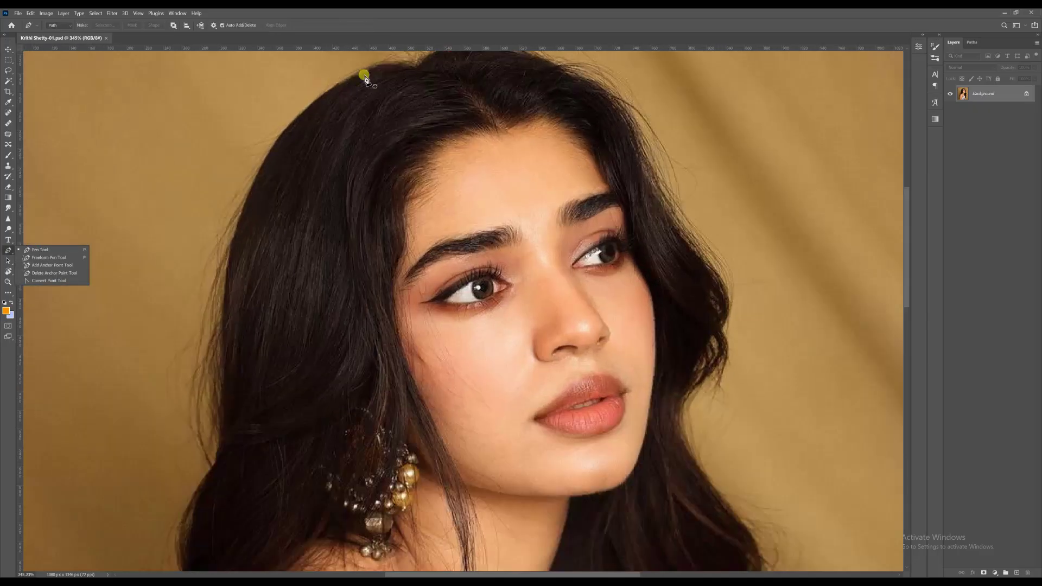
Trace a Pen path from the top of the woman's hair around the loose strands and lower body outline.
left_click(409, 119)
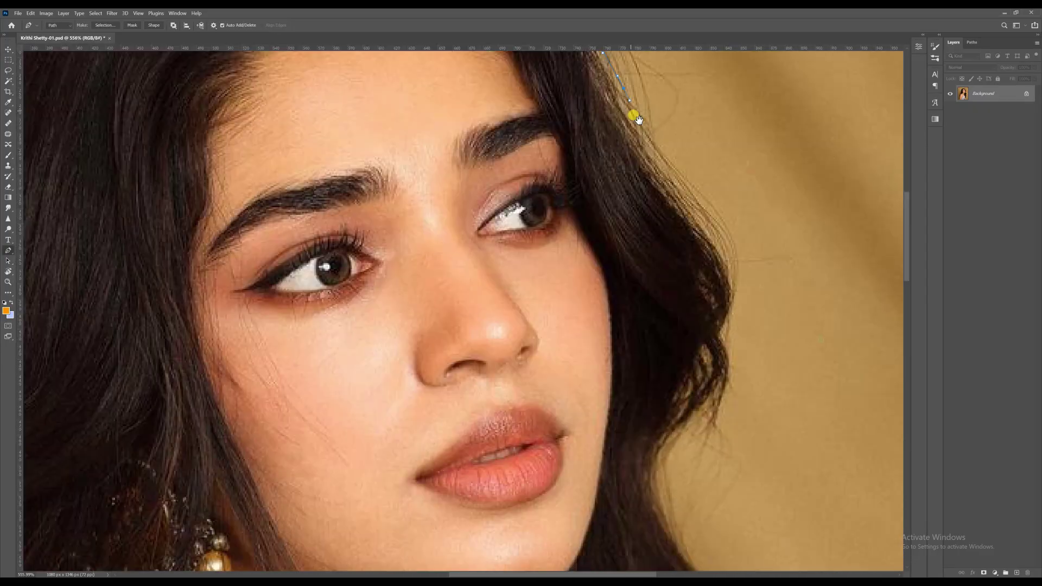
scroll(638, 371, "down", 3)
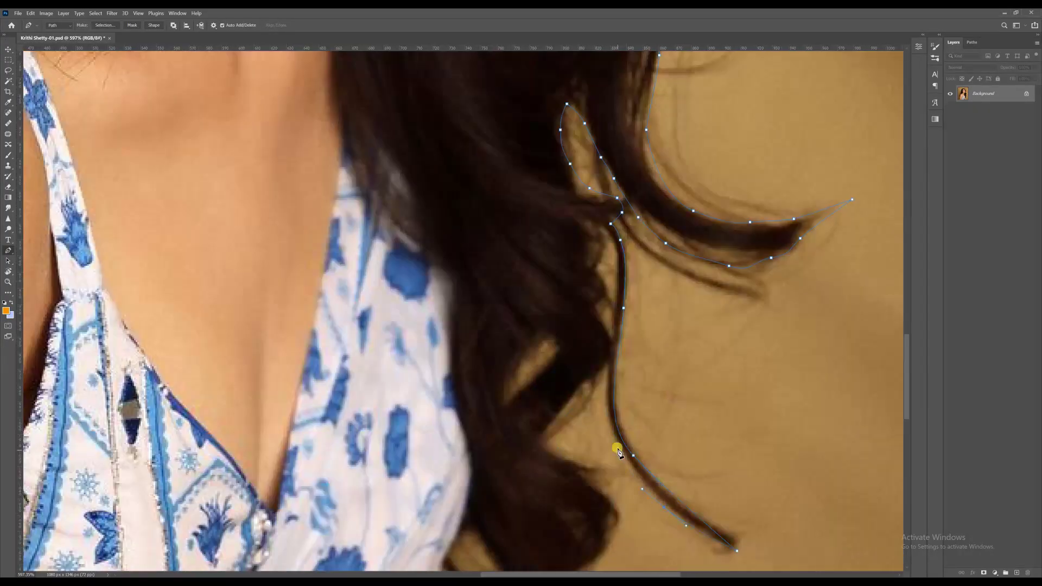
scroll(595, 423, "down", 4)
scroll(455, 436, "down", 5)
scroll(262, 432, "up", 4)
left_click_drag(242, 194, 248, 187)
scroll(263, 169, "up", 5)
left_click(352, 273)
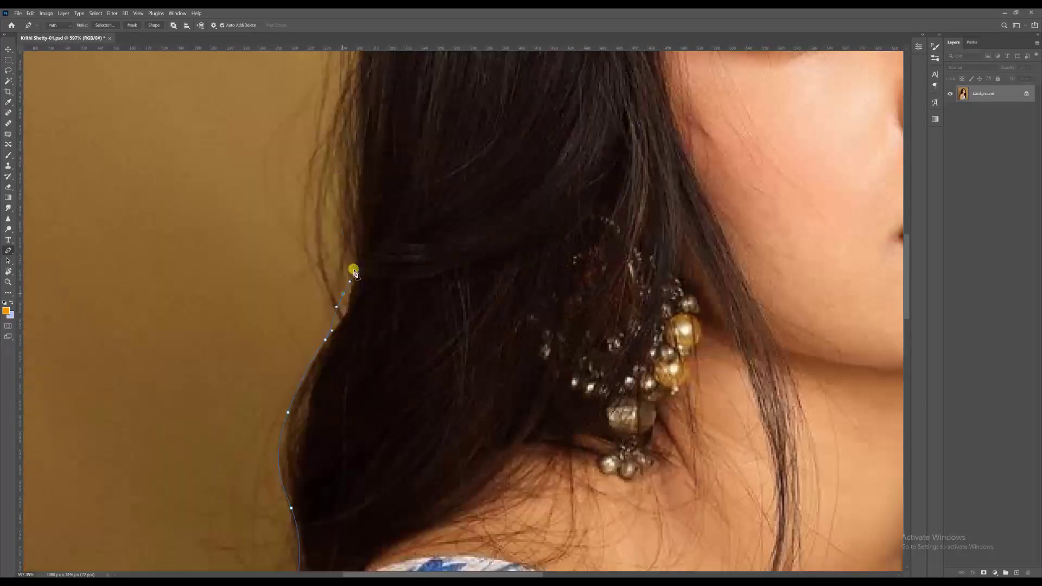
Continue the Pen path up the outer edge of her long hair and close it at the crown.
scroll(330, 223, "up", 3)
left_click(326, 266)
scroll(329, 205, "up", 3)
left_click(345, 131)
scroll(362, 101, "up", 6)
left_click_drag(333, 192, 344, 173)
left_click_drag(369, 152, 320, 197)
left_click_drag(386, 128, 422, 107)
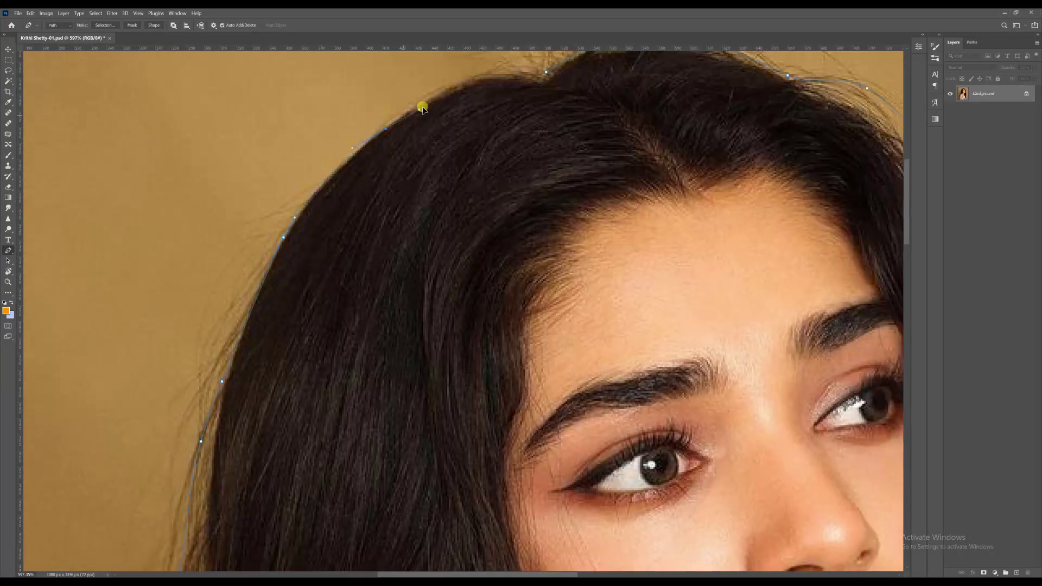
left_click(546, 73)
Convert the closed path into a selection and copy the selected woman onto a new layer.
scroll(516, 163, "down", 8)
scroll(508, 230, "up", 3)
right_click(518, 199)
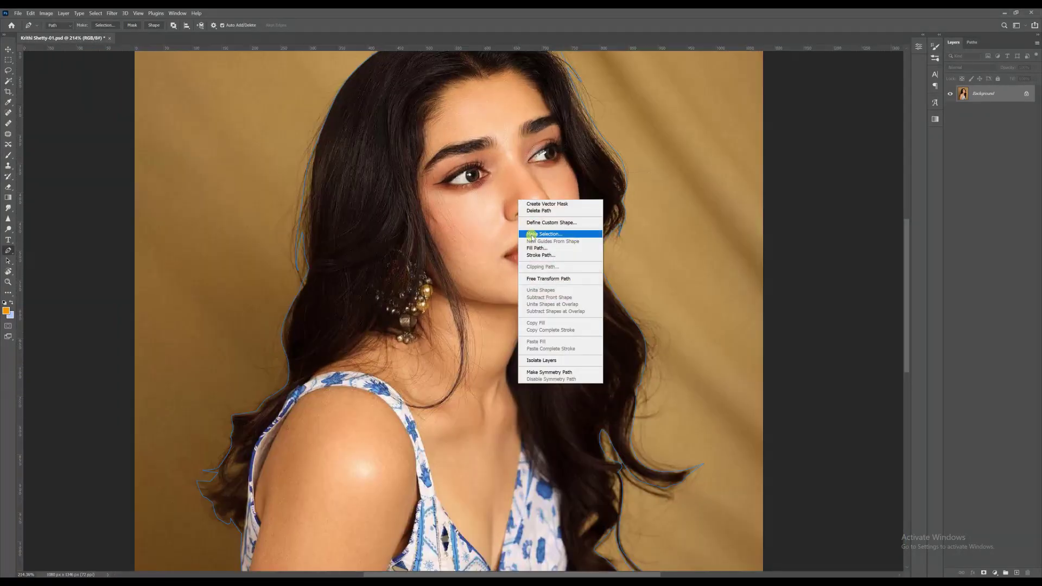
left_click(534, 234)
left_click(562, 166)
key("ctrl+j")
Unlock the background layer, add an empty layer beneath the cutout and fill it with dark brown.
left_click(1026, 110)
scroll(492, 220, "down", 6)
left_click(1017, 572)
scroll(562, 217, "up", 2)
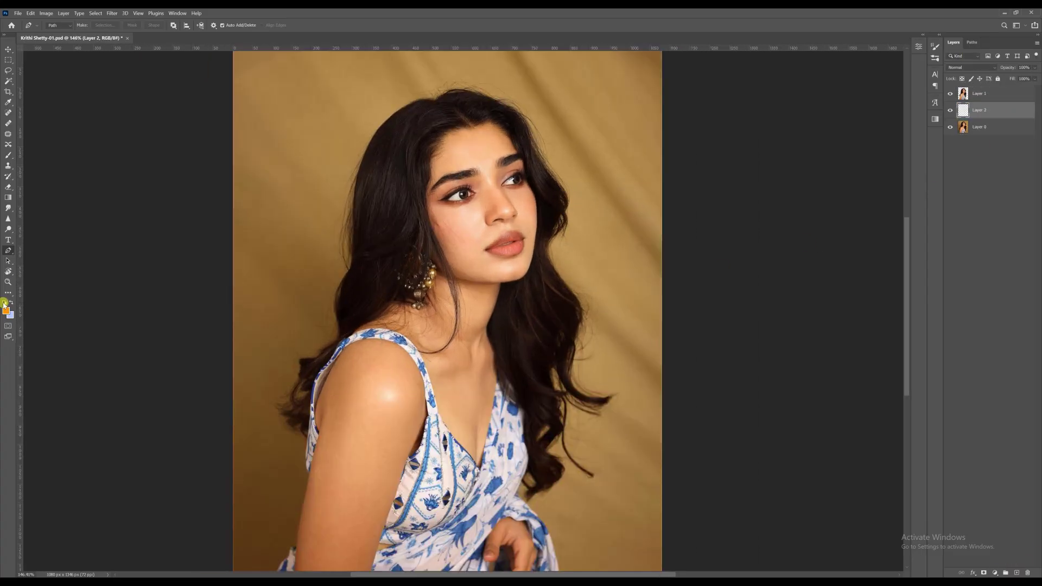
left_click(6, 311)
left_click(824, 469)
left_click(934, 409)
key("alt+BackSpace")
scroll(448, 310, "down", 3)
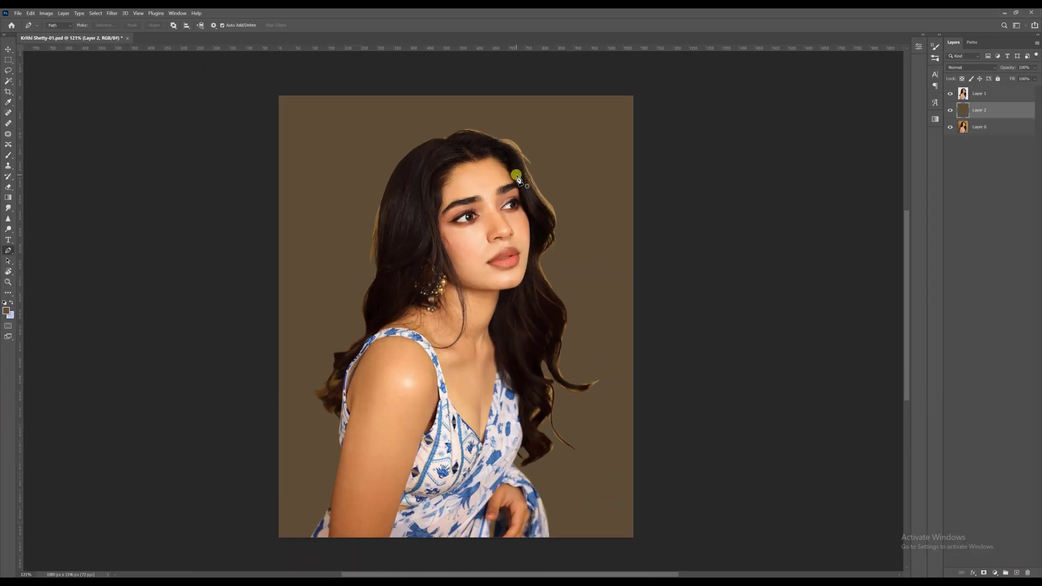
Rename the brown fill layer as BG.
key("p")
scroll(525, 218, "up", 4)
scroll(525, 216, "up", 4)
double_click(980, 109)
type("BG")
Name the cutout layer 01, duplicate it, and place the hidden copy directly beneath it.
left_click(980, 94)
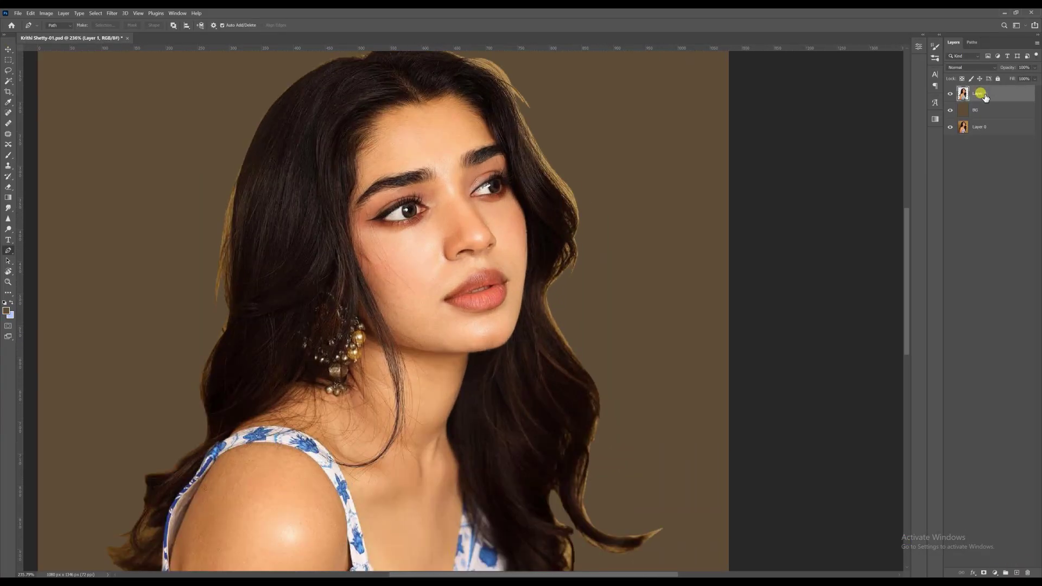
key("ctrl+j")
left_click(949, 93)
left_click_drag(983, 110, 987, 88)
left_click_drag(558, 208, 578, 194)
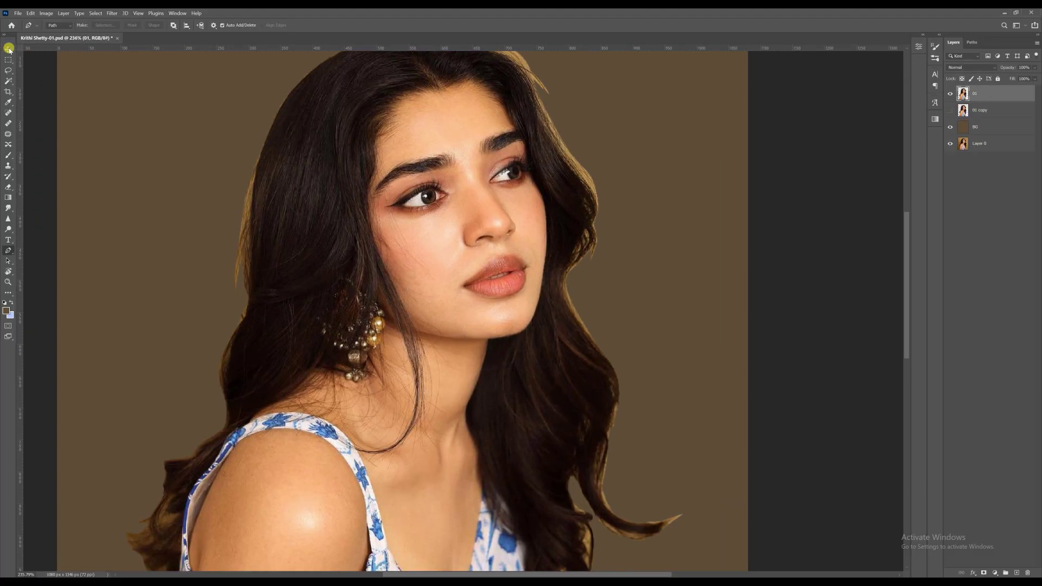
Apply image adjustments to the cutout on layer 01.
left_click(8, 49)
scroll(498, 208, "up", 3)
left_click(46, 13)
left_click(166, 43)
left_click(729, 219)
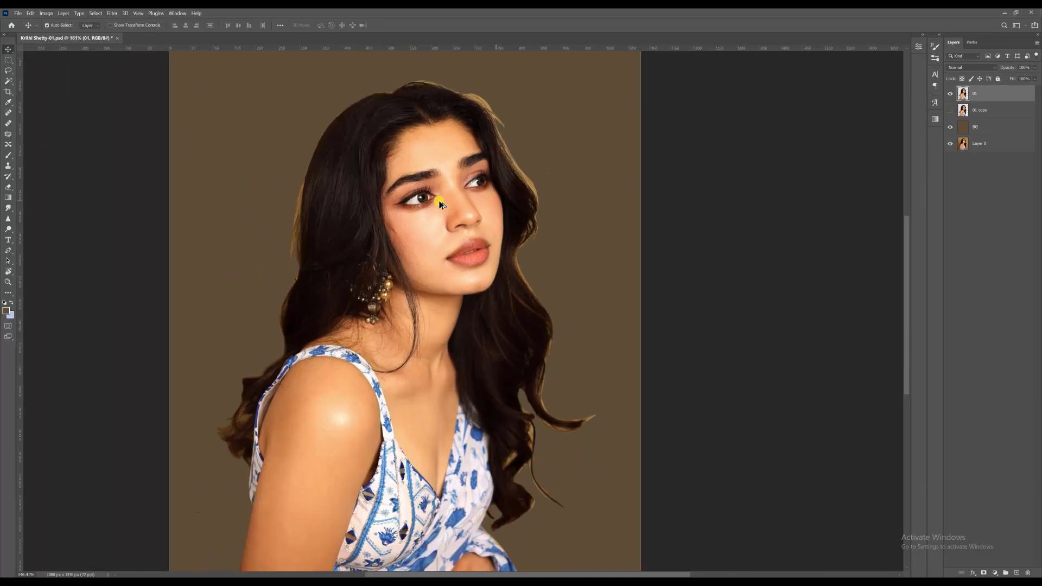
left_click(47, 13)
left_click(136, 52)
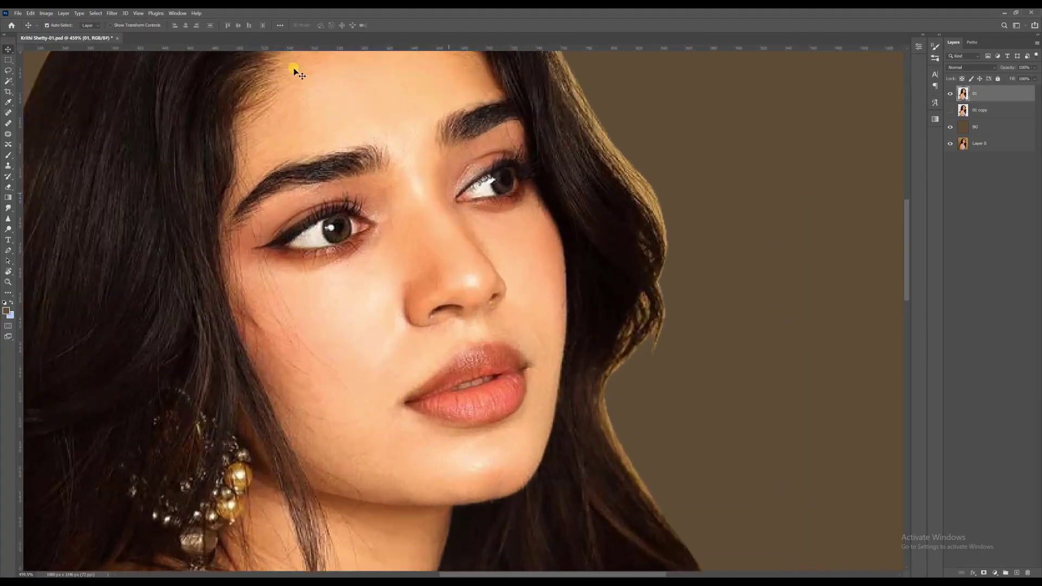
Sharpen layer 01 with Unsharp Mask at amount 82%, radius 3.9 pixels and threshold 0.
left_click(112, 13)
mouse_move(163, 153)
left_click(233, 191)
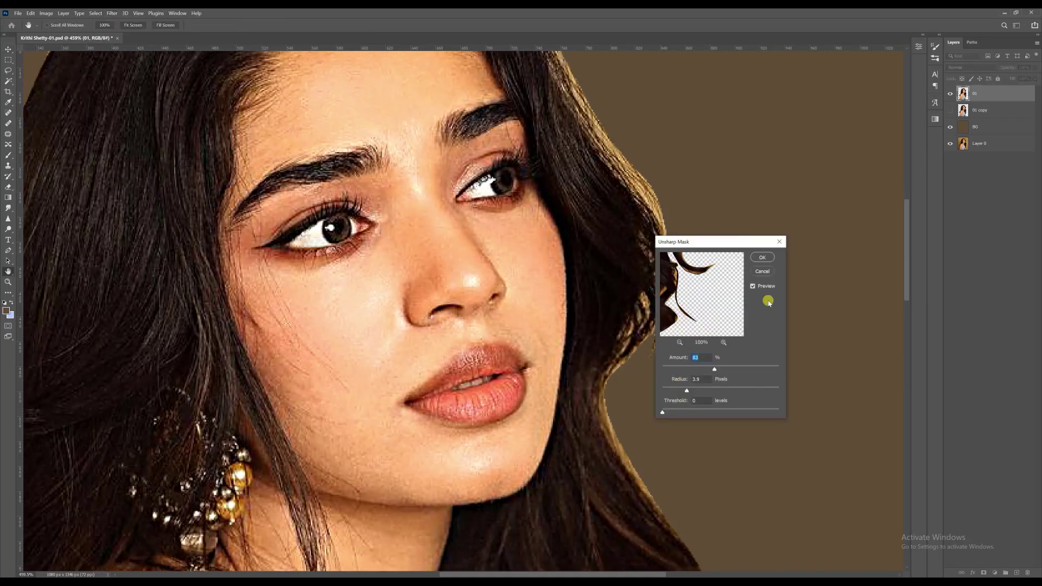
key("Return")
Filter a duplicate of layer 01, set its blend mode to Overlay and merge it down.
left_click(112, 13)
left_click(972, 68)
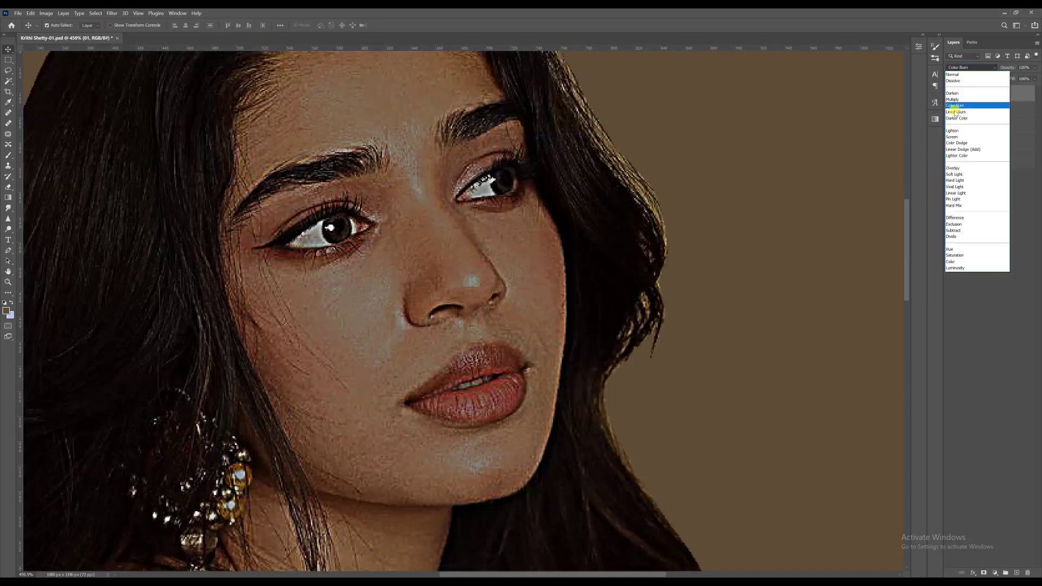
left_click(953, 168)
key("ctrl+e")
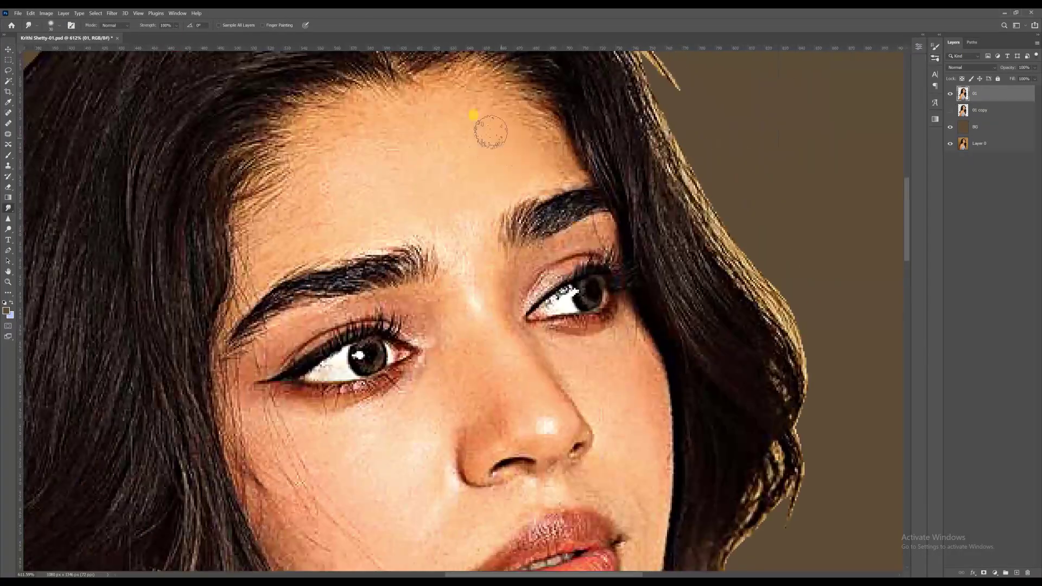
Smudge the forehead and nose bridge smooth, using a smaller brush for the nose.
scroll(504, 101, "up", 1)
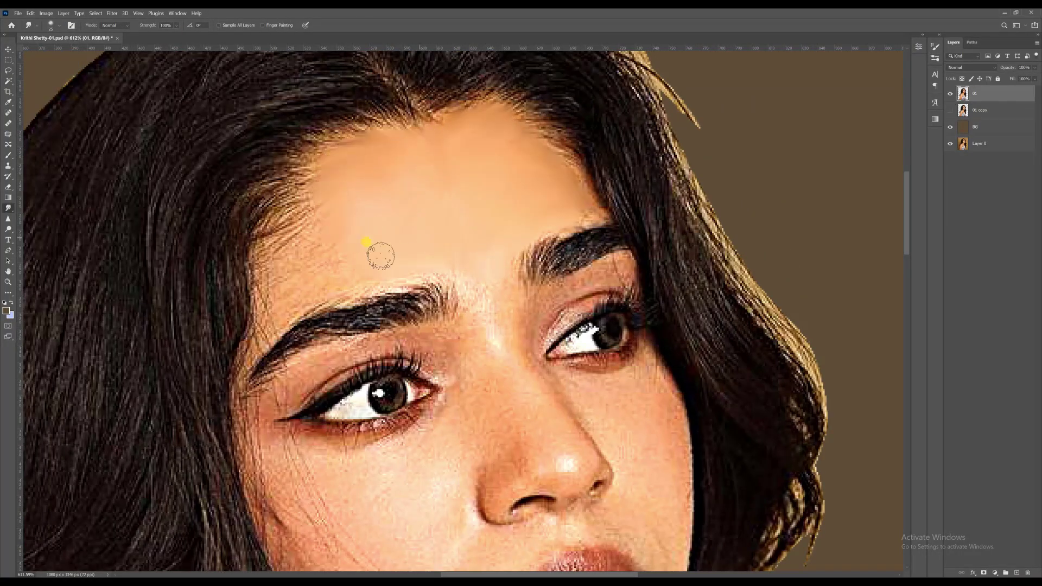
key("bracketleft")
key("bracketleft")
scroll(490, 288, "down", 1)
left_click_drag(520, 380, 491, 341)
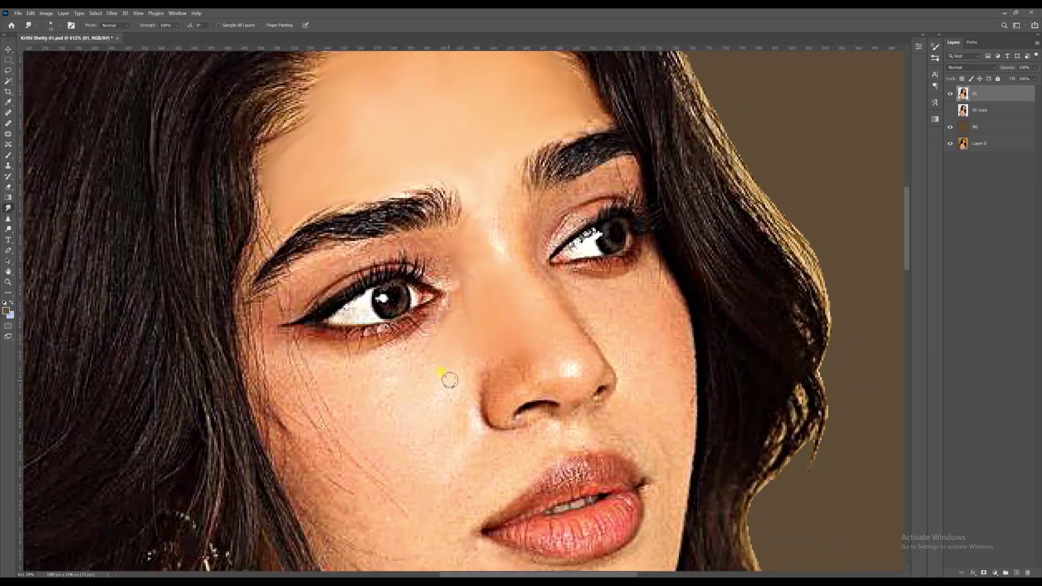
Smudge the eyelid, eye white and under-eye skin of the nearer eye, and smooth the adjoining cheek.
scroll(446, 261, "up", 2)
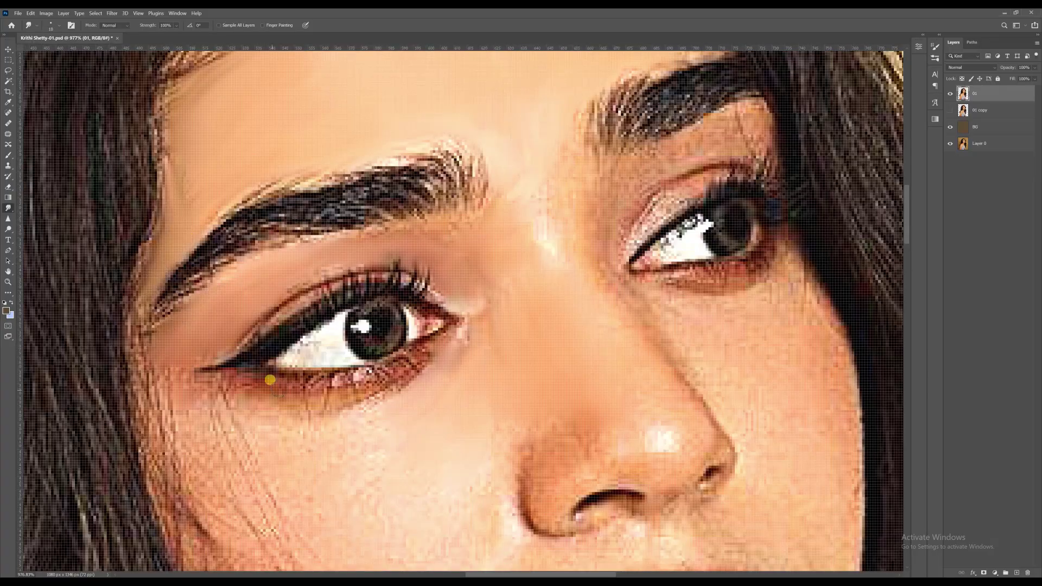
left_click_drag(214, 415, 227, 339)
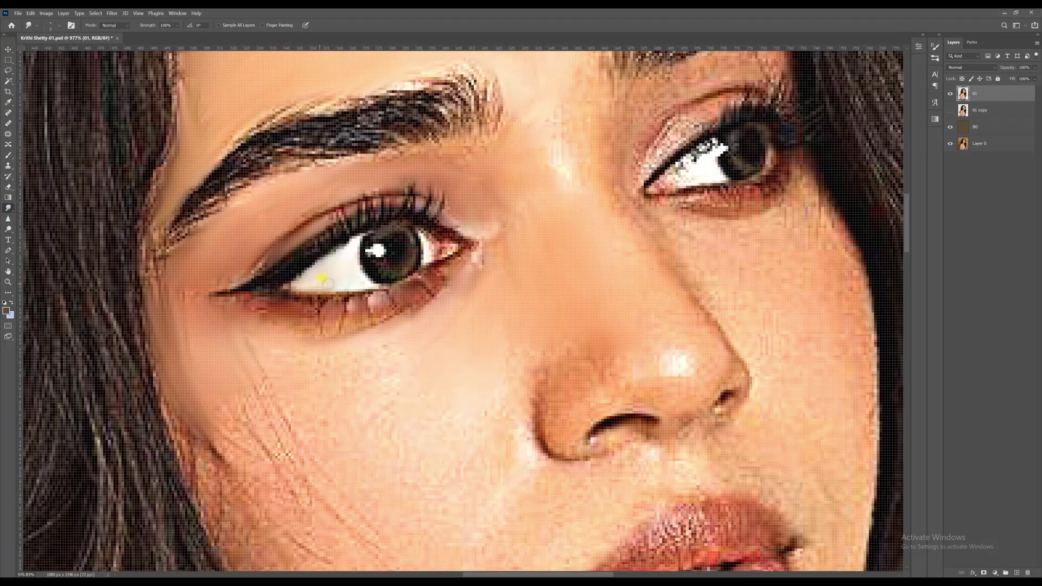
scroll(402, 368, "down", 5)
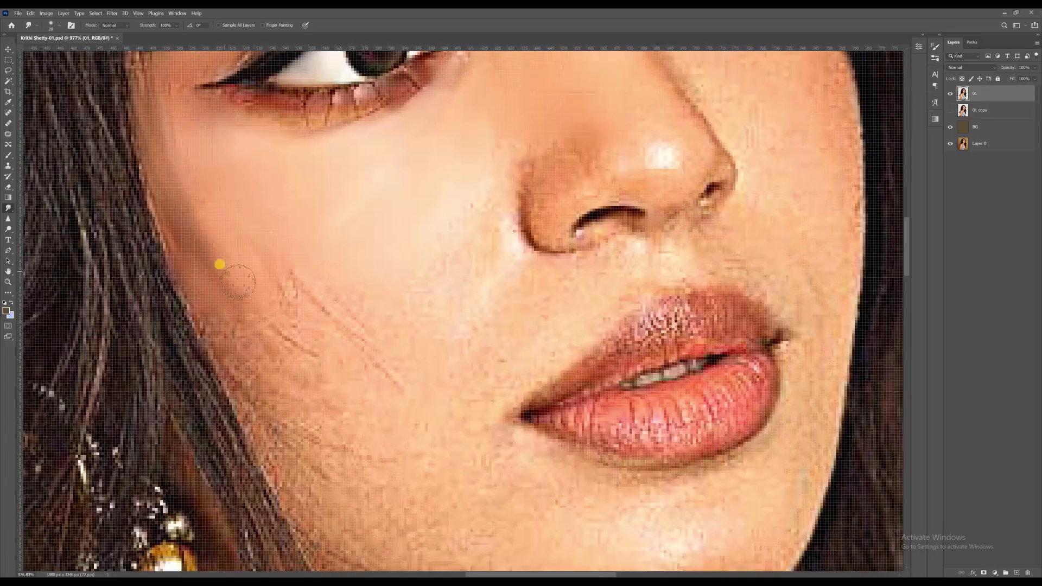
scroll(347, 339, "down", 2)
scroll(395, 286, "up", 5)
scroll(396, 286, "right", 2)
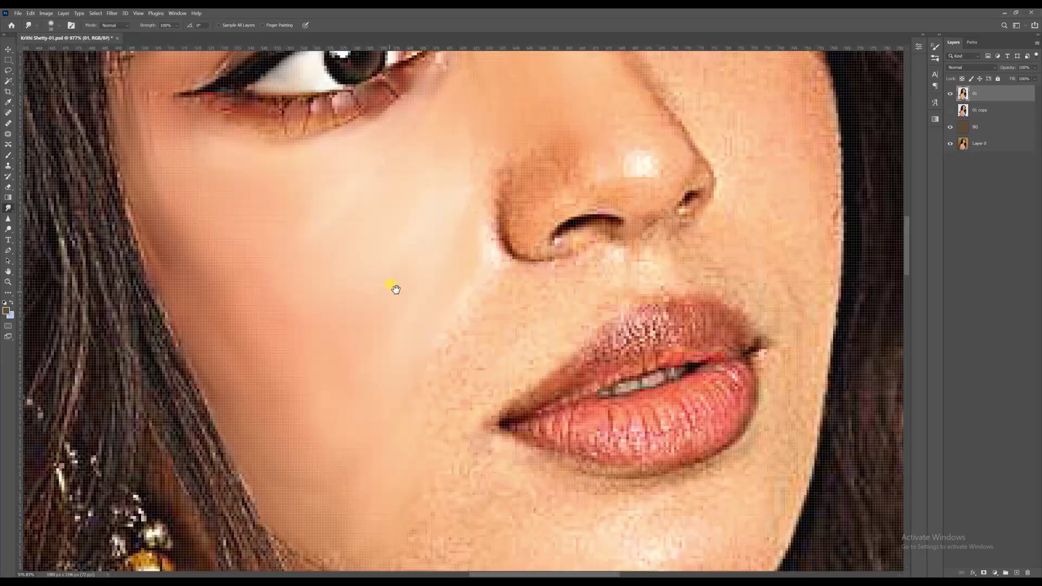
Smudge the nose and the skin beside the mouth with a reduced brush.
scroll(472, 271, "down", 2)
scroll(463, 319, "right", 2)
key("bracketleft")
key("bracketleft")
key("bracketleft")
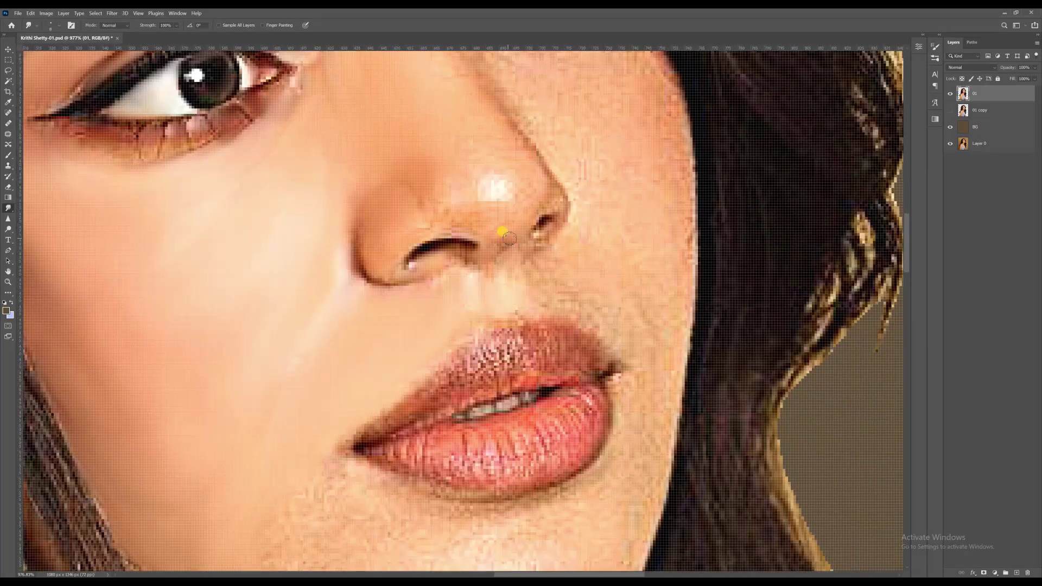
mouse_move(463, 149)
left_mouse_down()
mouse_move(472, 274)
mouse_move(435, 354)
left_mouse_up()
Smudge the far cheek and the skin around the lips smooth with a slightly larger brush.
key("bracketright")
mouse_move(559, 377)
left_mouse_down()
mouse_move(505, 351)
mouse_move(474, 224)
left_mouse_up()
scroll(567, 391, "down", 3)
scroll(373, 459, "down", 3)
scroll(280, 419, "left", 2)
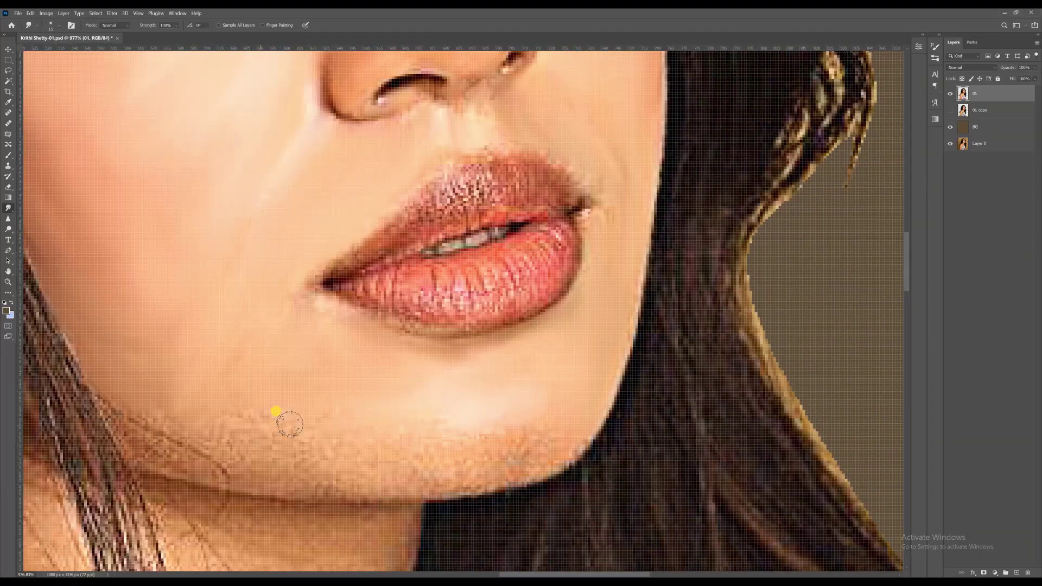
Smudge the chin and jawline, and smooth the skin between the eyebrows and around the farther eye.
key("h")
left_click_drag(453, 426, 495, 133)
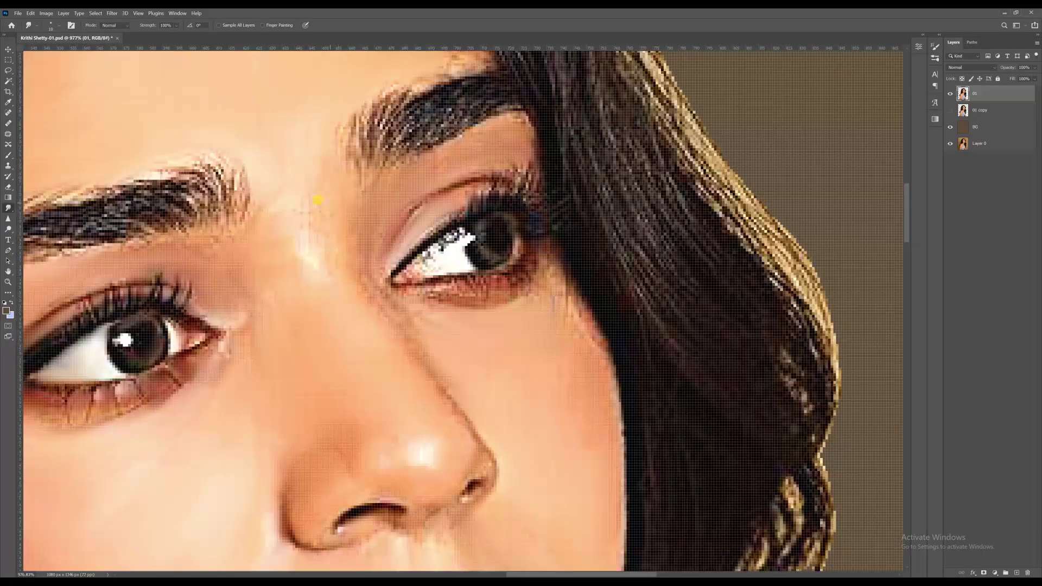
key("h")
left_click_drag(454, 291, 425, 349)
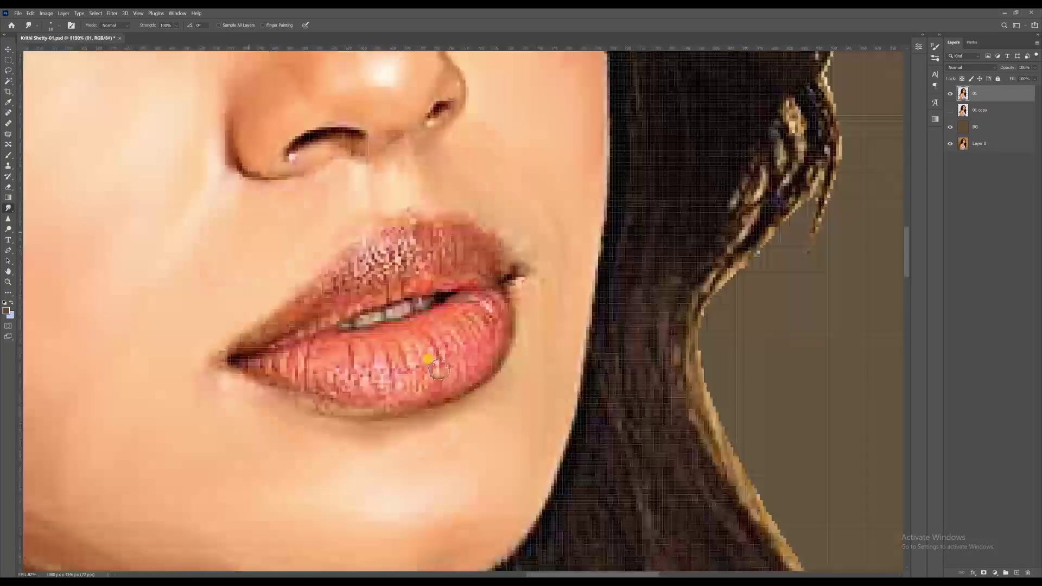
Smudge the upper and lower lips along their creases into soft painted strokes.
scroll(347, 333, "up", 3)
left_click_drag(399, 223, 303, 276)
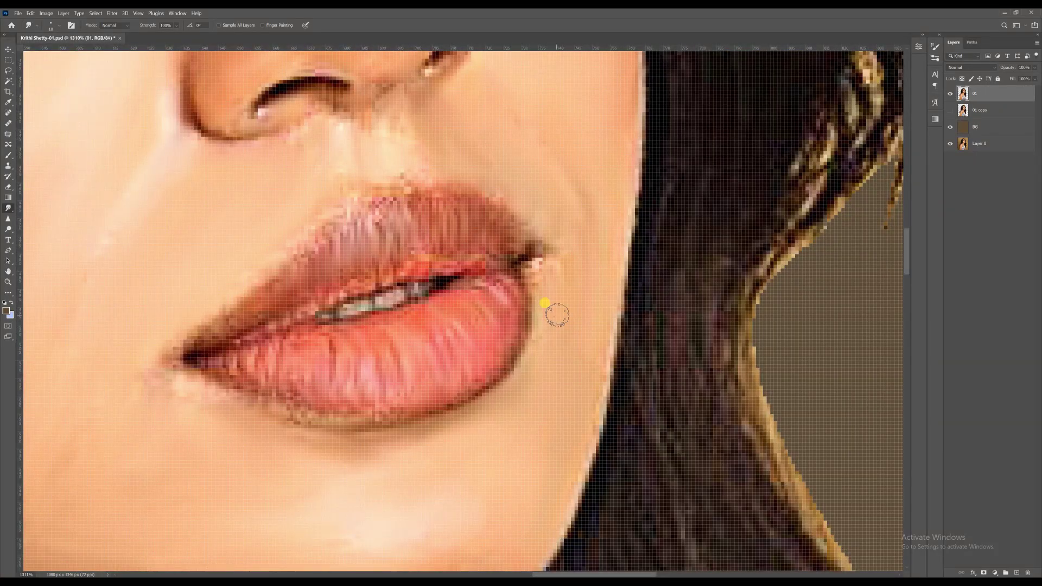
Smudge the neck and chest skin smooth with an enlarged brush.
scroll(375, 304, "down", 14)
scroll(386, 310, "up", 5)
left_click_drag(385, 309, 523, 91)
key("bracketright")
key("bracketright")
key("bracketright")
key("bracketright")
key("bracketright")
key("bracketright")
mouse_move(398, 252)
left_mouse_down()
mouse_move(311, 200)
mouse_move(116, 282)
left_mouse_up()
scroll(326, 325, "up", 1)
left_click_drag(326, 326, 426, 216)
Smudge the shoulder and the whole upper arm smooth, adjusting the brush size to the area.
key("bracketleft")
key("bracketleft")
key("bracketleft")
scroll(465, 349, "down", 3)
key("bracketright")
key("bracketright")
key("bracketright")
key("bracketright")
key("bracketright")
scroll(81, 344, "left", 3)
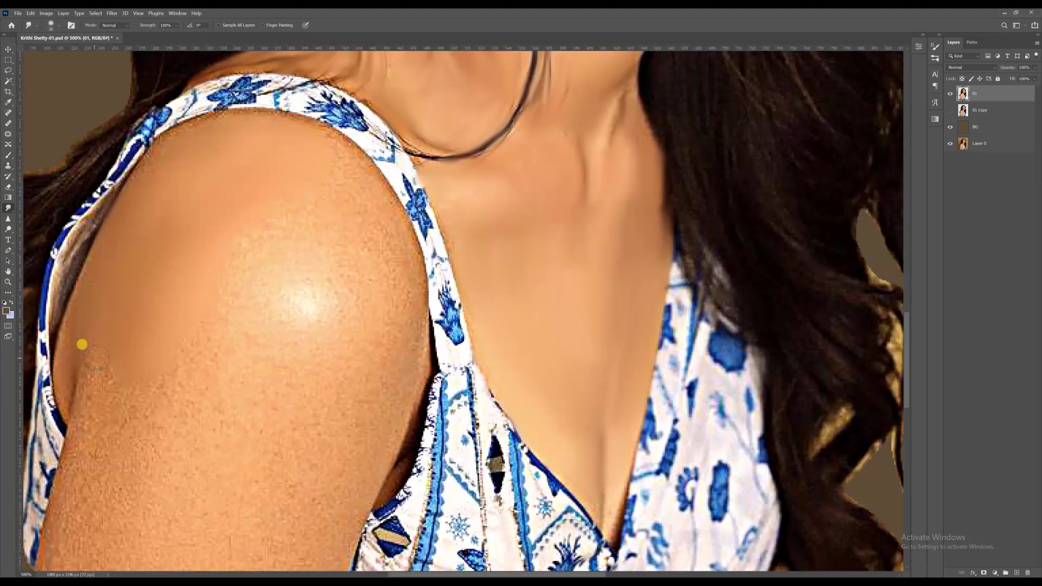
scroll(325, 244, "down", 6)
left_click_drag(329, 326, 261, 505)
Smudge the blouse fabric beside the arm with a reduced brush.
scroll(260, 505, "down", 4)
key("bracketleft")
key("bracketleft")
key("bracketleft")
key("bracketleft")
key("bracketleft")
left_click_drag(396, 329, 345, 451)
left_click_drag(400, 398, 435, 318)
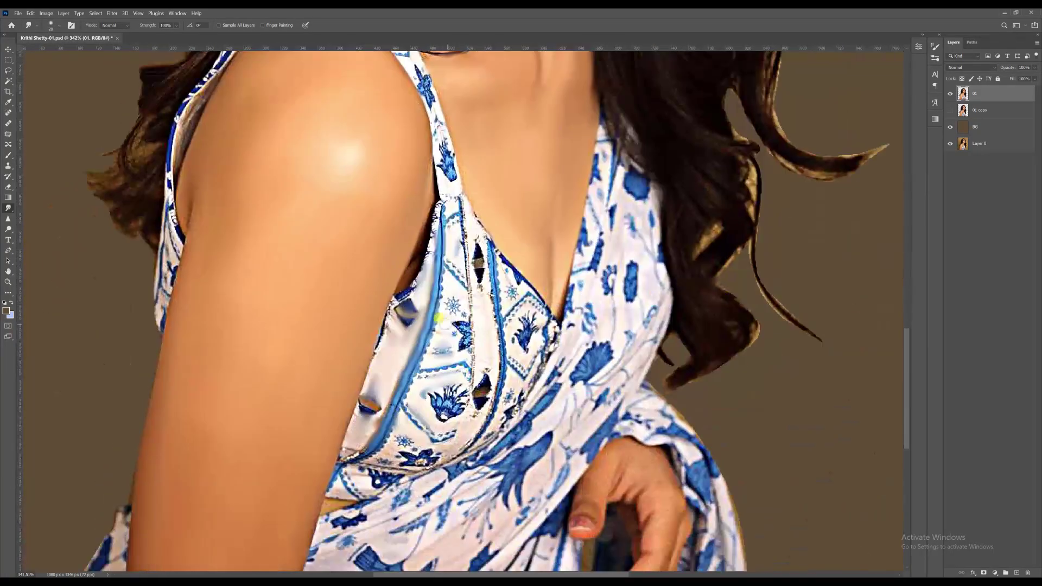
Smudge the printed blouse front, the shoulder strap and the draped saree fabric.
left_click_drag(472, 239, 495, 309)
left_click_drag(567, 422, 591, 367)
left_click_drag(530, 415, 417, 453)
left_click_drag(529, 342, 548, 295)
left_click_drag(504, 429, 553, 361)
left_click_drag(573, 331, 597, 266)
left_click_drag(467, 198, 432, 347)
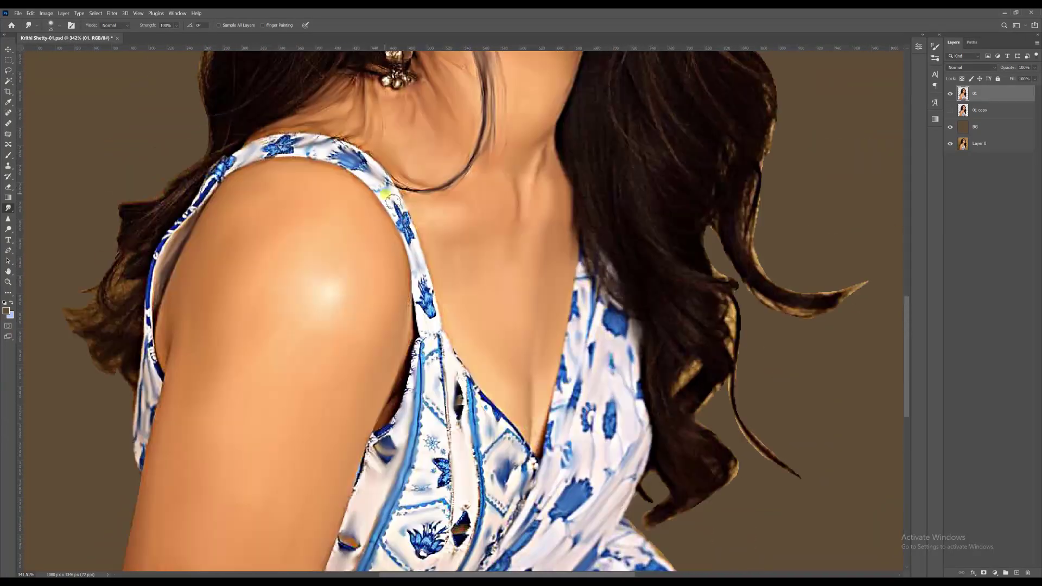
Save the document and choose a P Hair Brush preset for the Smudge tool.
scroll(423, 349, "down", 10)
key("ctrl+s")
scroll(469, 82, "up", 9)
left_click(71, 25)
left_click(805, 44)
left_click_drag(924, 108, 923, 124)
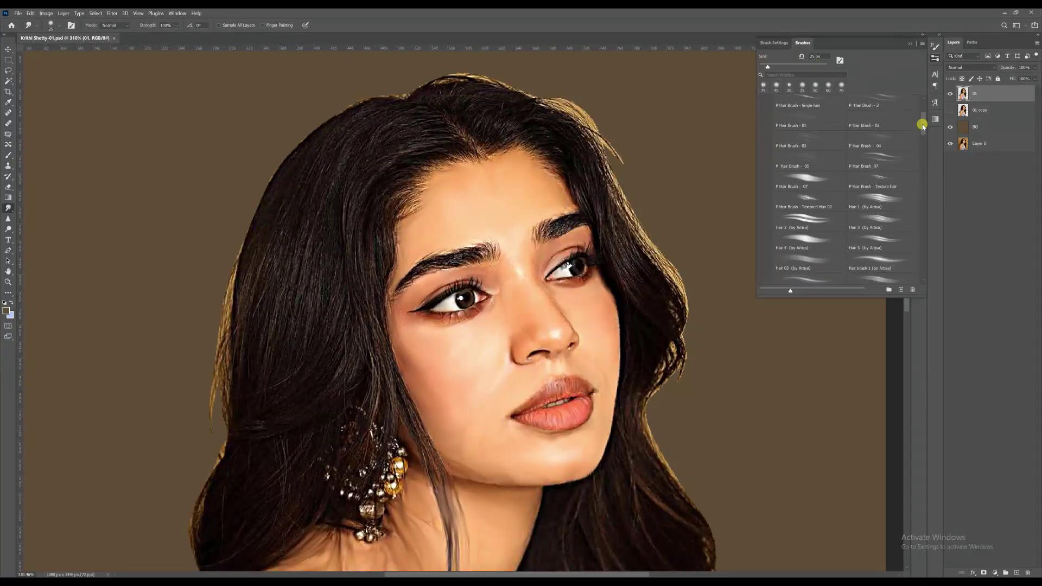
left_click(809, 176)
left_click(71, 25)
Smudge the hair from the parting over the crown and down the near side, following the strands.
left_click_drag(464, 143, 405, 152)
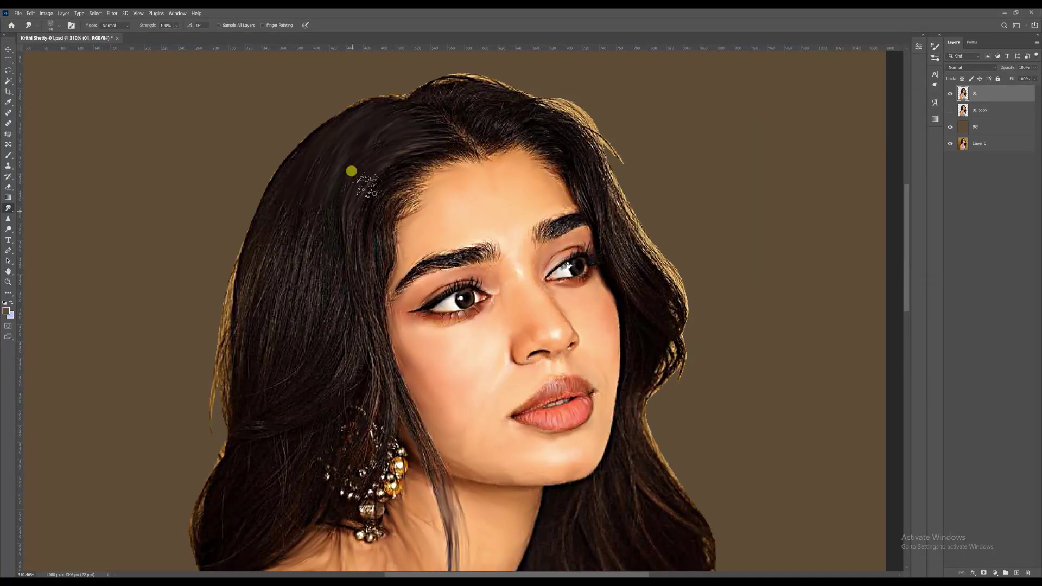
key("ctrl+plus")
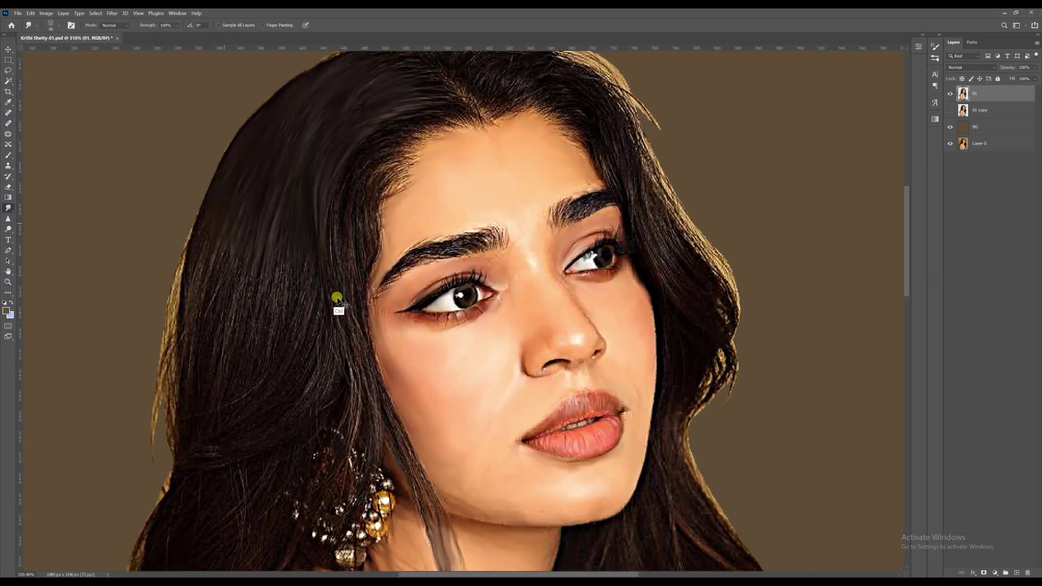
key("bracketright")
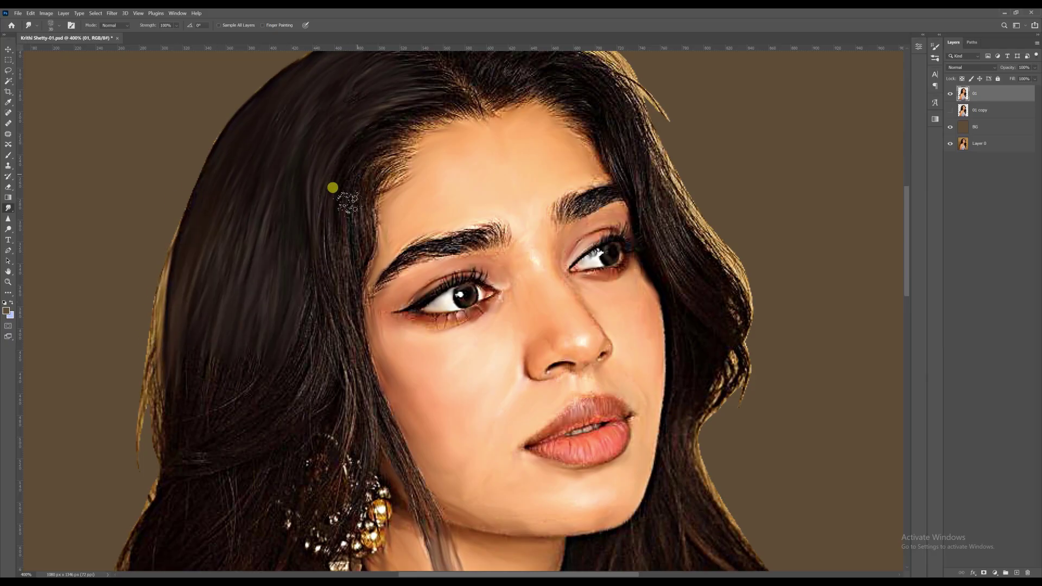
Choose a different brush preset for the Smudge tool.
left_click(71, 24)
left_click(802, 44)
scroll(869, 146, "up", 2)
left_click(872, 149)
left_click(71, 25)
Smudge the long hair below the crown and behind the earring with an enlarged brush, along the strand direction.
left_click_drag(331, 379, 371, 309)
key("bracketright")
key("bracketright")
mouse_move(271, 377)
left_mouse_down()
mouse_move(289, 298)
mouse_move(255, 277)
left_mouse_up()
left_click_drag(293, 347, 260, 403)
left_click_drag(219, 349, 183, 462)
left_click_drag(341, 401, 316, 451)
Smudge the strands framing the face and the hair around the earring with a smaller brush.
key("bracketleft")
key("bracketleft")
key("bracketleft")
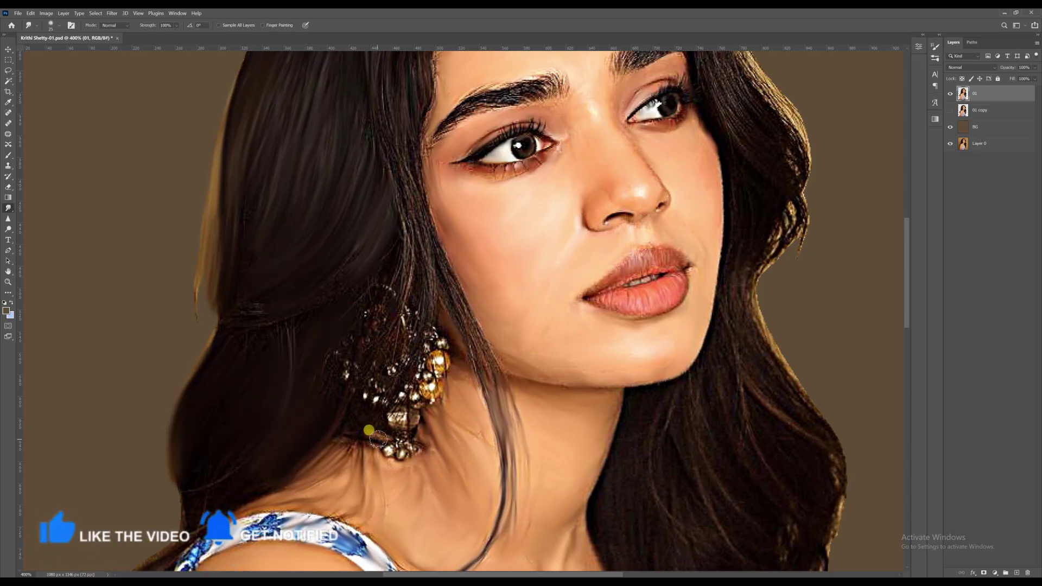
left_click_drag(405, 281, 401, 296)
left_click_drag(387, 151, 386, 240)
left_click_drag(499, 412, 477, 343)
left_click_drag(426, 289, 467, 387)
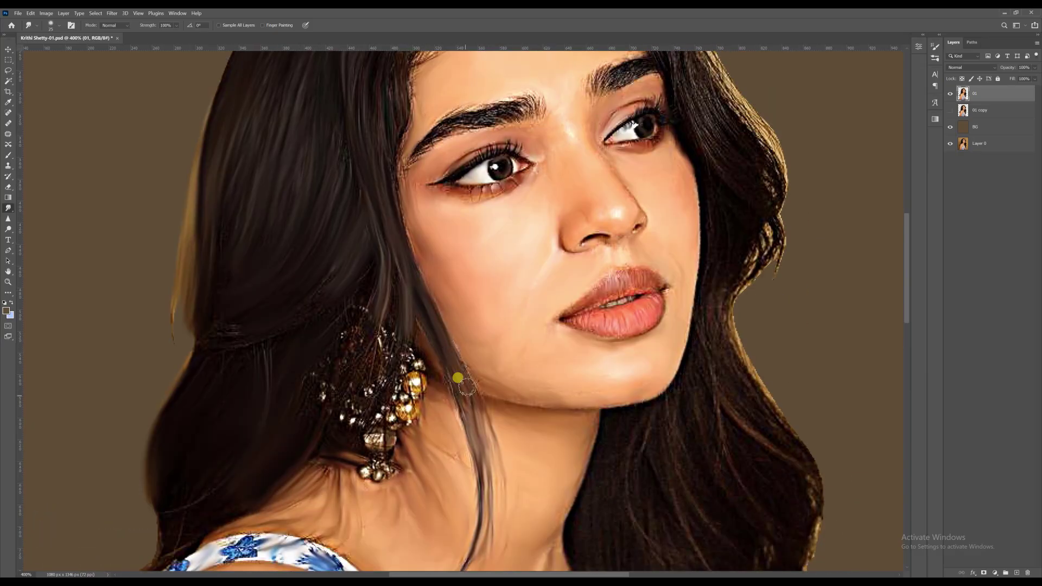
left_click_drag(363, 329, 362, 399)
left_click_drag(342, 97, 336, 239)
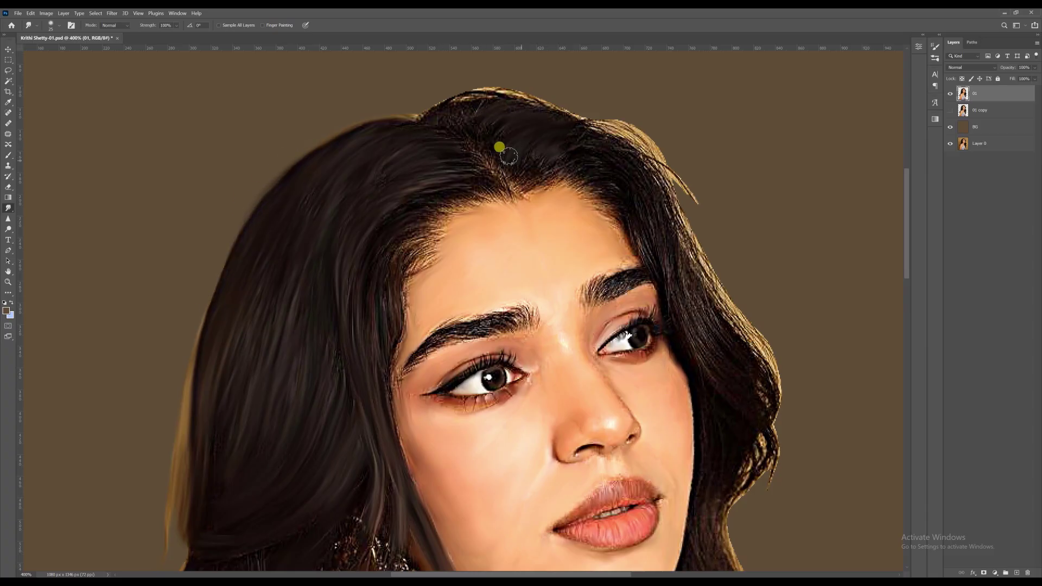
Smudge the hair from the parting over the far side of the head and down past the cheek, following the strands.
mouse_move(499, 146)
left_mouse_down()
mouse_move(552, 102)
mouse_move(643, 143)
left_mouse_up()
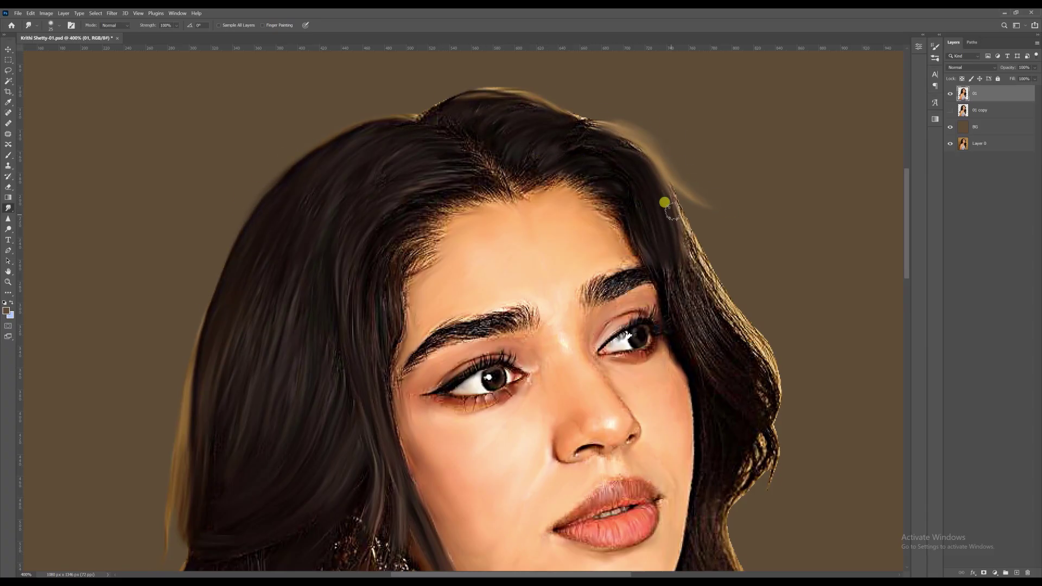
left_click_drag(673, 211, 701, 265)
left_click_drag(710, 314, 627, 234)
left_click_drag(622, 191, 696, 332)
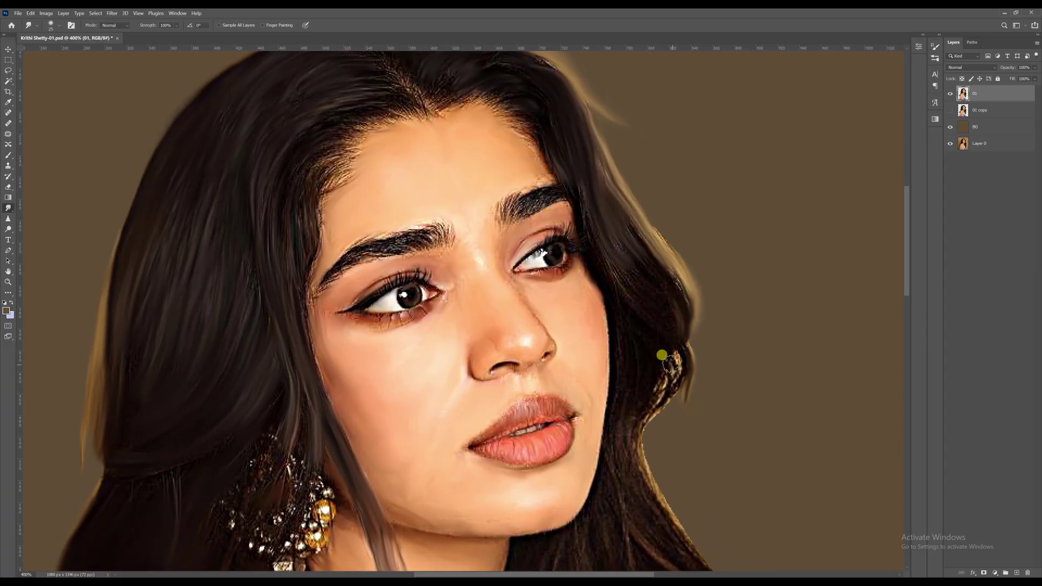
left_click_drag(636, 434, 629, 300)
mouse_move(627, 301)
left_mouse_down()
mouse_move(637, 359)
mouse_move(587, 205)
left_mouse_up()
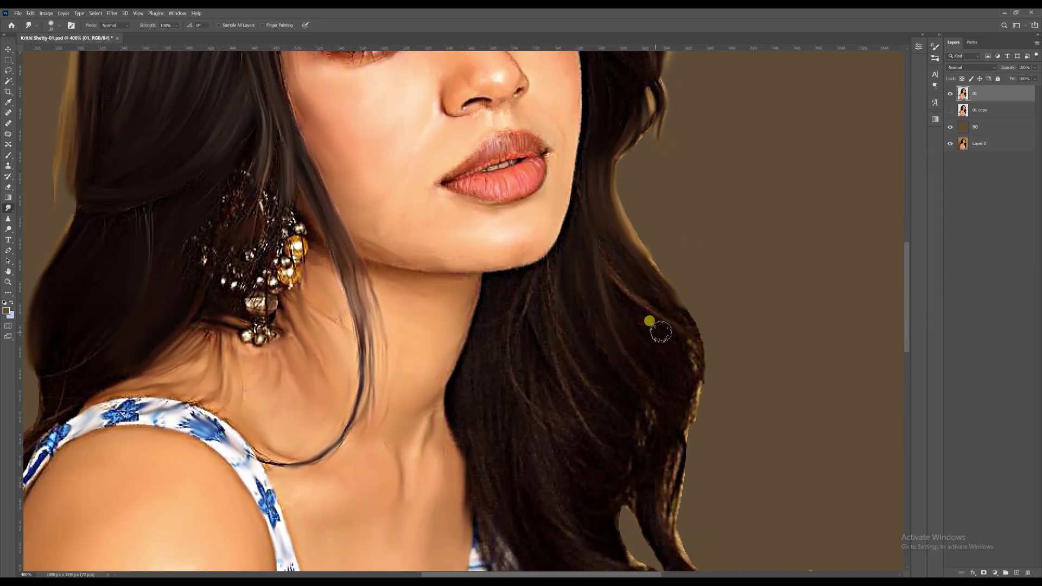
Smudge the long far-side hair below the chin with a larger brush, blending its edge into the background.
left_click_drag(660, 332, 697, 428)
left_click_drag(545, 374, 592, 438)
left_click_drag(644, 505, 644, 378)
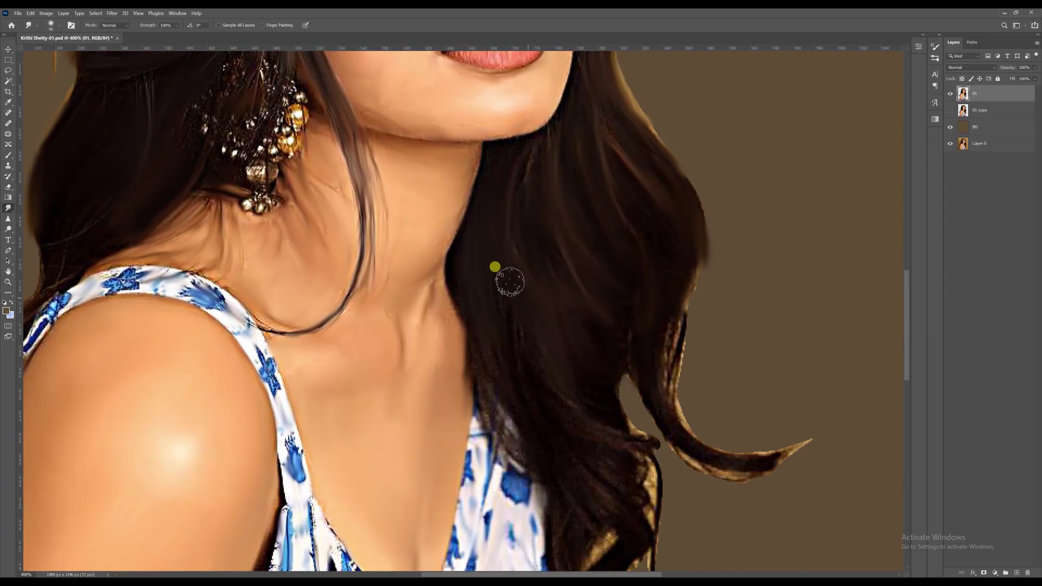
left_click_drag(509, 282, 654, 450)
left_click_drag(657, 473, 624, 370)
left_click_drag(521, 332, 565, 357)
left_click_drag(536, 460, 574, 461)
left_click_drag(619, 396, 629, 307)
left_click_drag(632, 320, 730, 471)
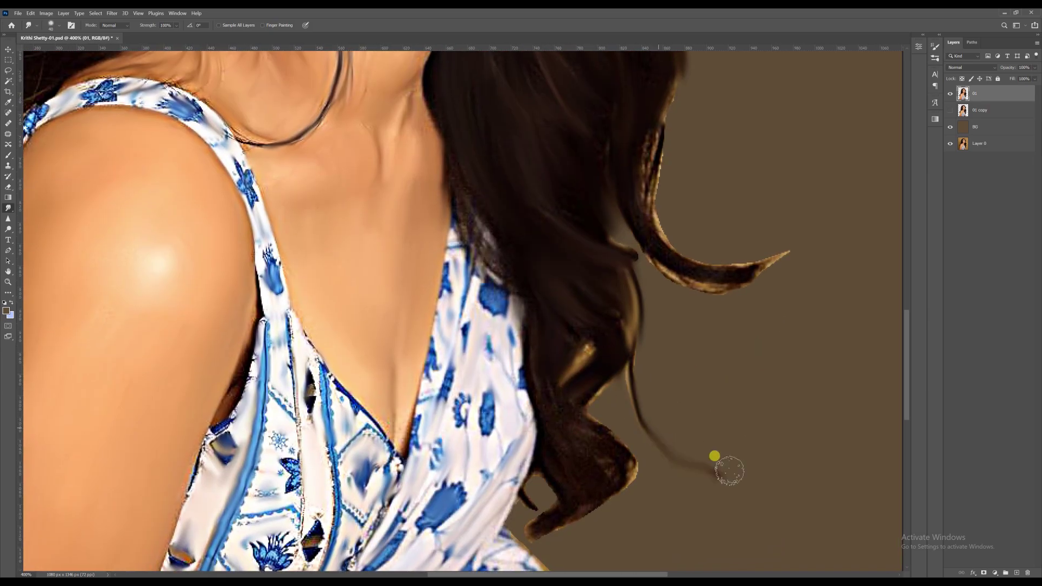
Smudge the lowest curls beside the dress and extend the outward-curling lock into a soft tapered tip.
left_click_drag(604, 474, 532, 530)
left_click_drag(527, 483, 540, 519)
left_click_drag(619, 454, 614, 493)
left_click_drag(608, 358, 570, 364)
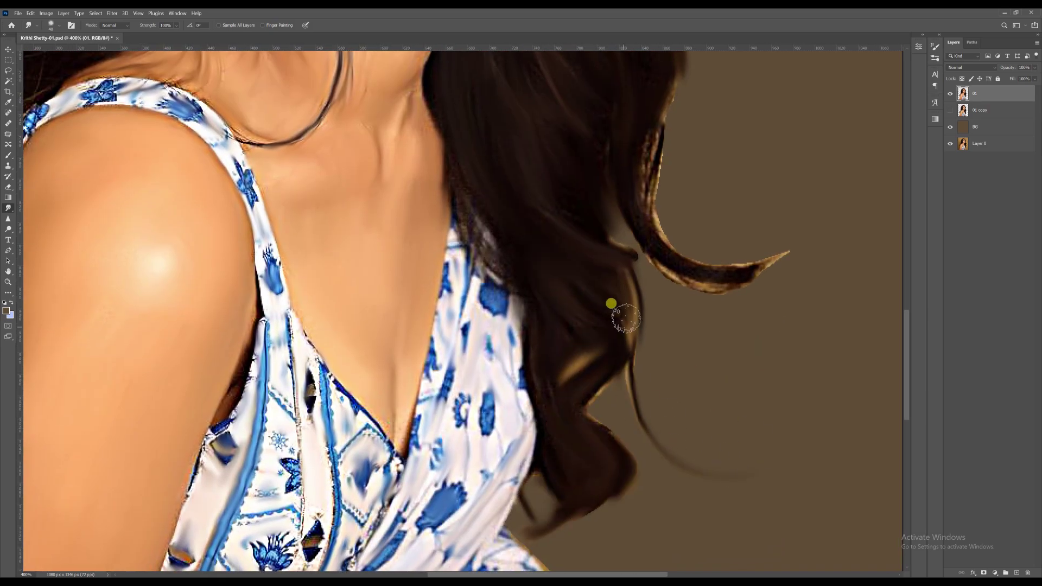
left_click_drag(672, 268, 806, 228)
left_click_drag(732, 262, 807, 218)
left_click_drag(653, 131, 669, 260)
Smudge the inner strands over the dress and the outer edge of the far-side hair along their direction.
left_click_drag(476, 211, 519, 274)
left_click_drag(597, 179, 553, 343)
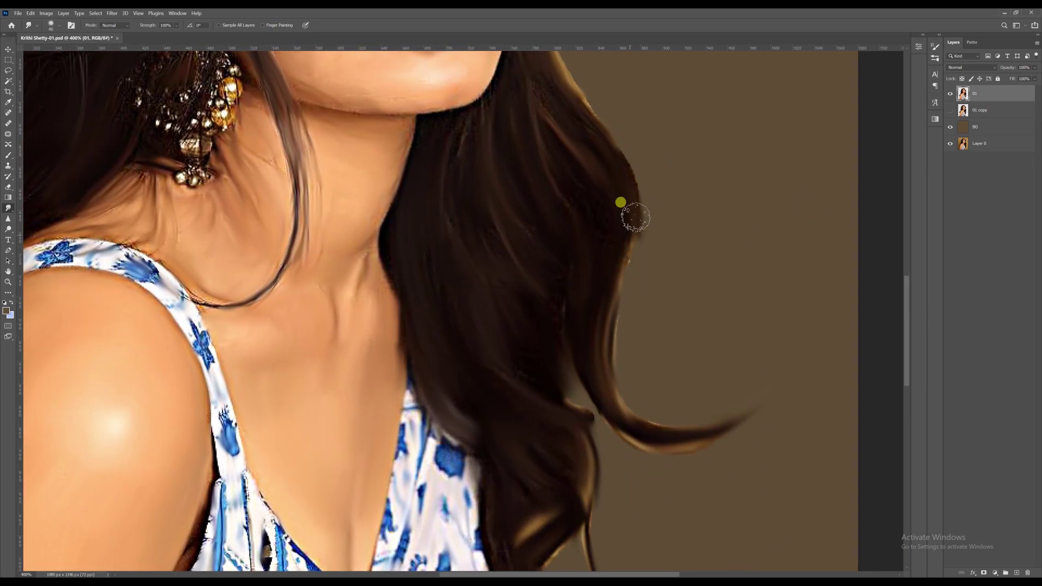
left_click_drag(633, 217, 633, 364)
mouse_move(590, 163)
left_mouse_down()
mouse_move(574, 301)
mouse_move(586, 329)
left_mouse_up()
Save the document and smudge the fine hairs at the crown beside the parting with a smaller brush.
scroll(587, 328, "down", 5)
key("ctrl+s")
scroll(423, 102, "up", 7)
key("bracketleft")
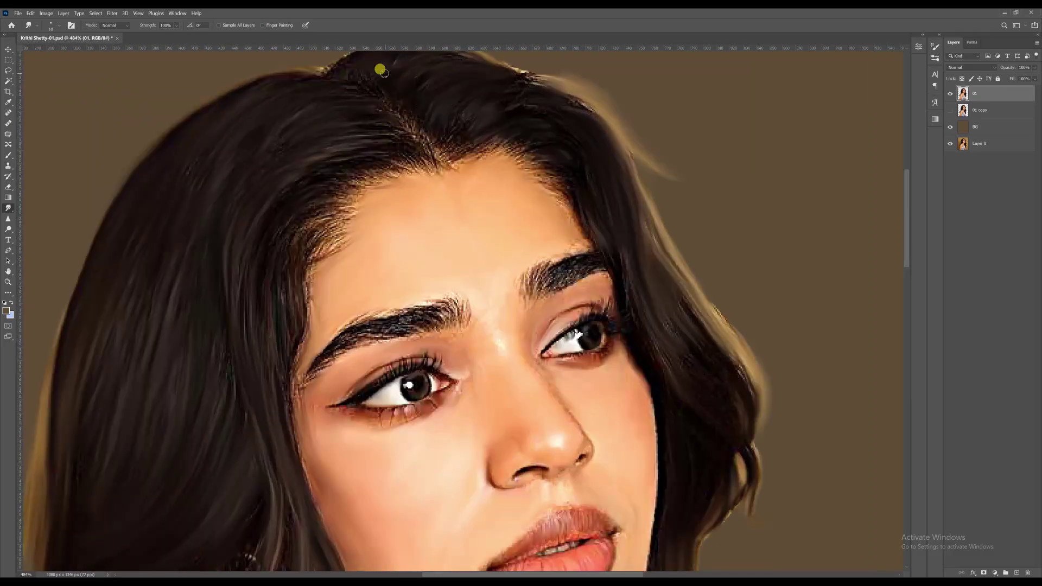
left_click_drag(338, 64, 326, 98)
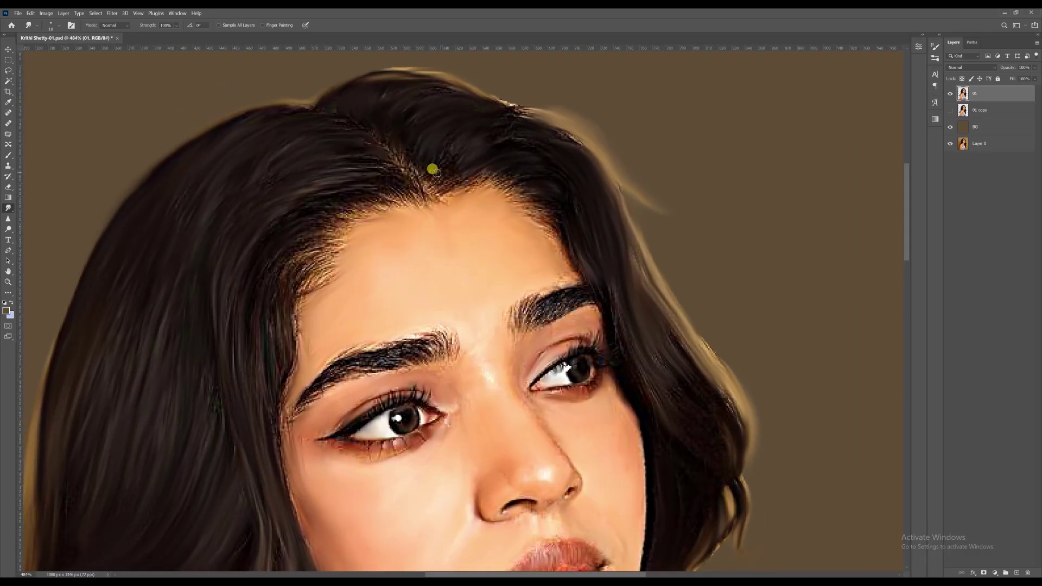
Choose the P Hair Brush - 07 preset and smudge the hair at the lower end of the parting.
left_click(935, 46)
left_click(802, 42)
left_click(809, 263)
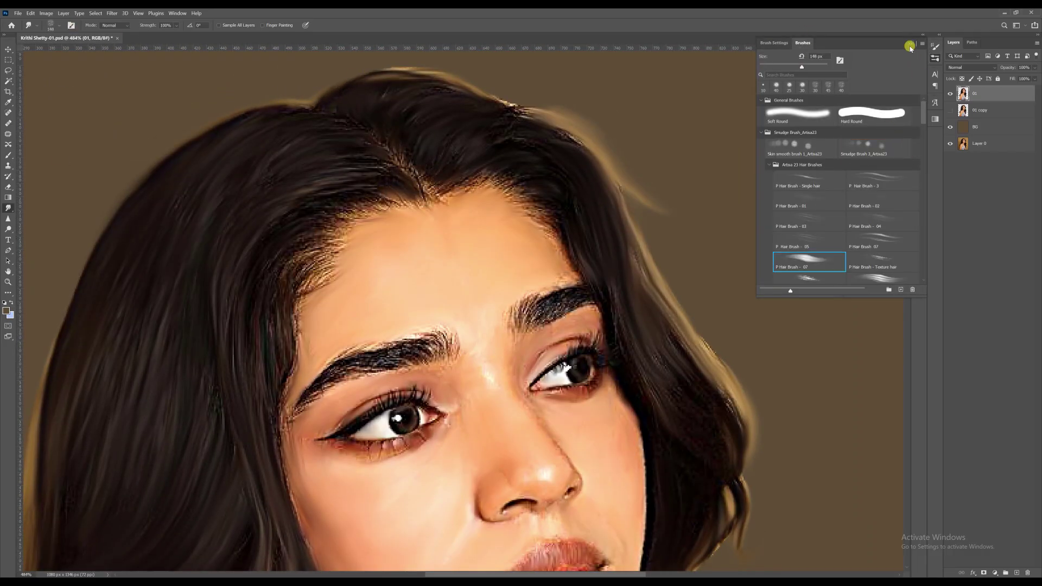
left_click(913, 43)
left_click_drag(416, 190, 379, 176)
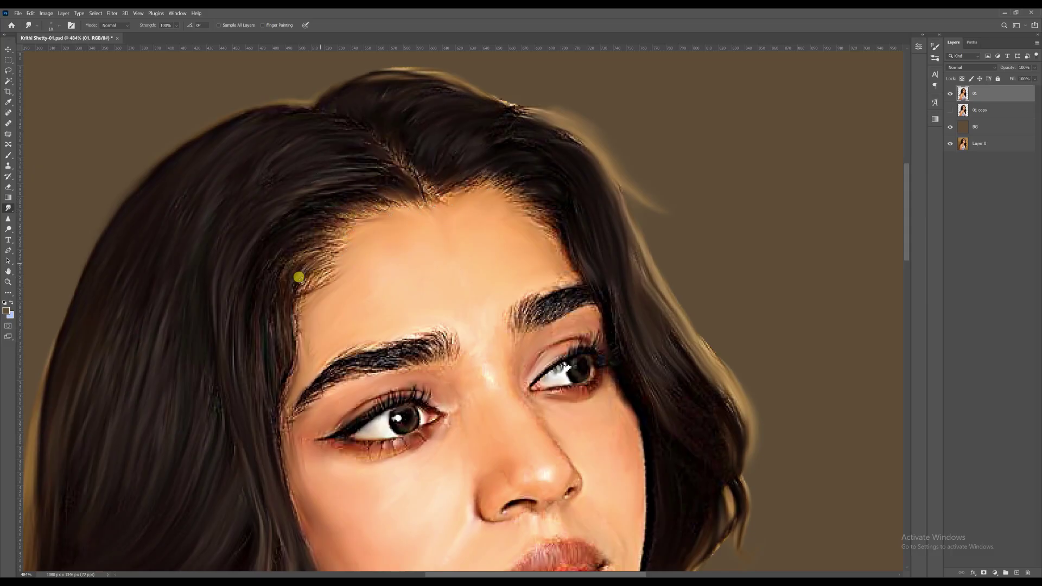
Choose another hair brush preset for the Smudge tool.
left_click(934, 47)
left_click(802, 42)
left_click_drag(920, 113, 920, 126)
left_click(806, 202)
left_click(913, 43)
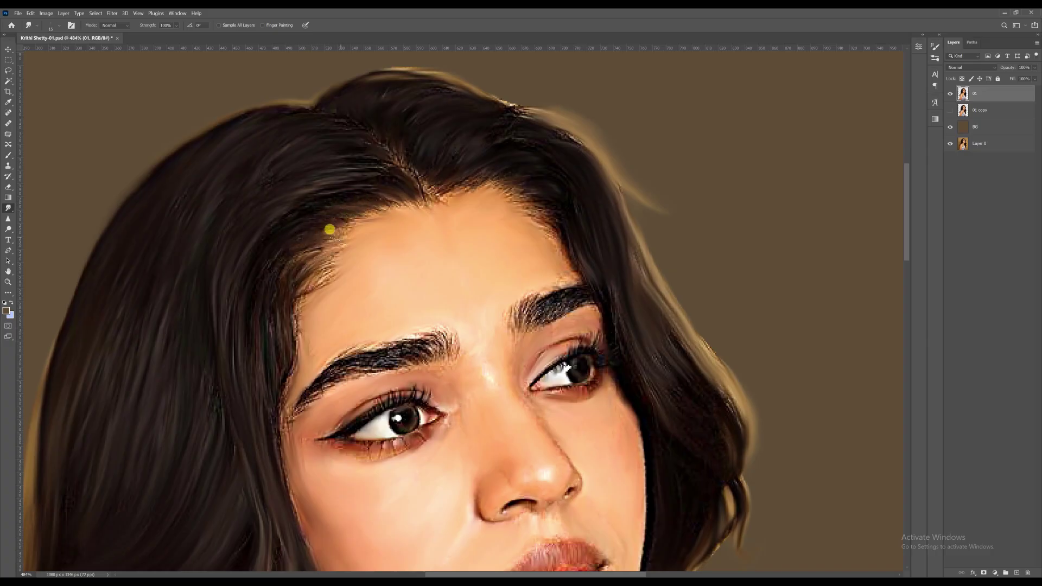
Smudge the hair roots along the forehead hairline and parting with fine strokes, then refine the near eyebrow.
scroll(272, 271, "down", 3)
scroll(307, 240, "left", 1)
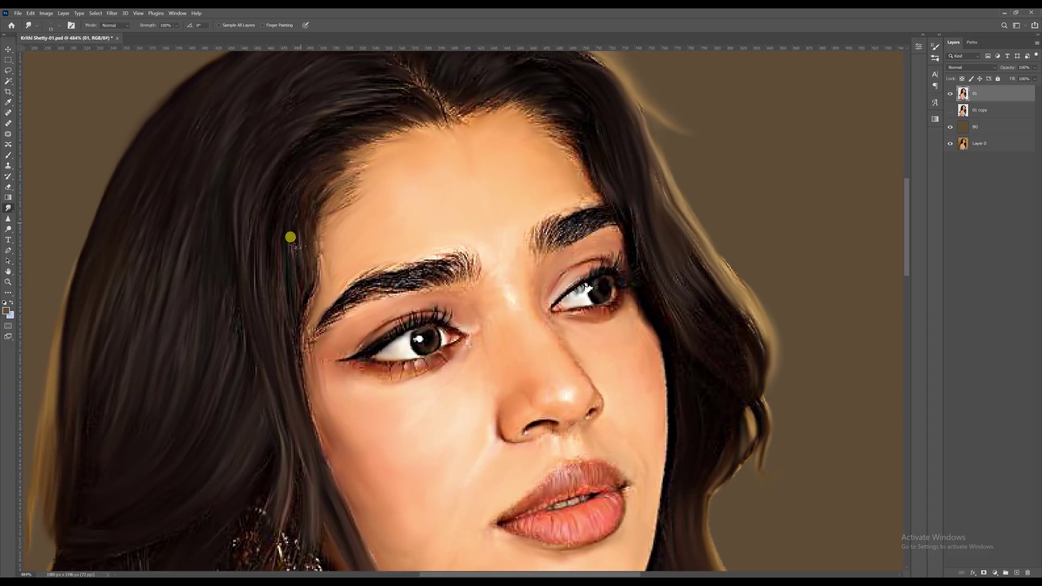
scroll(319, 136, "up", 2)
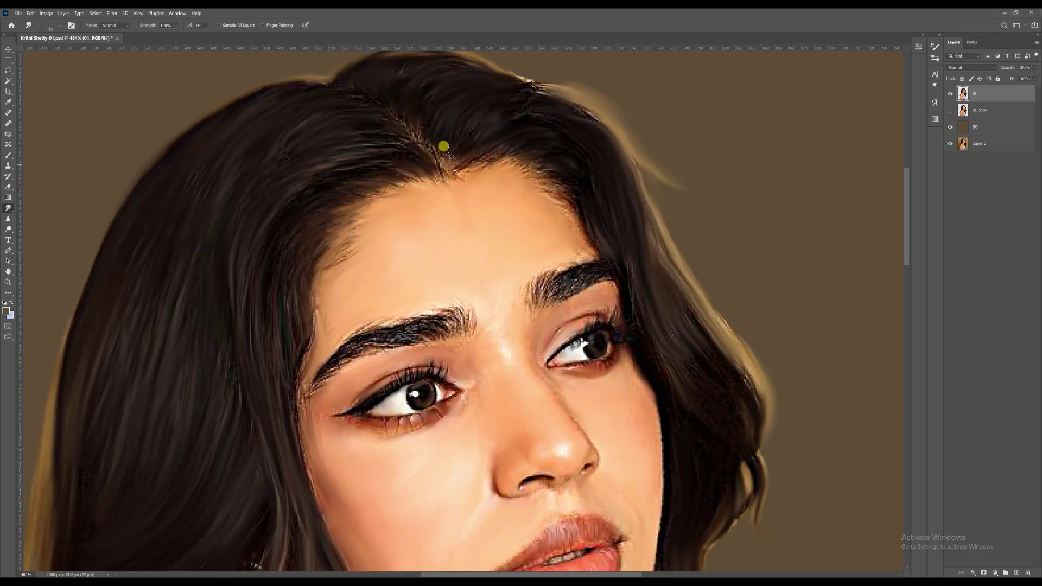
scroll(569, 181, "down", 2)
scroll(569, 218, "right", 1)
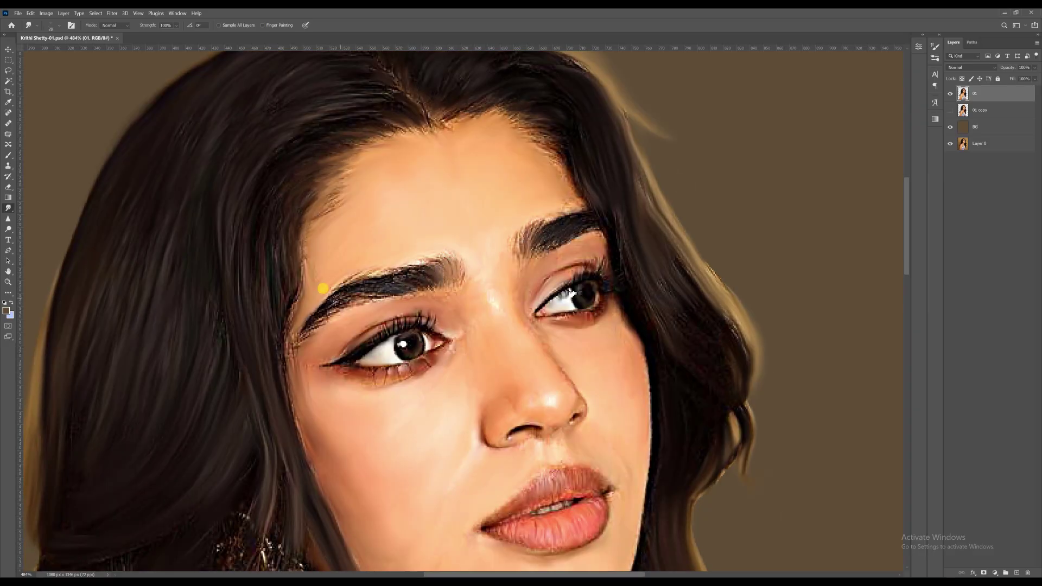
scroll(405, 212, "down", 5)
Crop outward to widen the canvas on both sides of the portrait.
left_click(8, 91)
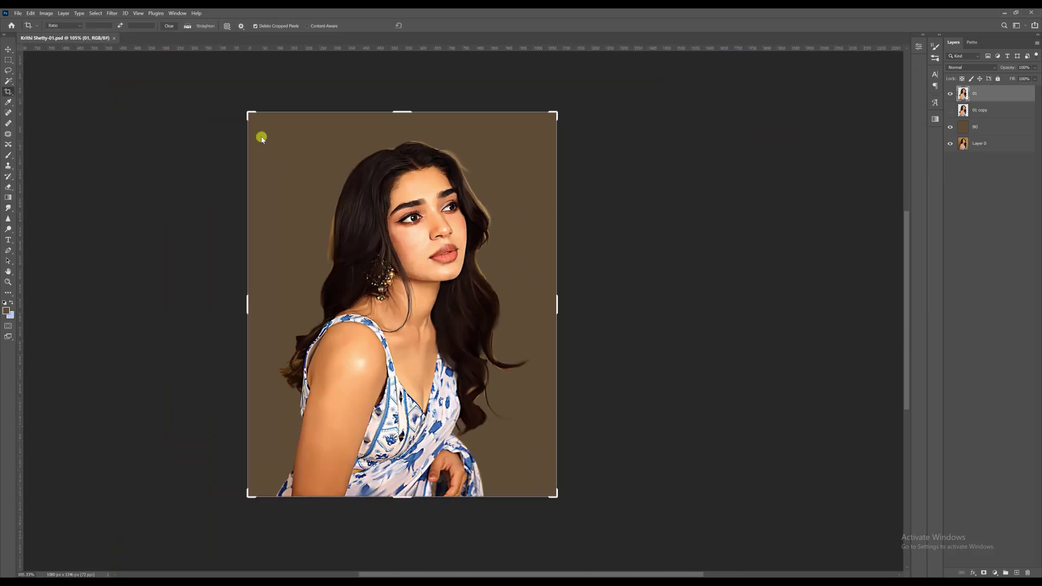
left_click_drag(557, 304, 585, 304)
key("Return")
Fill the BG layer with the brown foreground color and move it directly below the 01 layer.
left_click(988, 127)
key("alt+BackSpace")
left_click_drag(977, 128, 977, 103)
left_click_drag(555, 246, 551, 235)
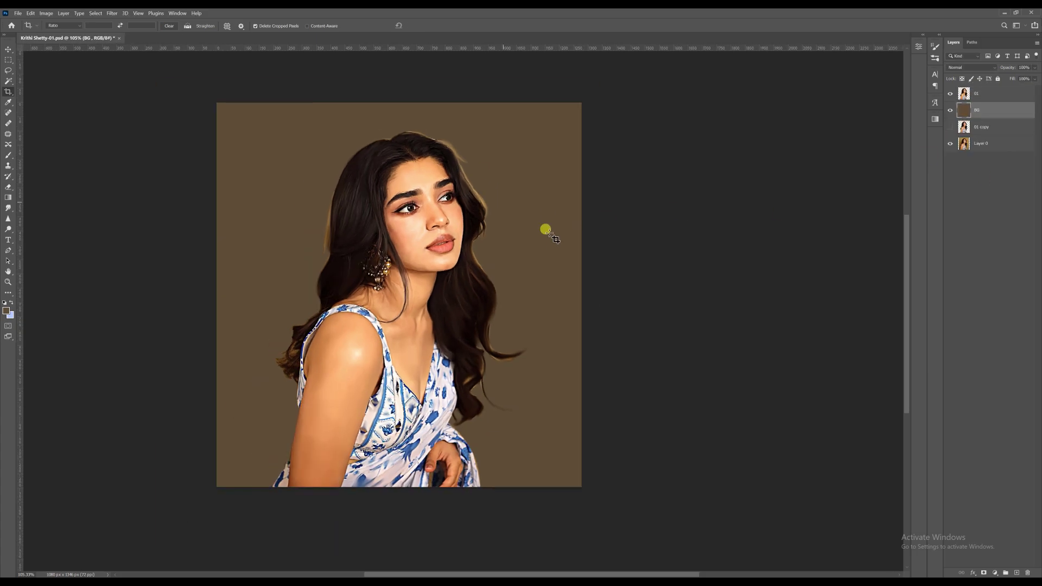
Add a new layer above the BG layer and choose a preset for the Brush tool.
left_click(1016, 573)
key("ctrl+s")
left_click(8, 155)
left_click(70, 25)
left_click(898, 133)
left_click(923, 39)
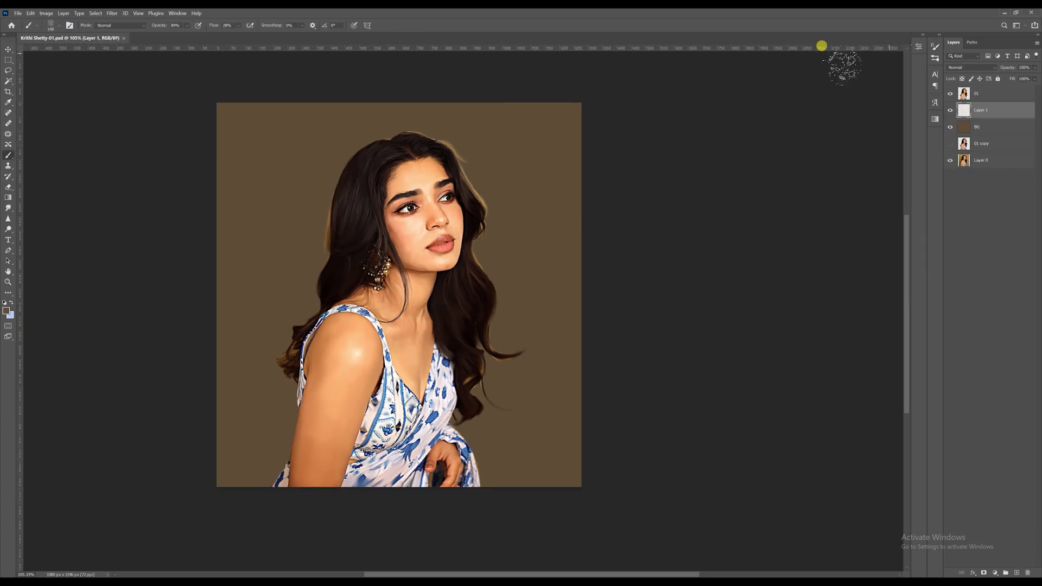
Paint soft tan and blue-violet patches behind the upper hair on both sides, using colors sampled from the portrait.
left_click(484, 201, "alt")
mouse_move(470, 164)
left_mouse_down()
mouse_move(507, 213)
mouse_move(503, 274)
mouse_move(513, 238)
mouse_move(500, 187)
left_mouse_up()
left_click(446, 363, "alt")
left_click(321, 311, "alt")
left_click(505, 233, "alt")
left_click(511, 210, "alt")
mouse_move(303, 261)
left_mouse_down()
mouse_move(304, 221)
mouse_move(321, 204)
left_mouse_up()
left_click(327, 238, "alt")
left_click(323, 285, "alt")
Paint sampled blue, tan and dark reddish tones in the background beside and below the far-side hair.
mouse_move(518, 293)
left_mouse_down()
mouse_move(516, 335)
mouse_move(520, 261)
mouse_move(497, 233)
mouse_move(491, 250)
left_mouse_up()
left_click(534, 221, "alt")
left_click_drag(545, 234, 540, 301)
left_click(513, 331, "alt")
left_click_drag(493, 371, 525, 334)
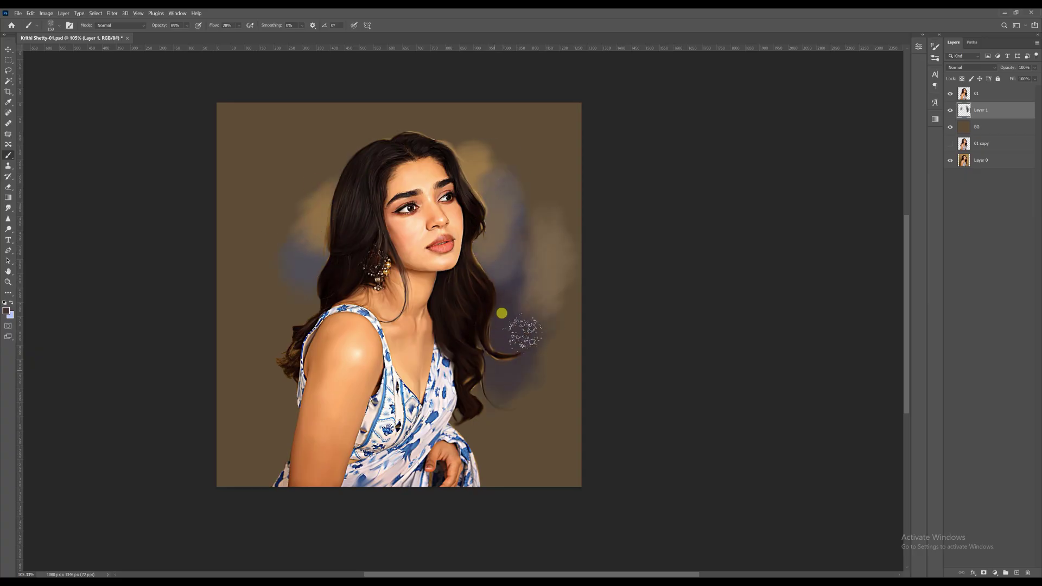
left_click(510, 360, "alt")
mouse_move(446, 455)
left_mouse_down()
mouse_move(488, 393)
mouse_move(507, 439)
left_mouse_up()
Paint a soft grey glow around the top of the head and add a teal patch beside the far-side hair.
left_click(497, 214, "alt")
mouse_move(498, 215)
left_mouse_down()
mouse_move(473, 209)
mouse_move(430, 128)
mouse_move(384, 100)
mouse_move(293, 175)
mouse_move(310, 238)
left_mouse_up()
left_click(8, 312)
left_click(863, 470)
left_click(789, 458)
key("Return")
left_click_drag(524, 266, 507, 190)
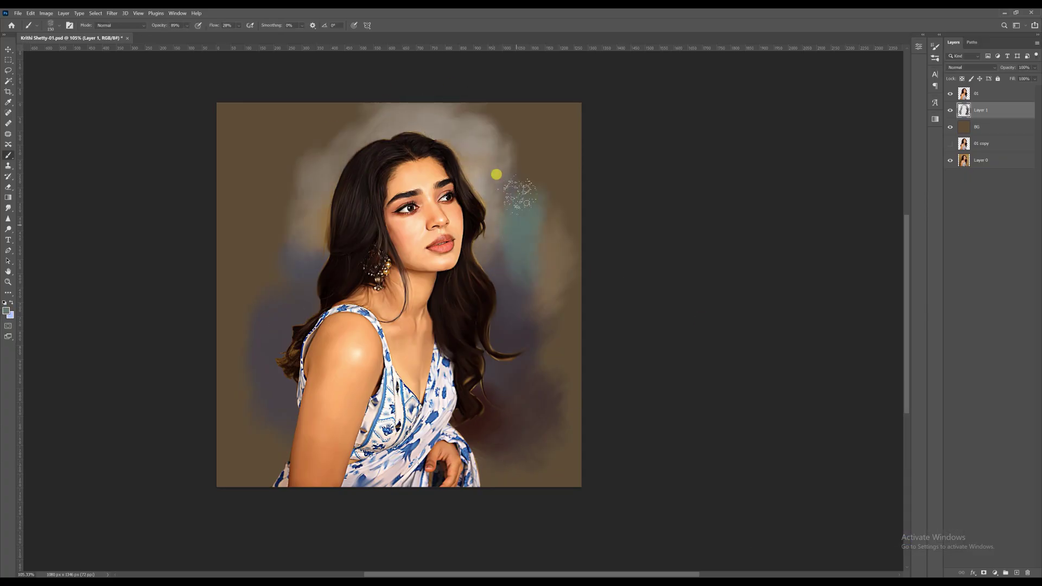
Paint teal behind the near-side hair, peach around the head, and orange patches on both sides of the background.
left_click_drag(283, 209, 280, 252)
left_click_drag(314, 231, 314, 175)
left_click_drag(480, 195, 431, 137)
left_click_drag(329, 152, 287, 187)
left_click(373, 286, "alt")
left_click_drag(299, 261, 269, 290)
mouse_move(502, 274)
left_mouse_down()
mouse_move(530, 260)
mouse_move(543, 288)
left_mouse_up()
Paint sampled dark brown and reddish tones in the lower background behind the near arm and hair.
left_click(495, 429, "alt")
mouse_move(283, 428)
left_mouse_down()
mouse_move(236, 467)
mouse_move(285, 352)
left_mouse_up()
left_click(401, 419, "alt")
left_click(267, 422, "alt")
left_click_drag(233, 394, 285, 358)
left_click_drag(287, 339, 293, 301)
scroll(521, 282, "down", 1)
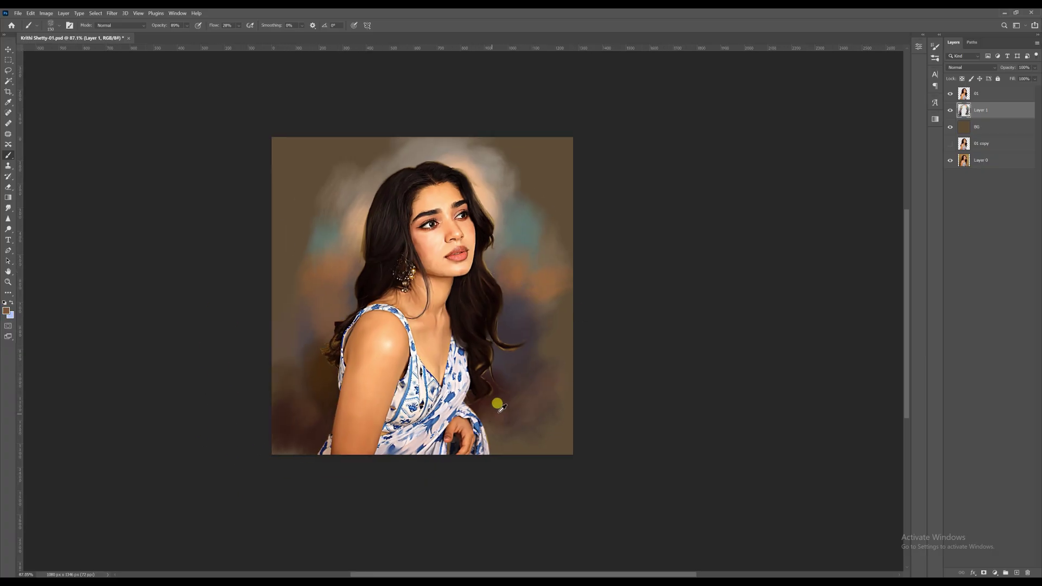
Switch to the 01 layer and smudge the hair ends behind the near shoulder using a different brush preset.
scroll(380, 325, "up", 2)
key("alt+bracketright")
left_click(8, 209)
left_click(934, 58)
left_click(809, 103)
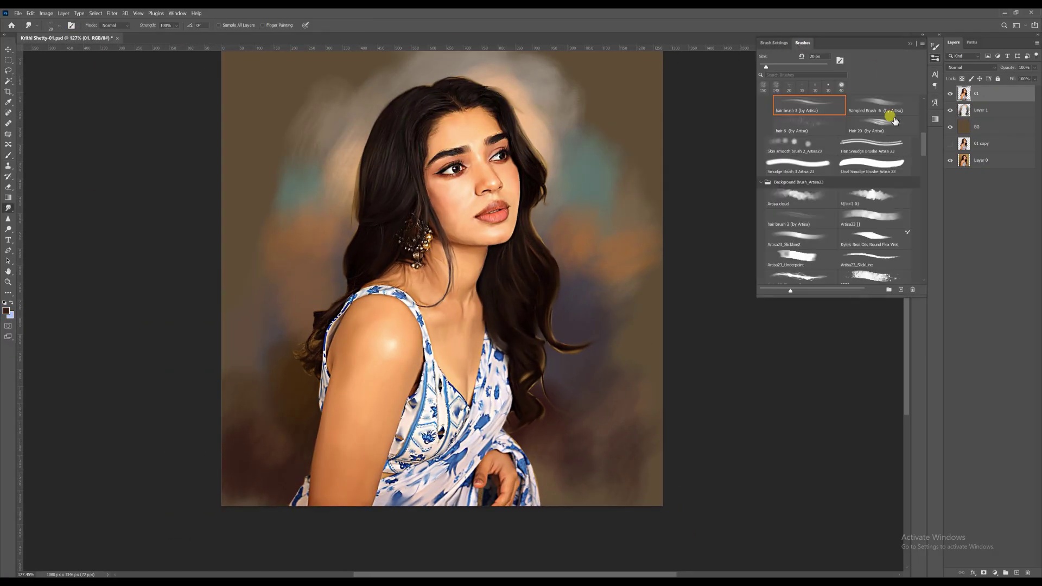
left_click(935, 58)
scroll(347, 318, "up", 6)
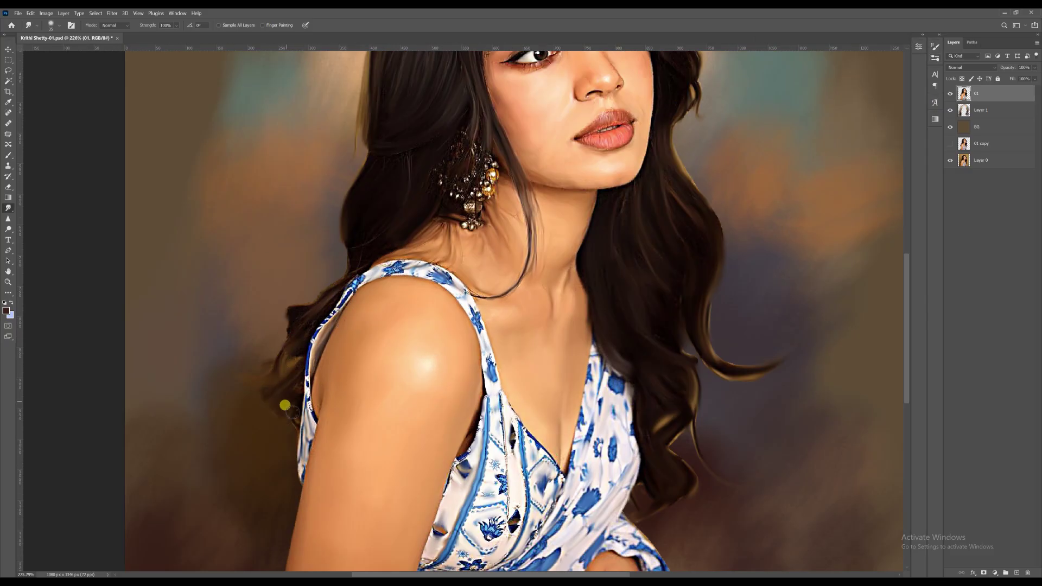
left_click_drag(290, 411, 297, 435)
On Layer 1, smudge the background paint above the far-side hair using an enlarged P Hair Brush - 07 preset.
scroll(356, 239, "down", 9)
key("alt+bracketleft")
left_click(934, 58)
left_click(808, 220)
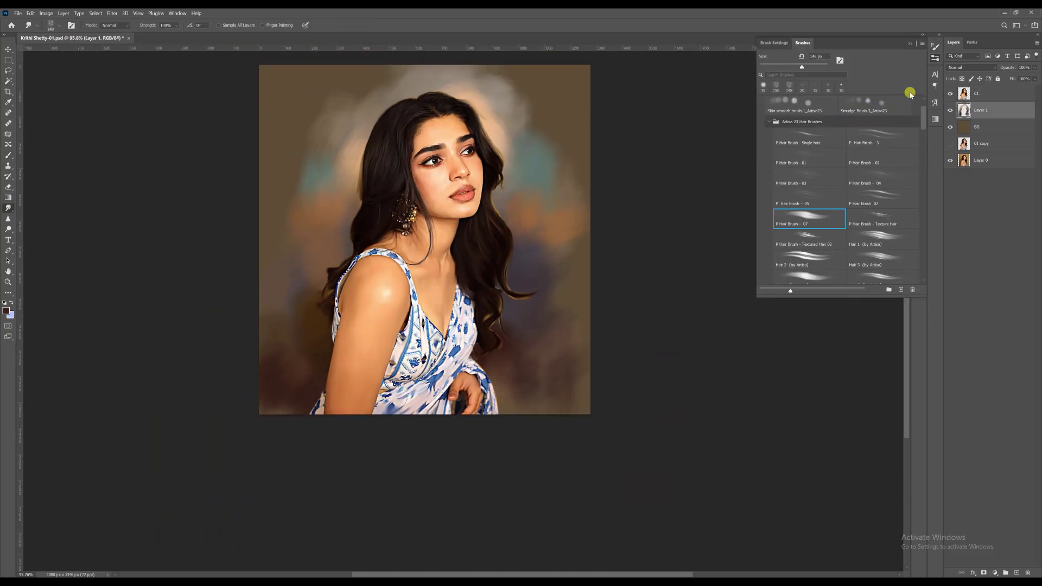
left_click(935, 58)
key("bracketright")
key("bracketright")
left_click_drag(547, 139, 573, 151)
left_click_drag(507, 109, 512, 162)
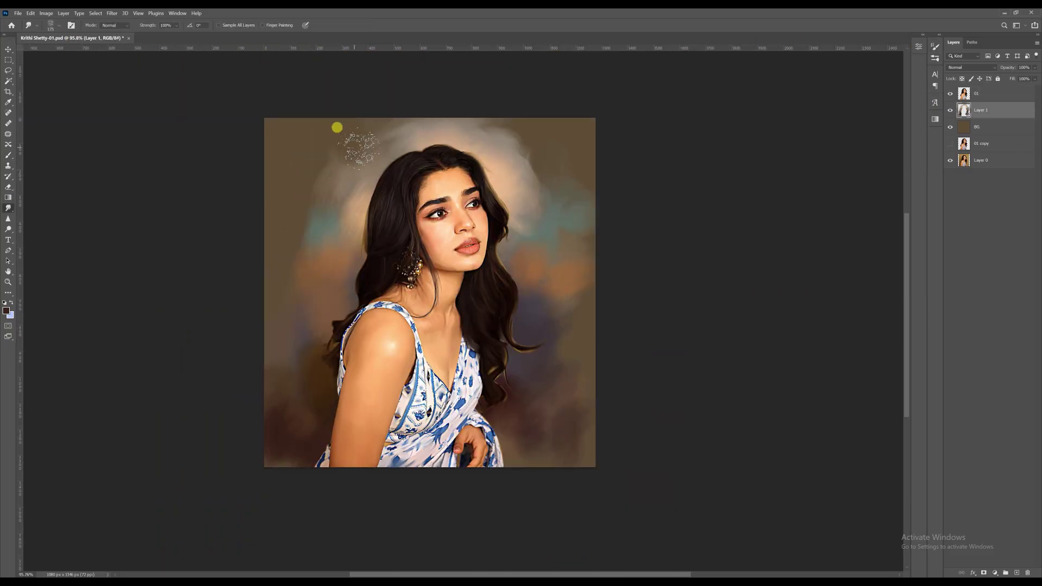
Smudge the background patches behind the near-side hair, along the lower corners and around the head to blend their colors.
left_click_drag(359, 149, 365, 133)
left_click_drag(321, 224, 293, 245)
mouse_move(317, 333)
left_mouse_down()
mouse_move(335, 328)
mouse_move(307, 440)
left_mouse_up()
mouse_move(507, 431)
left_mouse_down()
mouse_move(543, 445)
mouse_move(526, 452)
left_mouse_up()
mouse_move(317, 379)
left_mouse_down()
mouse_move(273, 263)
mouse_move(284, 245)
mouse_move(388, 162)
mouse_move(535, 200)
mouse_move(523, 161)
left_mouse_up()
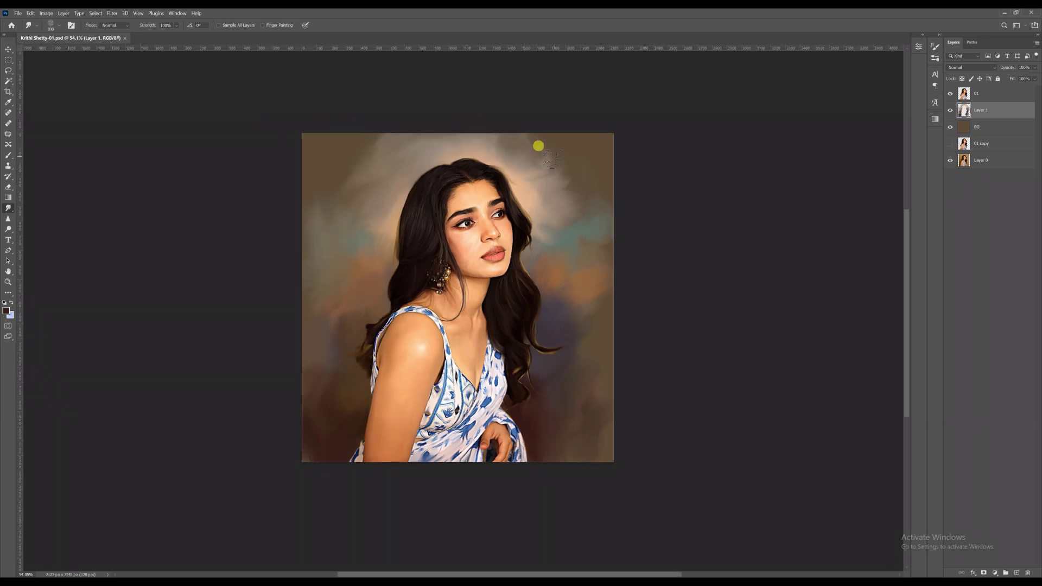
Blend the grey, peach and teal background areas out to the canvas edges with large smudge strokes of varying size.
left_click_drag(511, 141, 575, 153)
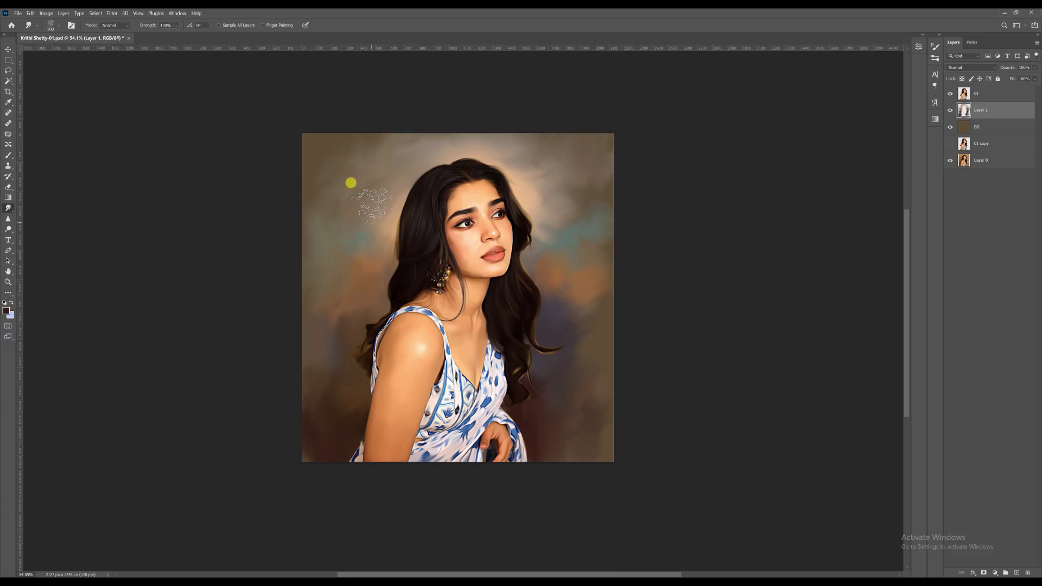
mouse_move(545, 238)
left_mouse_down()
mouse_move(581, 264)
mouse_move(603, 204)
left_mouse_up()
key("bracketright")
key("bracketright")
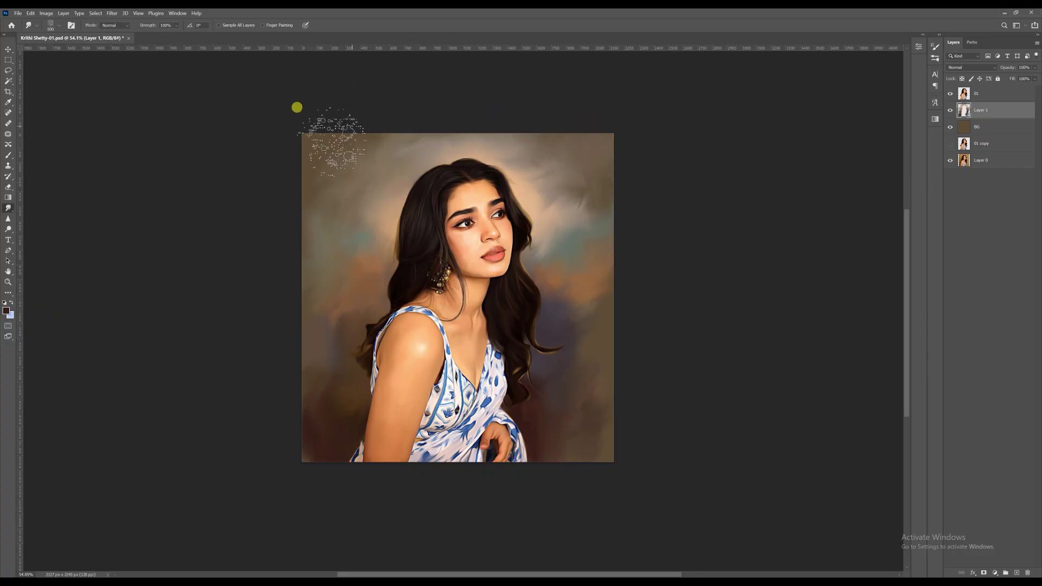
key("bracketleft")
key("ctrl+plus")
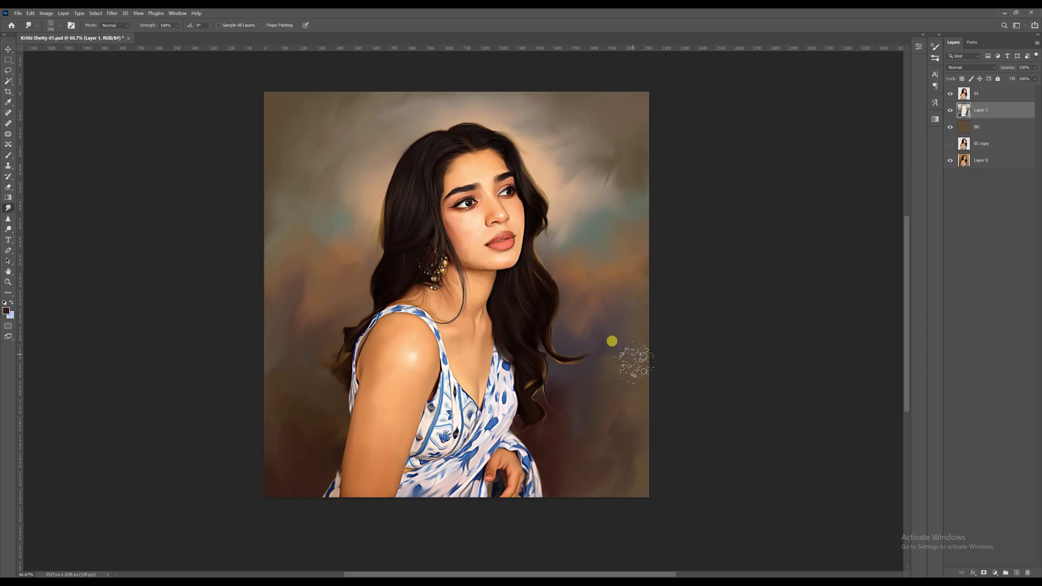
scroll(668, 255, "up", 1)
Save the document and choose a Smudge Brush preset for working on the 01 layer.
key("ctrl+s")
left_click(981, 94)
scroll(604, 304, "up", 1)
left_click(71, 25)
left_click(802, 43)
left_click(874, 105)
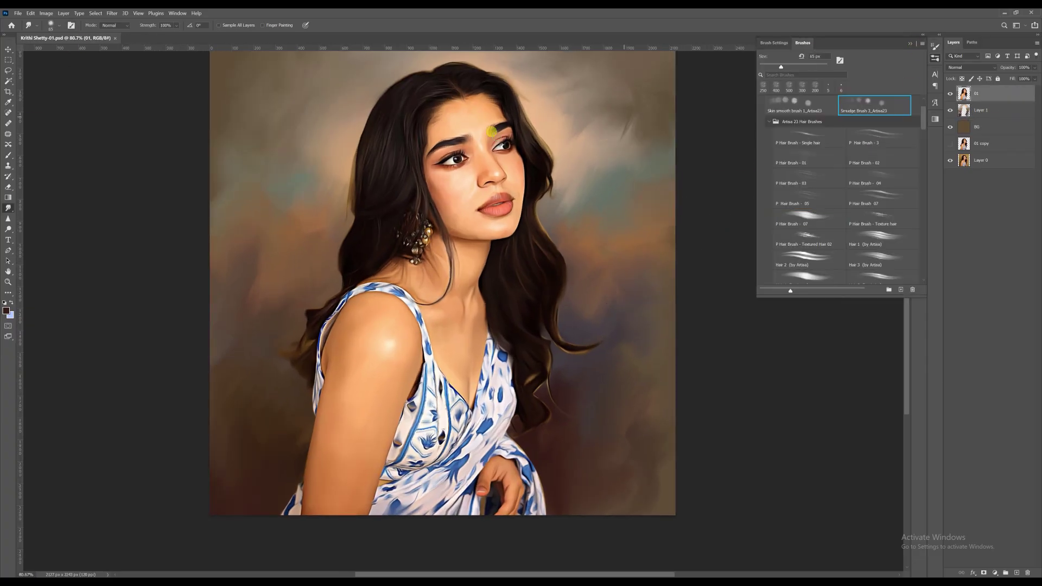
left_click(922, 42)
Smudge the far-side hair edges and curl tips with a reduced brush, pulling thin wisps into the background.
key("ctrl+plus")
key("ctrl+plus")
mouse_move(659, 351)
left_mouse_down()
mouse_move(552, 286)
mouse_move(638, 348)
left_mouse_up()
key("bracketleft")
key("bracketleft")
key("bracketleft")
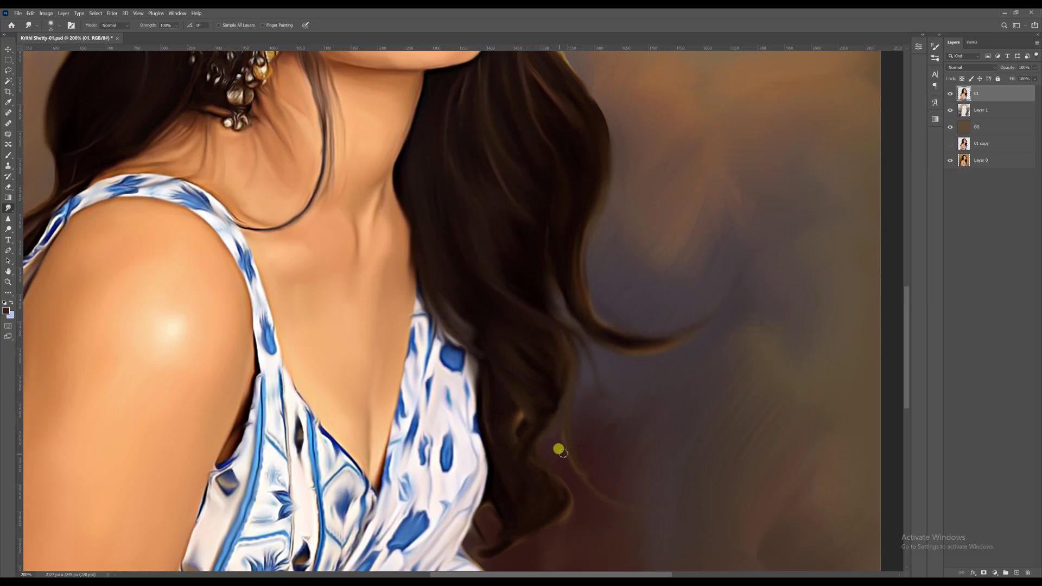
scroll(601, 419, "down", 2)
left_click_drag(592, 260, 610, 377)
key("bracketright")
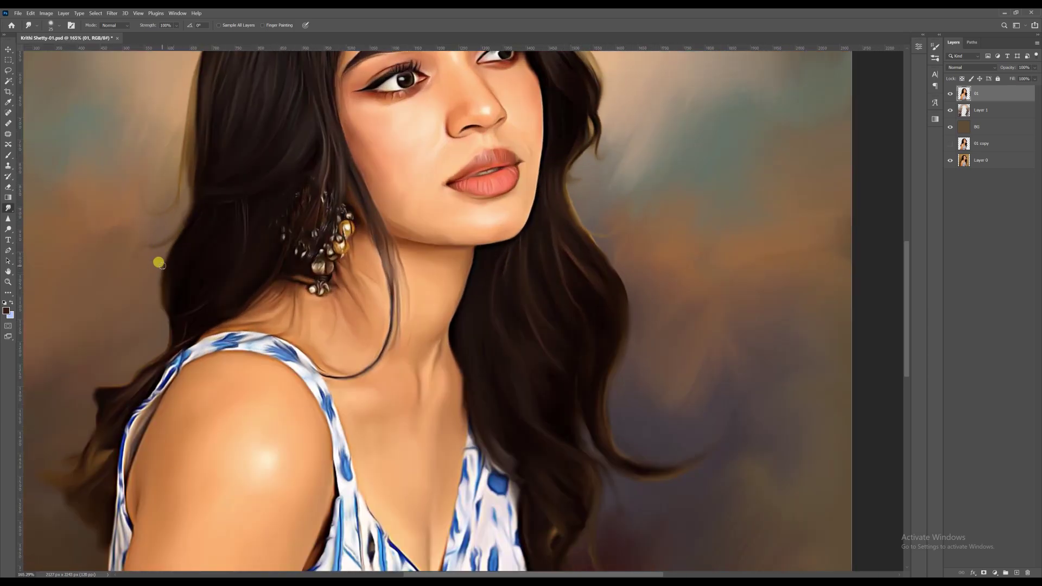
Smudge the outer edge and ends of the near-side hair outward, forming curved wisps behind the shoulder.
left_click_drag(107, 347, 198, 265)
key("bracketright")
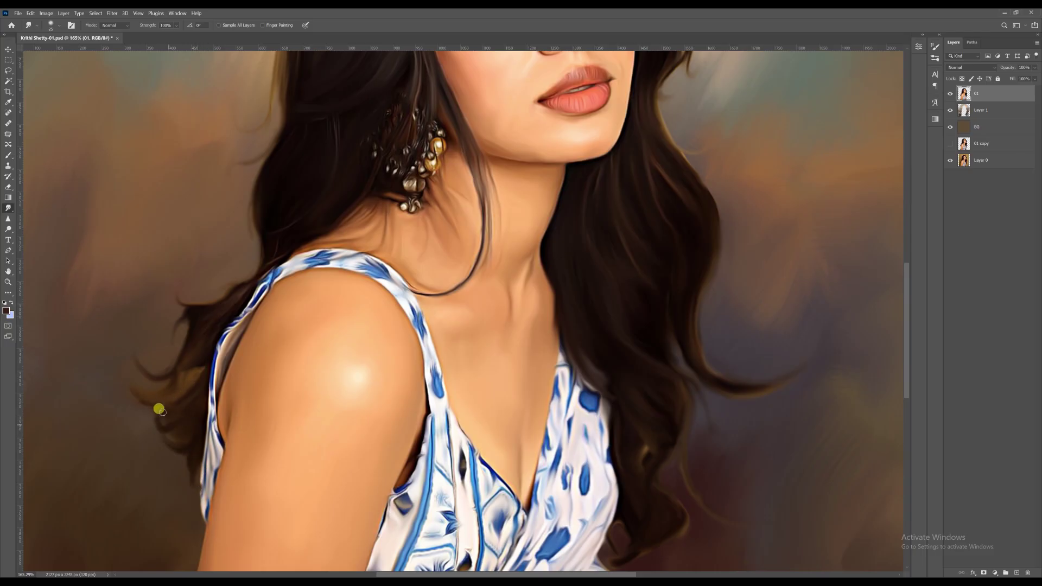
left_click_drag(266, 178, 180, 436)
Choose the hair brush 3 (by Artisa) preset and pull fine flyaway strands from the crown.
left_click(73, 25)
left_click(802, 44)
scroll(818, 194, "up", 2)
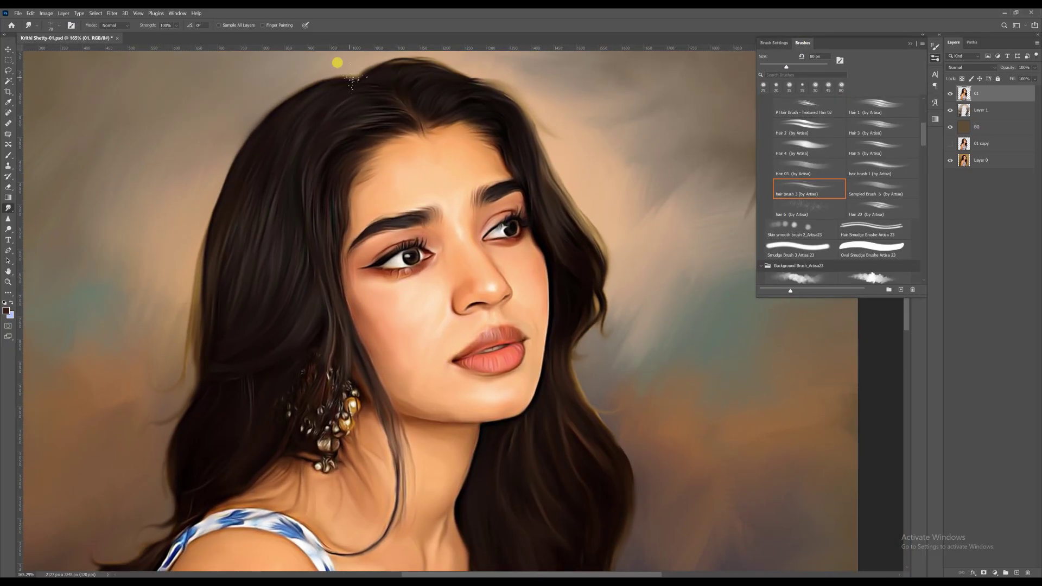
key("ctrl+z")
scroll(351, 86, "up", 2)
left_click_drag(349, 87, 377, 111)
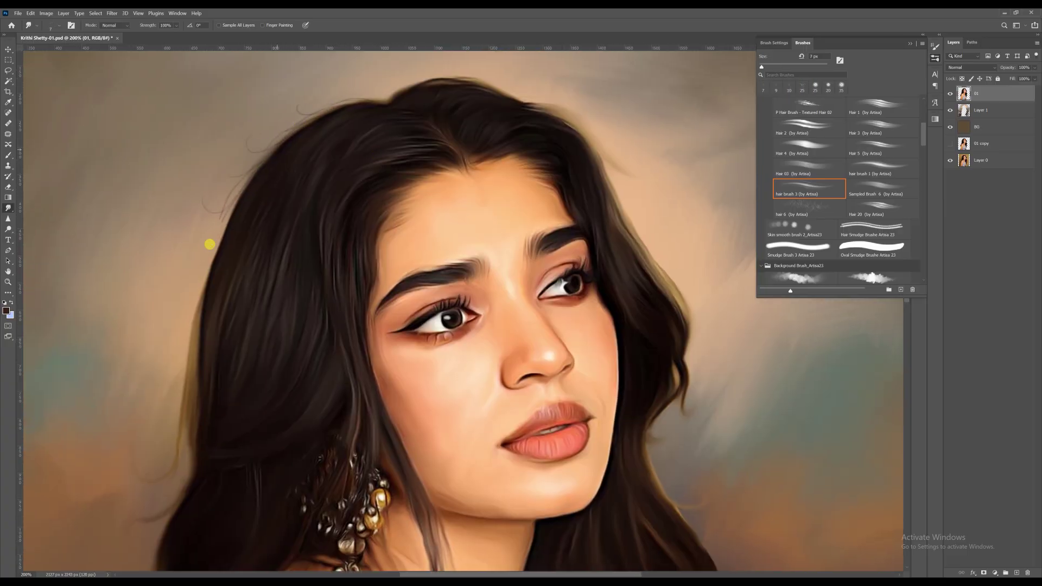
Pull thin curved flyaway strands outward along the outer edge of the near-side hair.
left_click_drag(209, 244, 285, 113)
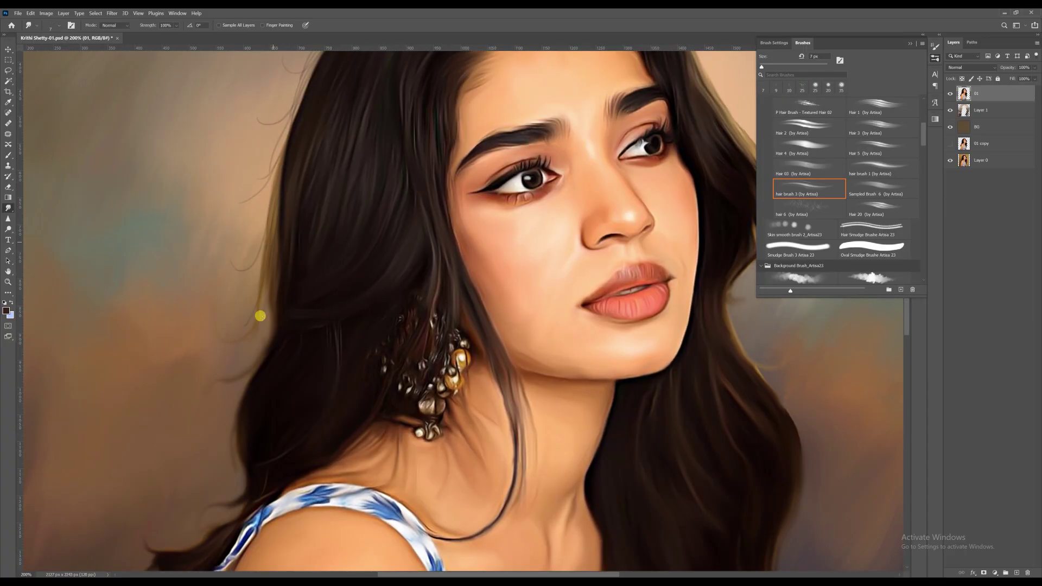
mouse_move(260, 315)
left_mouse_down()
mouse_move(286, 158)
mouse_move(265, 236)
left_mouse_up()
left_click_drag(274, 196, 264, 253)
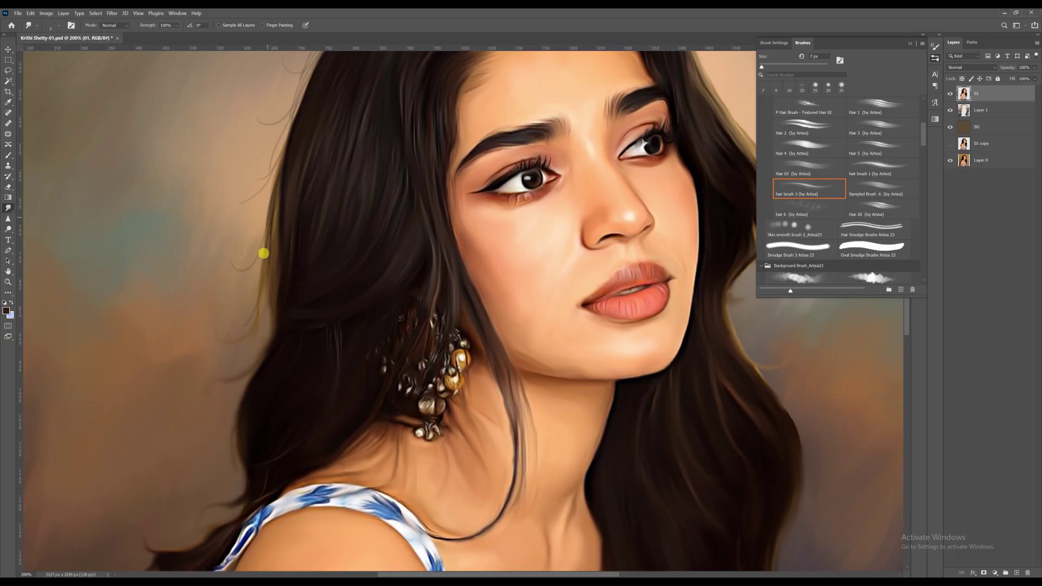
scroll(248, 373, "up", 5)
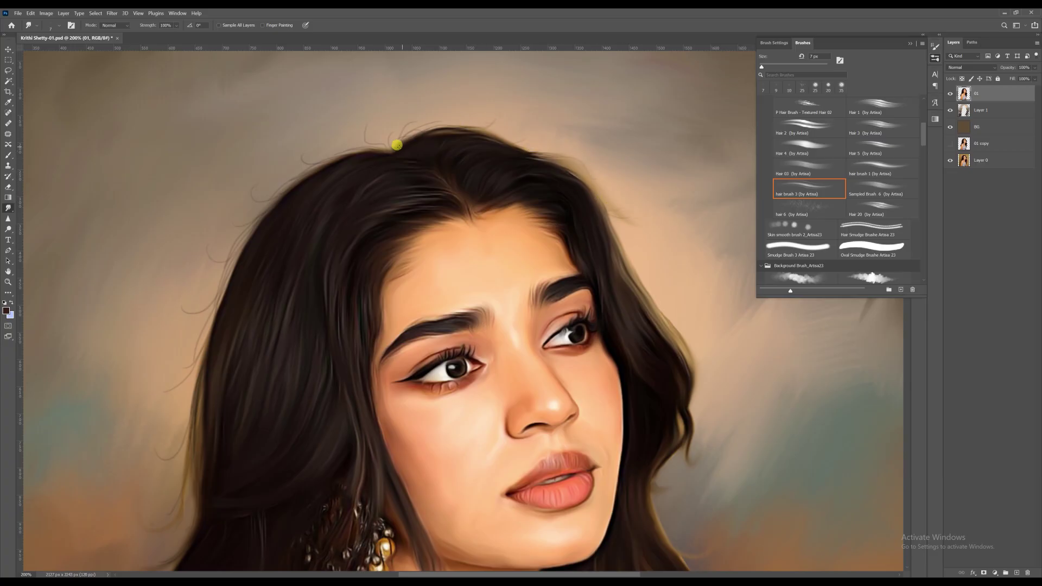
Smudge fine flyaway strands from the crown and down the outer edge of the far-side hair.
scroll(396, 145, "down", 3)
scroll(397, 145, "right", 2)
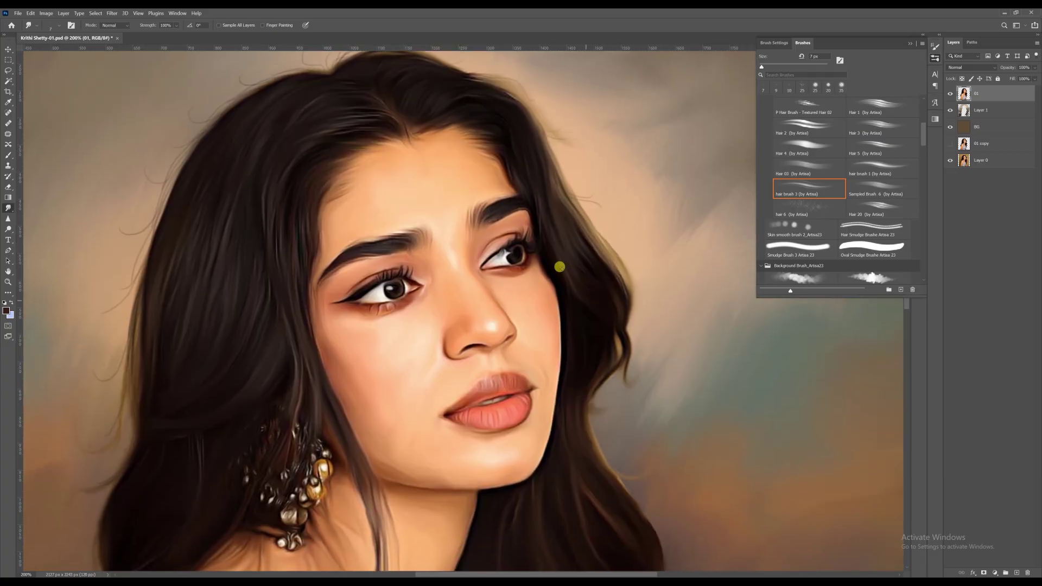
scroll(602, 332, "down", 2)
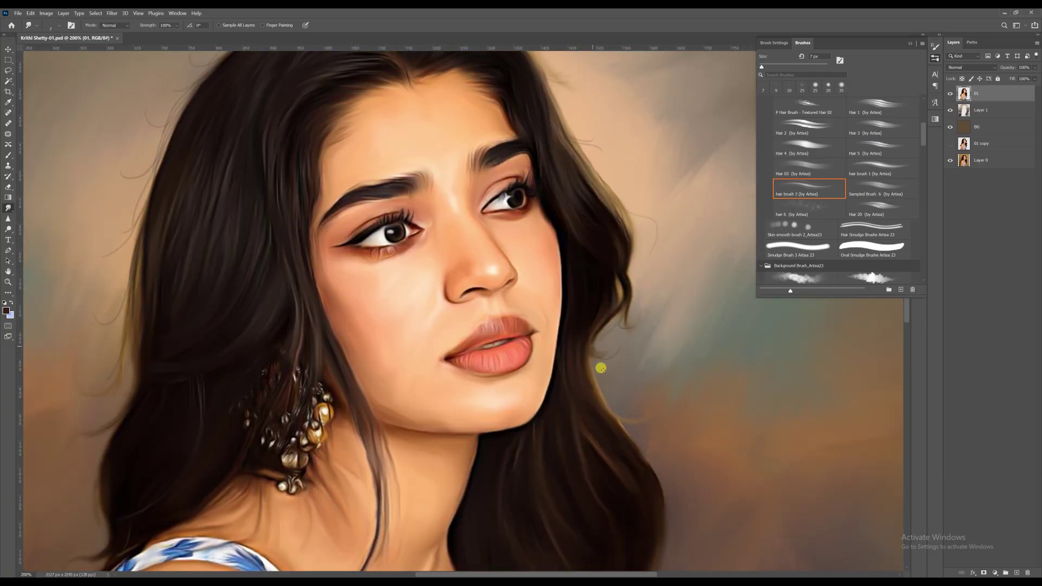
scroll(592, 355, "down", 2)
scroll(624, 396, "down", 5)
scroll(624, 396, "right", 2)
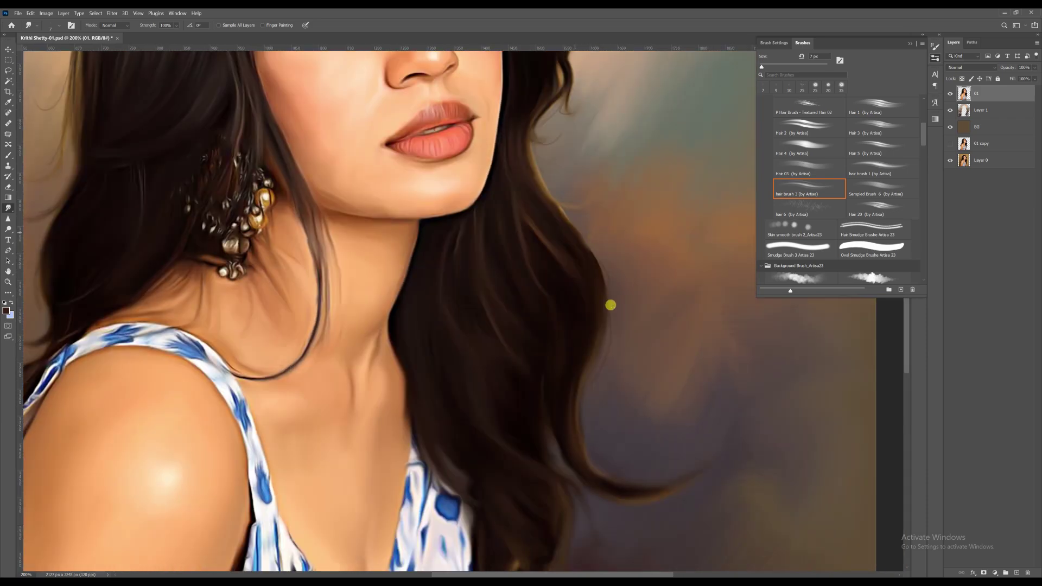
Undo the last stroke and pull thin wisps from the lower far-side curls into the background.
key("ctrl+z")
scroll(618, 416, "down", 2)
scroll(614, 428, "down", 2)
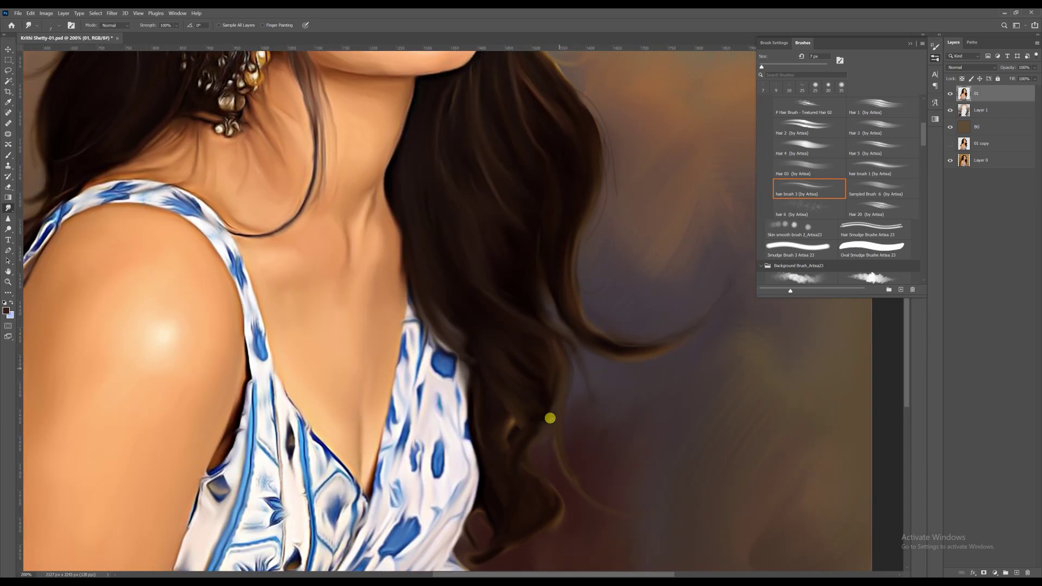
scroll(523, 366, "down", 2)
scroll(486, 445, "down", 3)
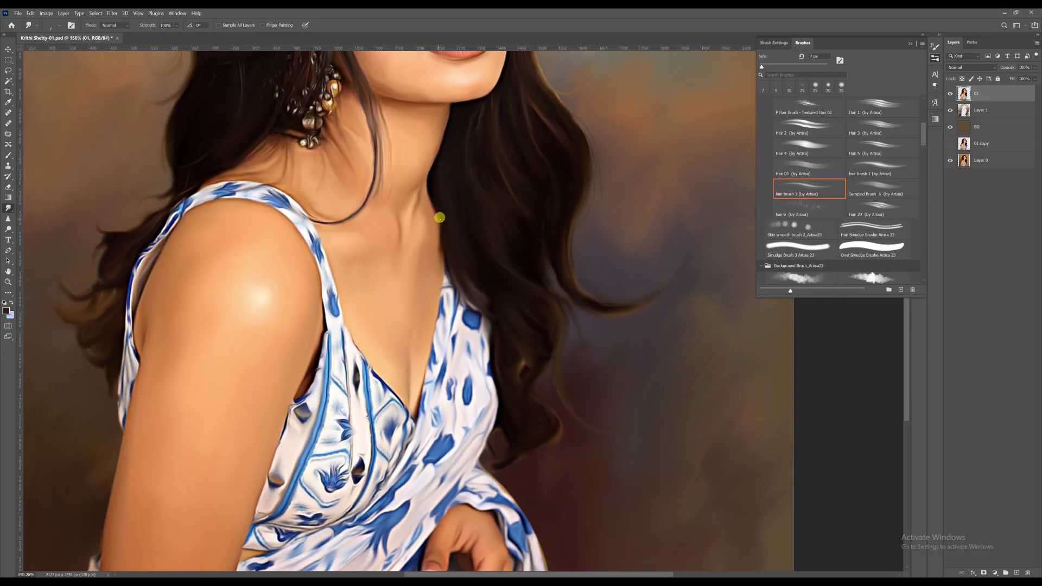
scroll(424, 255, "up", 4)
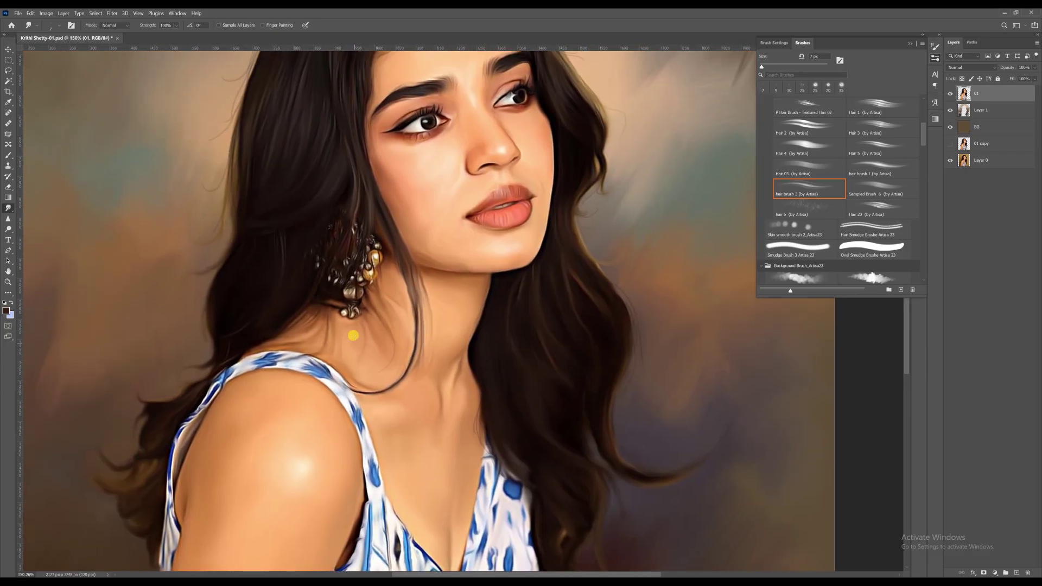
scroll(424, 340, "up", 2)
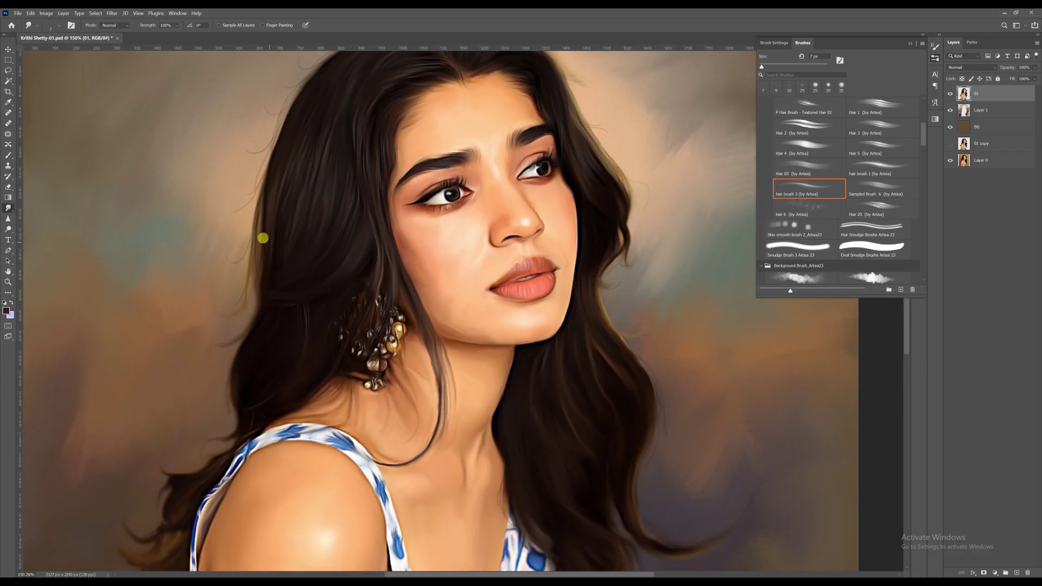
scroll(278, 238, "down", 2)
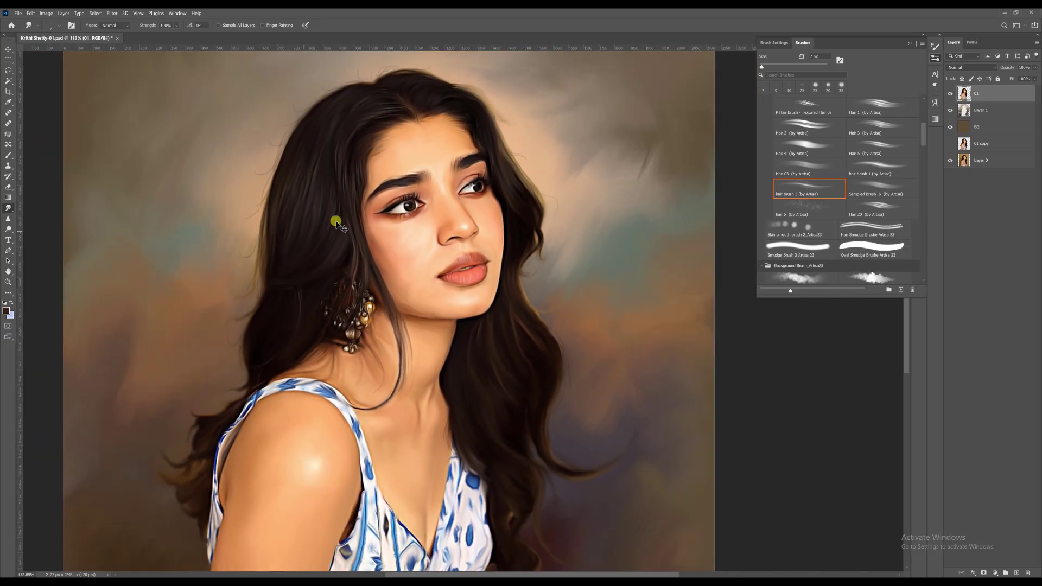
scroll(81, 526, "up", 3)
scroll(882, 140, "up", 1)
scroll(882, 140, "up", 1)
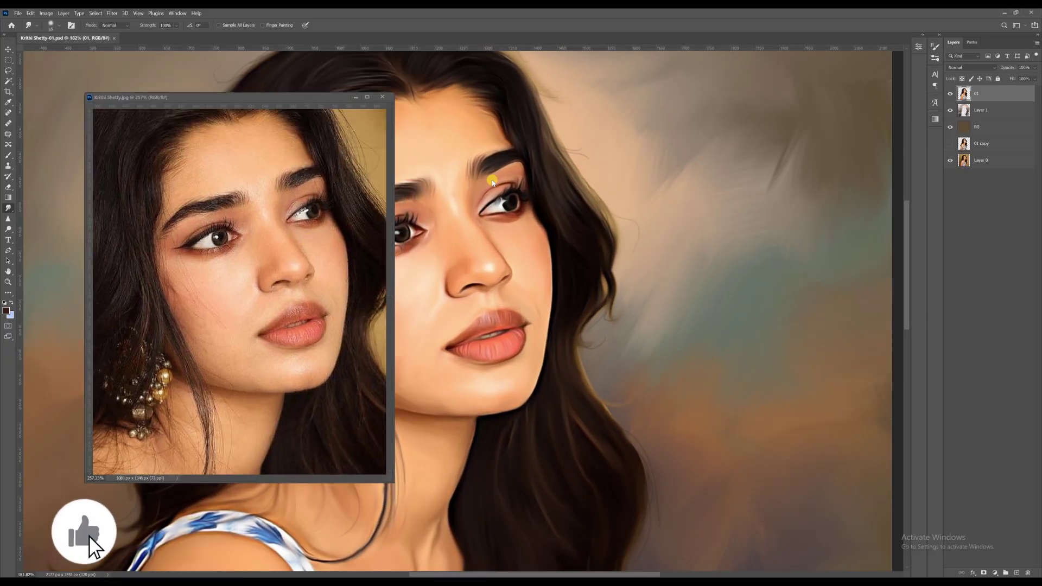
Reduce the smudge brush and blend the skin along the near side of the nose bridge.
scroll(522, 205, "up", 3)
key("bracketleft")
key("bracketleft")
key("bracketleft")
key("bracketleft")
key("bracketleft")
key("bracketleft")
key("bracketleft")
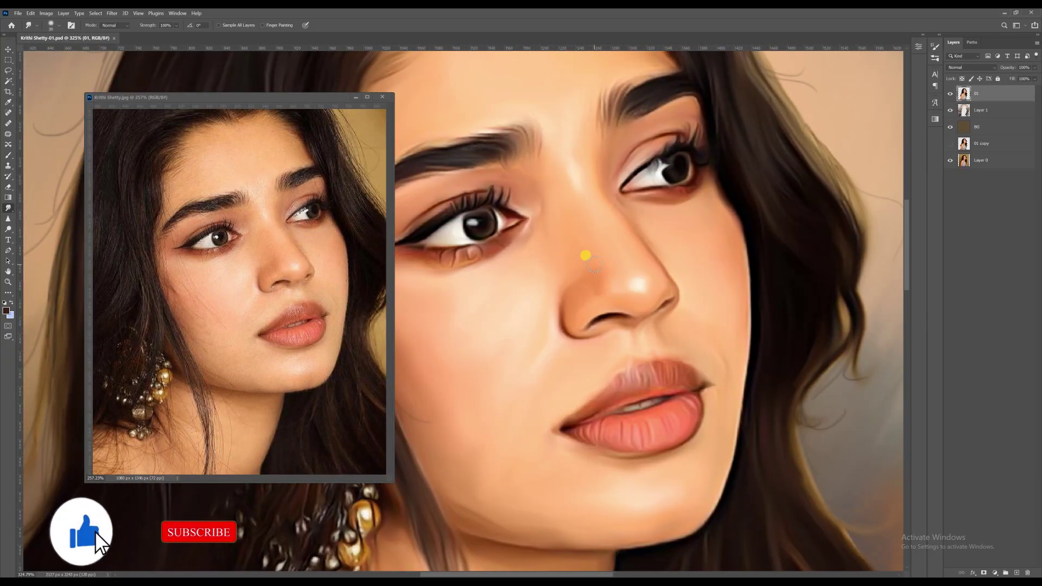
mouse_move(589, 259)
left_mouse_down()
mouse_move(563, 203)
mouse_move(565, 234)
left_mouse_up()
Smudge the skin around the near eye's inner corner with a much smaller brush.
key("bracketleft")
key("bracketleft")
key("bracketleft")
key("bracketleft")
key("bracketleft")
key("bracketleft")
key("bracketleft")
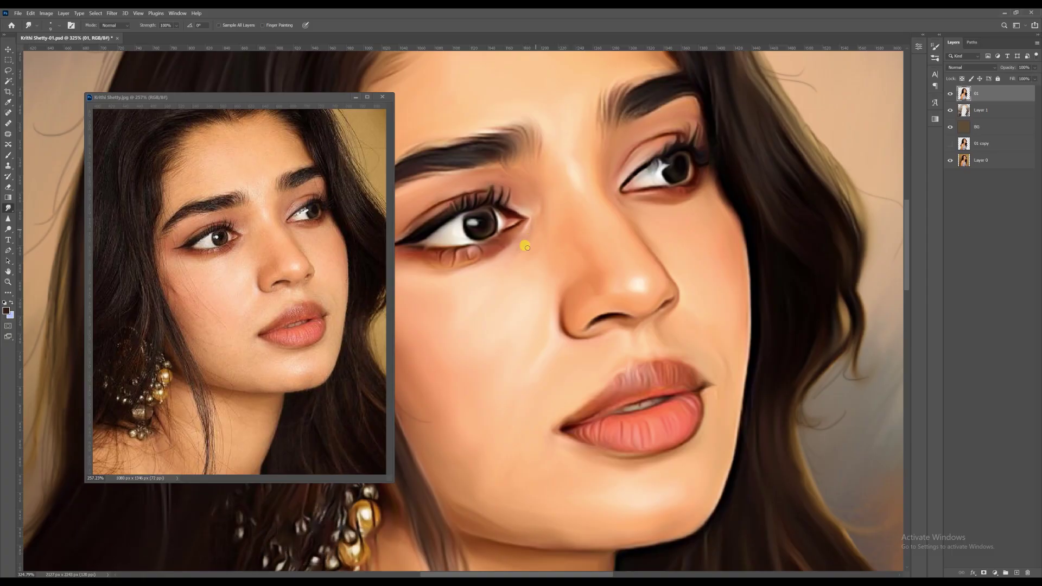
Enlarge the brush and smooth the skin across the near cheek down beside the hair.
key("bracketright")
key("bracketright")
key("bracketright")
key("bracketright")
key("bracketright")
key("bracketright")
key("bracketright")
key("bracketright")
scroll(521, 265, "left", 3)
key("bracketright")
key("bracketright")
key("bracketright")
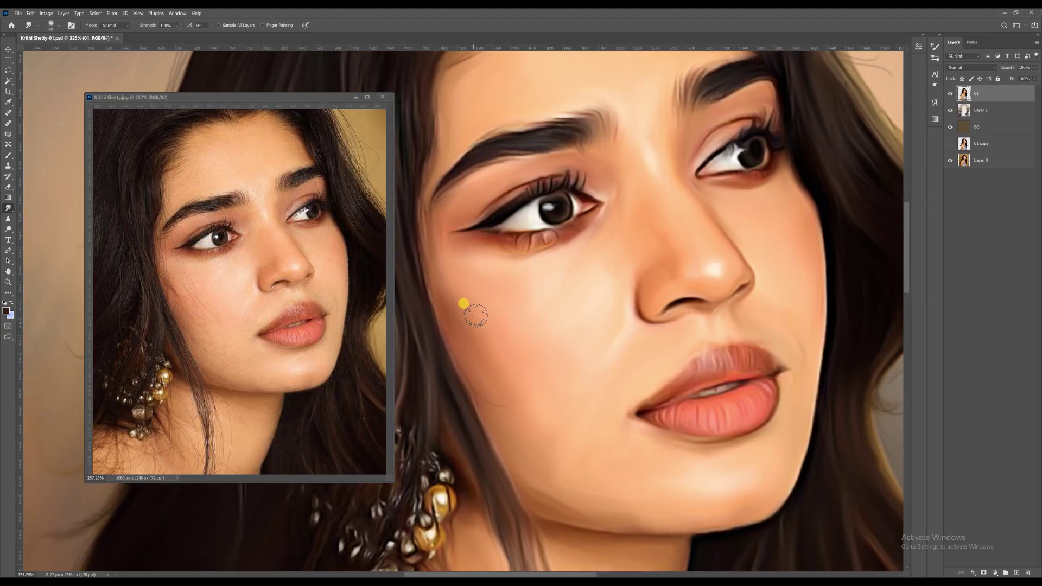
left_click_drag(495, 384, 510, 397)
Enlarge the reference photo to 400% and refine the lower lid of the near eye with a smaller smudge brush.
key("bracketleft")
key("bracketleft")
key("bracketleft")
key("bracketleft")
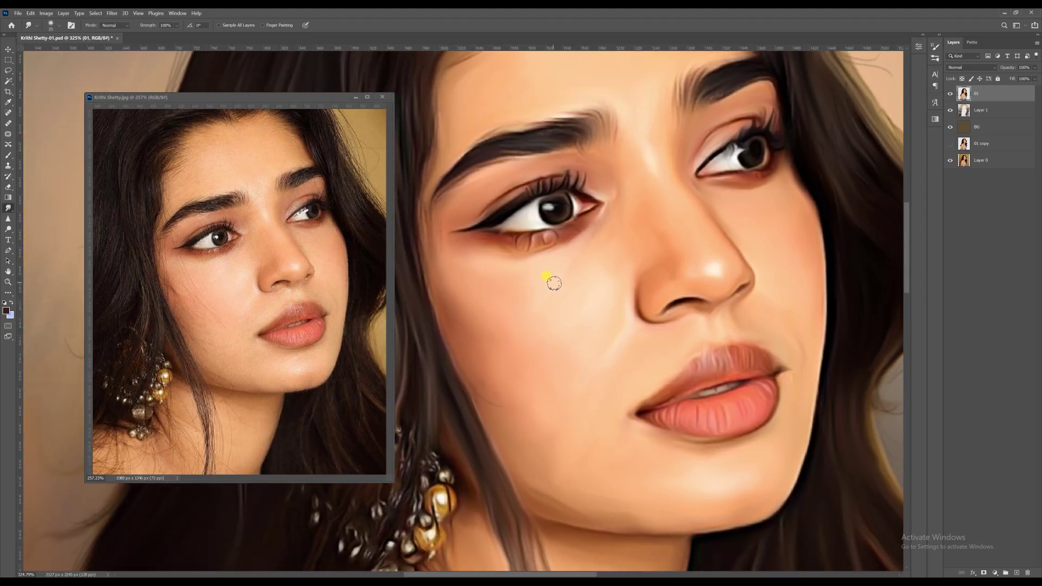
key("bracketleft")
key("bracketleft")
key("bracketleft")
key("bracketleft")
key("ctrl+Tab")
key("ctrl+plus")
key("ctrl+plus")
key("ctrl+Tab")
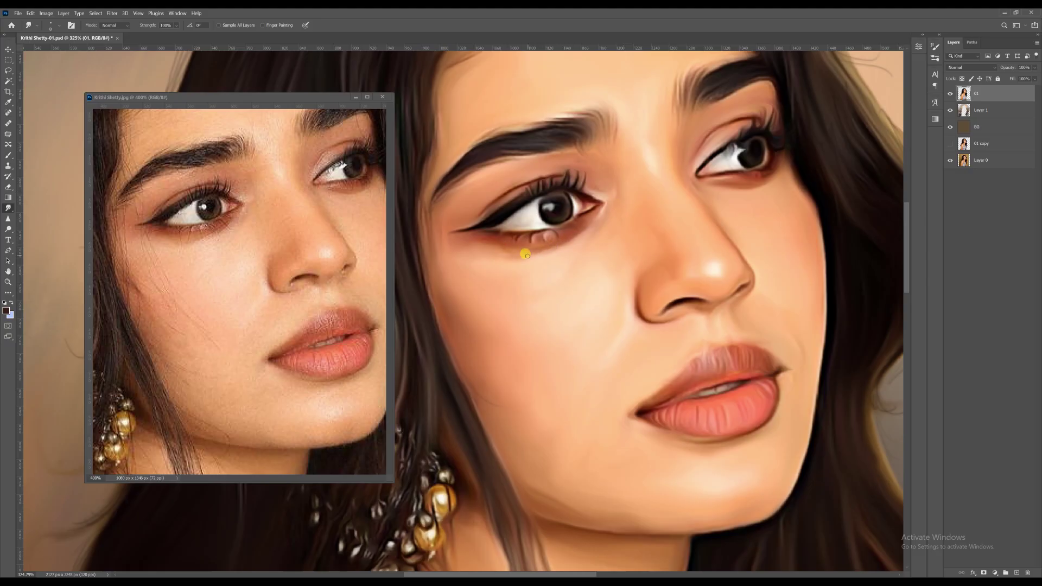
Smooth the forehead skin above the eyebrows with a larger smudge brush.
key("bracketright")
key("bracketright")
key("bracketright")
key("bracketright")
key("bracketright")
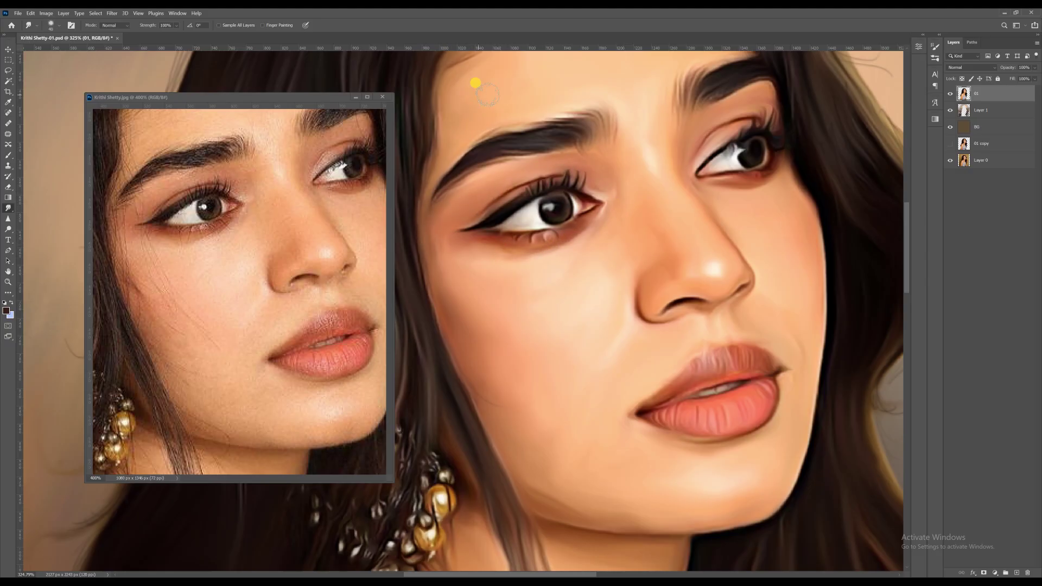
scroll(476, 83, "up", 3)
scroll(507, 132, "right", 2)
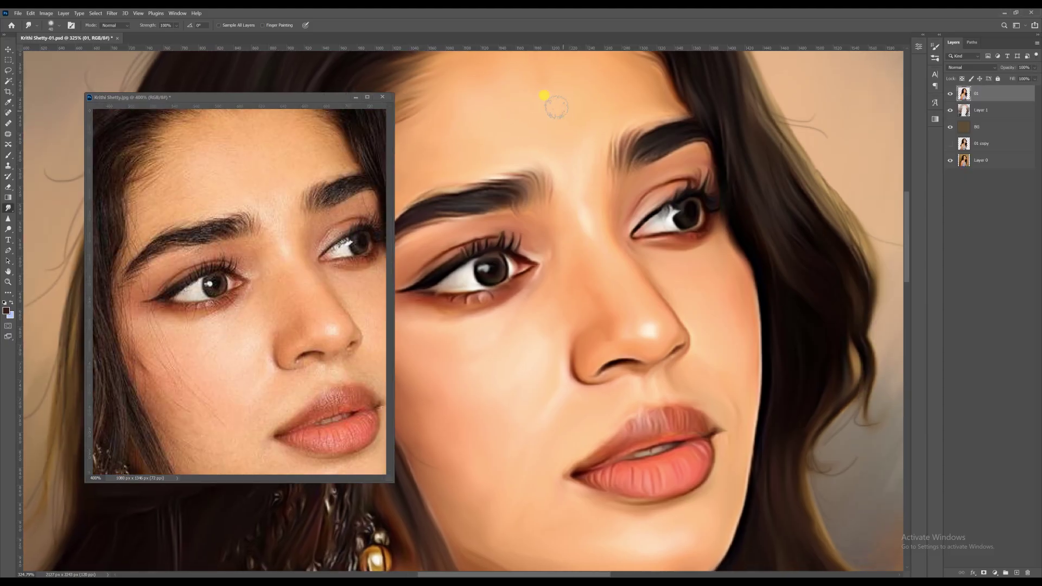
scroll(544, 96, "up", 3)
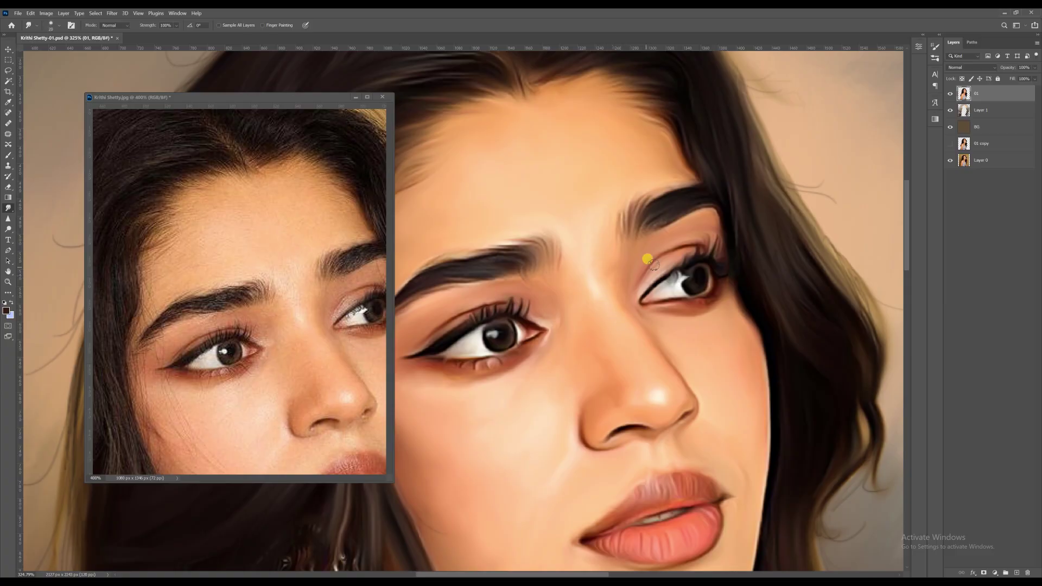
Smudge the iris edge and the white of the far eye with a small brush.
scroll(692, 234, "down", 2)
scroll(604, 241, "up", 5)
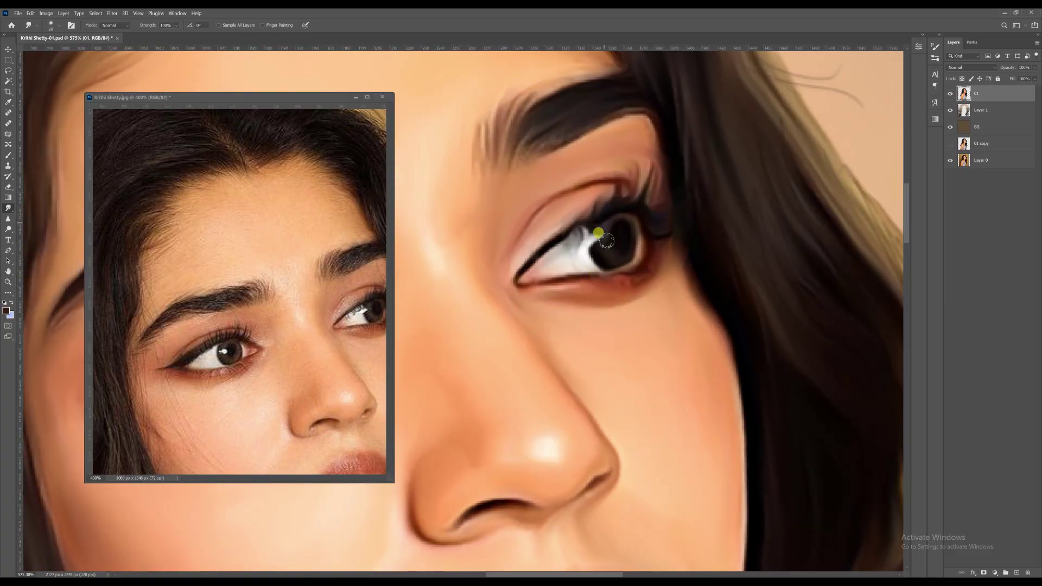
left_click_drag(604, 253, 579, 231)
mouse_move(539, 261)
left_mouse_down()
mouse_move(526, 280)
mouse_move(570, 266)
left_mouse_up()
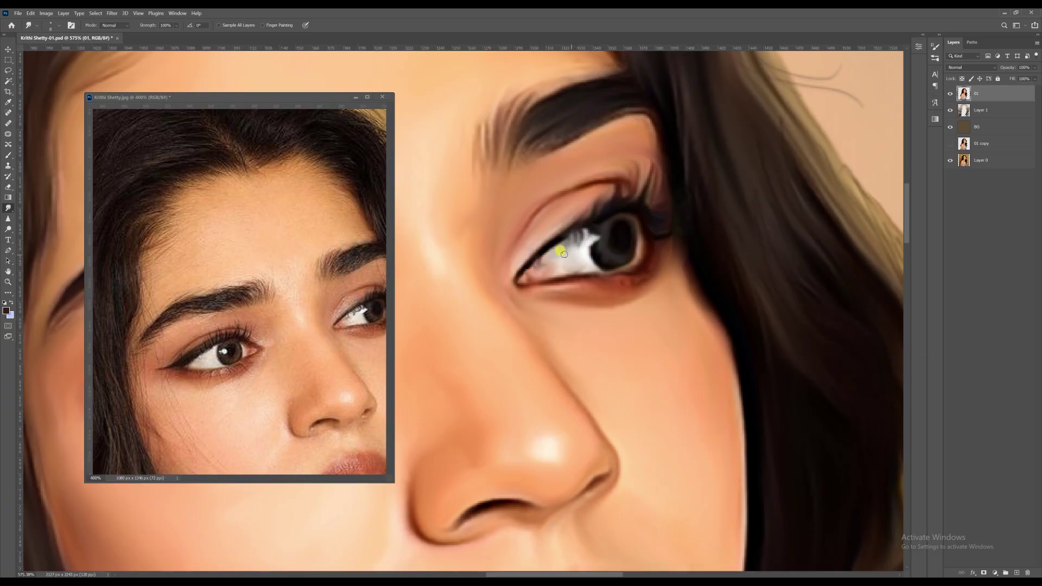
Blend the far eye's upper lid, the skin below the brow and the outer corner, repositioning the reference photo for comparison.
mouse_move(540, 211)
left_mouse_down()
mouse_move(507, 247)
mouse_move(504, 272)
left_mouse_up()
key("bracketright")
key("bracketright")
key("bracketright")
key("bracketright")
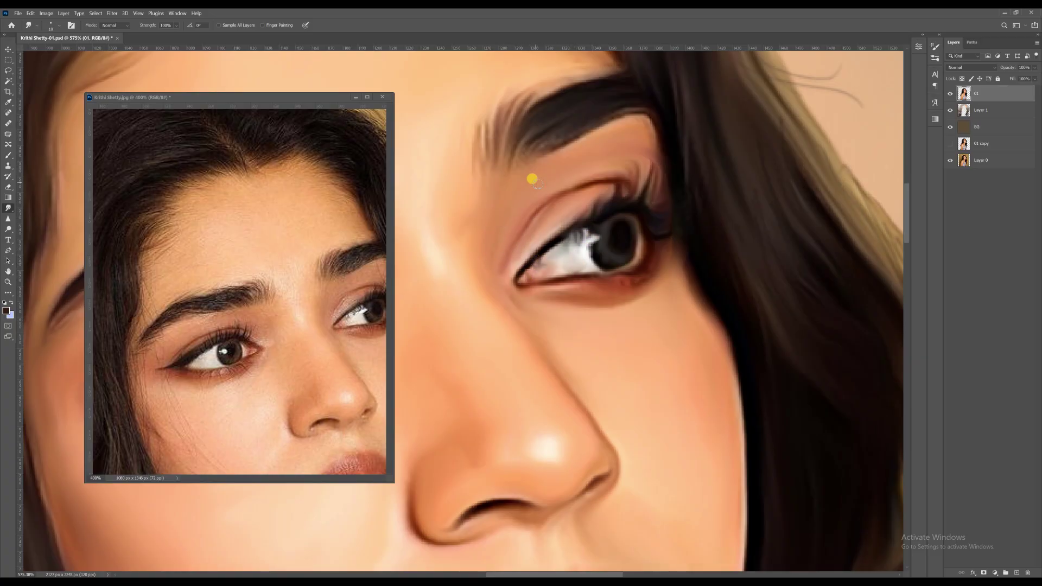
left_click_drag(525, 178, 554, 160)
left_click_drag(325, 303, 274, 268)
left_click(657, 178)
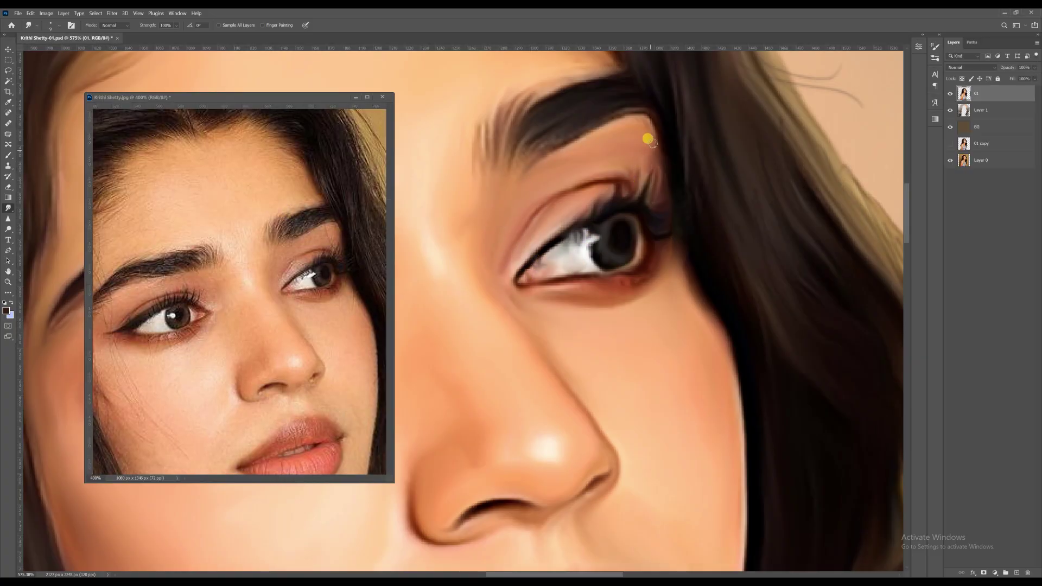
left_click_drag(674, 237, 664, 274)
Smudge the nose tip, nostril and nose edge, and blend the far cheek with a larger brush.
scroll(593, 328, "down", 2)
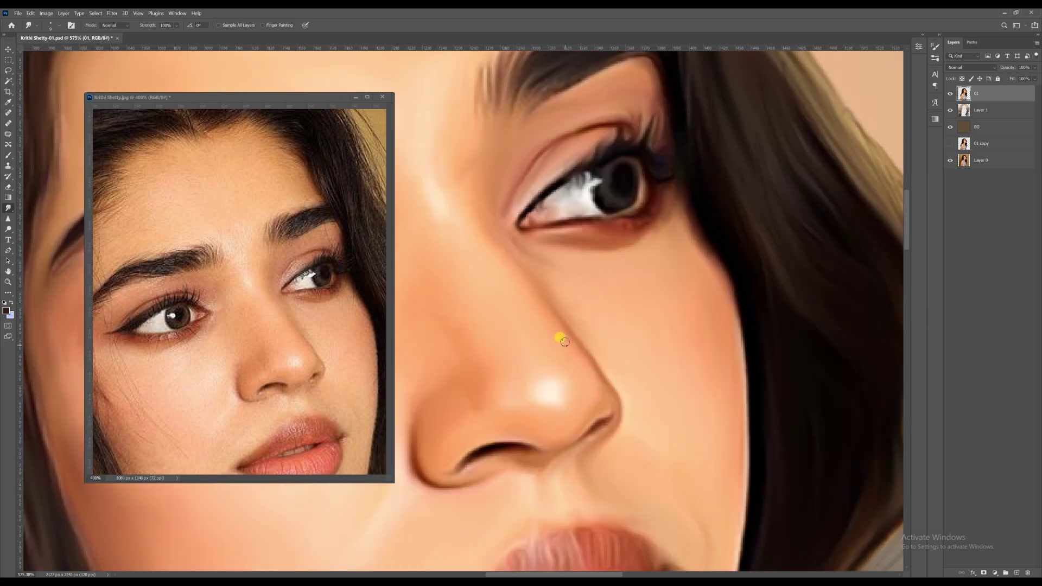
mouse_move(498, 417)
left_mouse_down()
mouse_move(530, 423)
mouse_move(488, 419)
left_mouse_up()
mouse_move(424, 437)
left_mouse_down()
mouse_move(444, 418)
mouse_move(434, 407)
mouse_move(456, 400)
mouse_move(475, 426)
mouse_move(447, 445)
mouse_move(479, 429)
mouse_move(439, 461)
left_mouse_up()
mouse_move(588, 411)
left_mouse_down()
mouse_move(568, 376)
mouse_move(523, 400)
mouse_move(535, 367)
mouse_move(525, 354)
mouse_move(589, 352)
left_mouse_up()
key("bracketright")
key("bracketright")
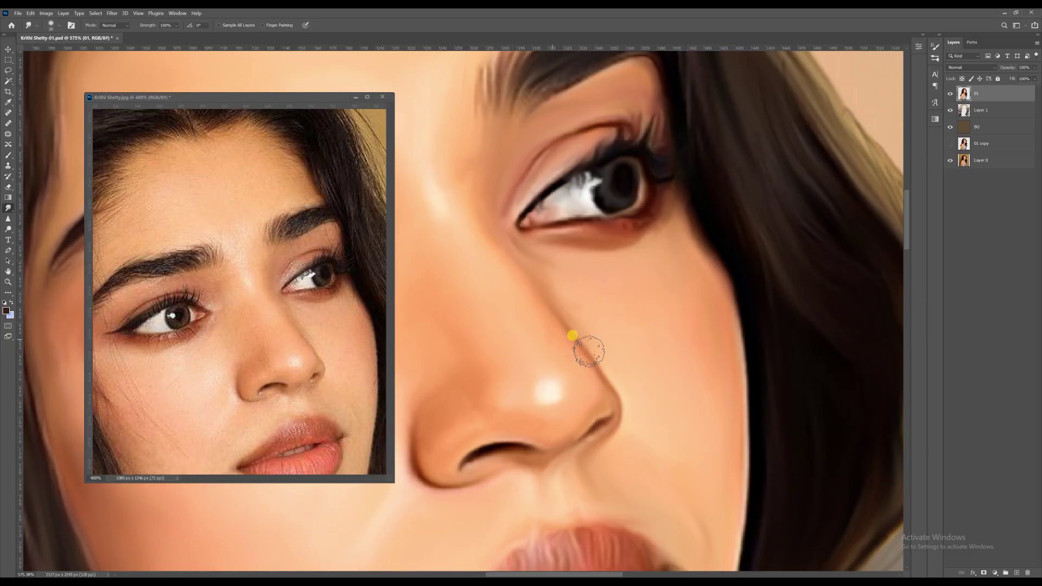
left_click_drag(689, 277, 722, 367)
Reduce the brush and smudge the outer corner and lid edge of the far eye.
key("bracketleft")
key("bracketleft")
key("bracketleft")
key("bracketleft")
key("bracketleft")
key("bracketleft")
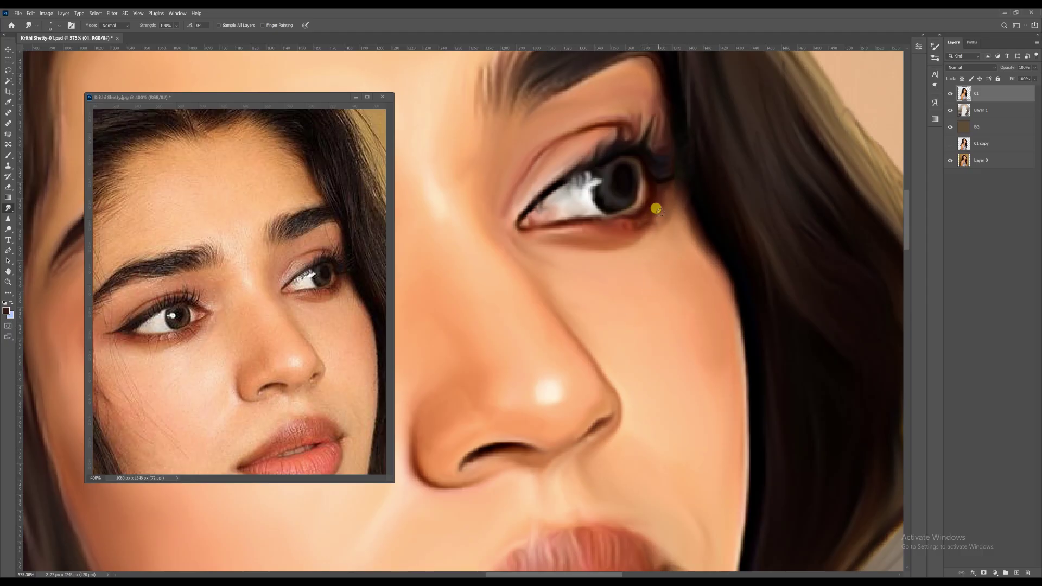
mouse_move(656, 208)
left_mouse_down()
mouse_move(641, 110)
mouse_move(657, 112)
mouse_move(665, 134)
mouse_move(652, 96)
mouse_move(602, 95)
left_mouse_up()
Blend the far eye's upper eyelid and crease with a slightly larger smudge brush.
key("bracketright")
key("bracketright")
key("bracketright")
key("bracketright")
mouse_move(547, 153)
left_mouse_down()
mouse_move(519, 153)
mouse_move(512, 166)
mouse_move(562, 113)
mouse_move(509, 150)
mouse_move(499, 187)
mouse_move(570, 112)
mouse_move(601, 91)
left_mouse_up()
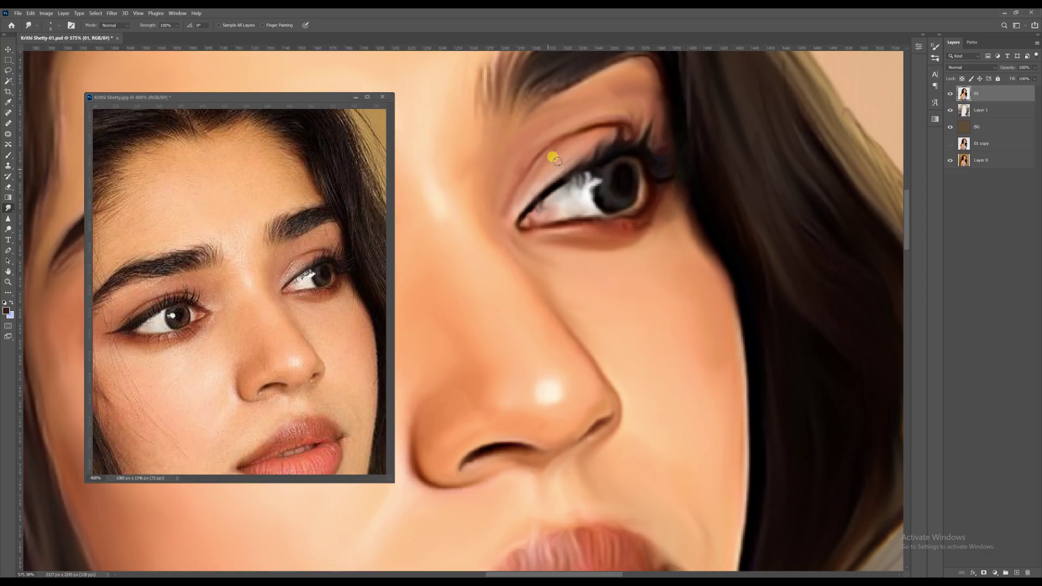
left_click_drag(557, 161, 585, 202)
Smooth the skin beside the nostril, above the upper lip and on the far cheek, enlarging the brush gradually.
scroll(652, 228, "down", 3)
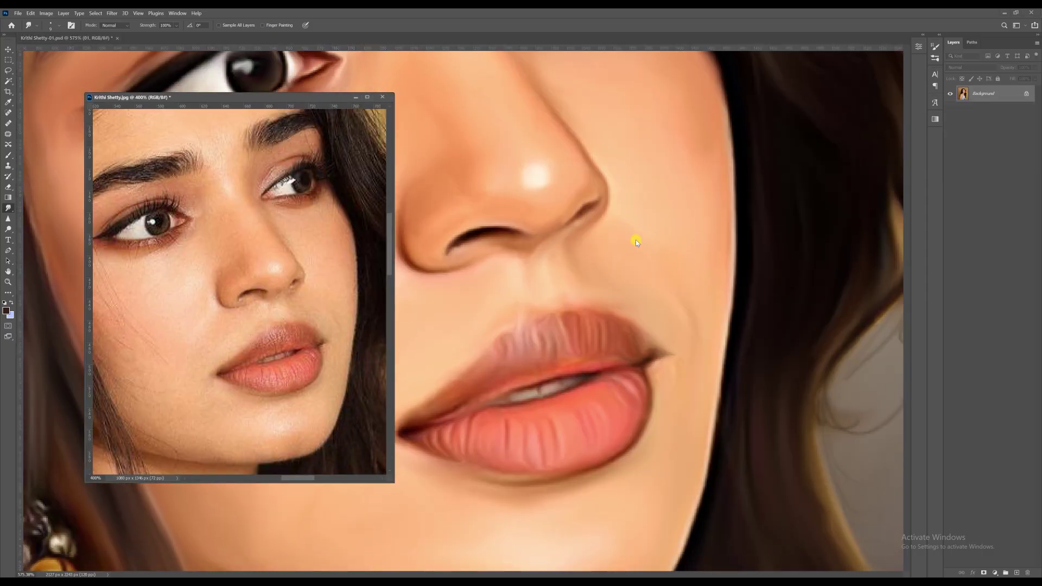
mouse_move(600, 198)
left_mouse_down()
mouse_move(574, 174)
mouse_move(595, 185)
left_mouse_up()
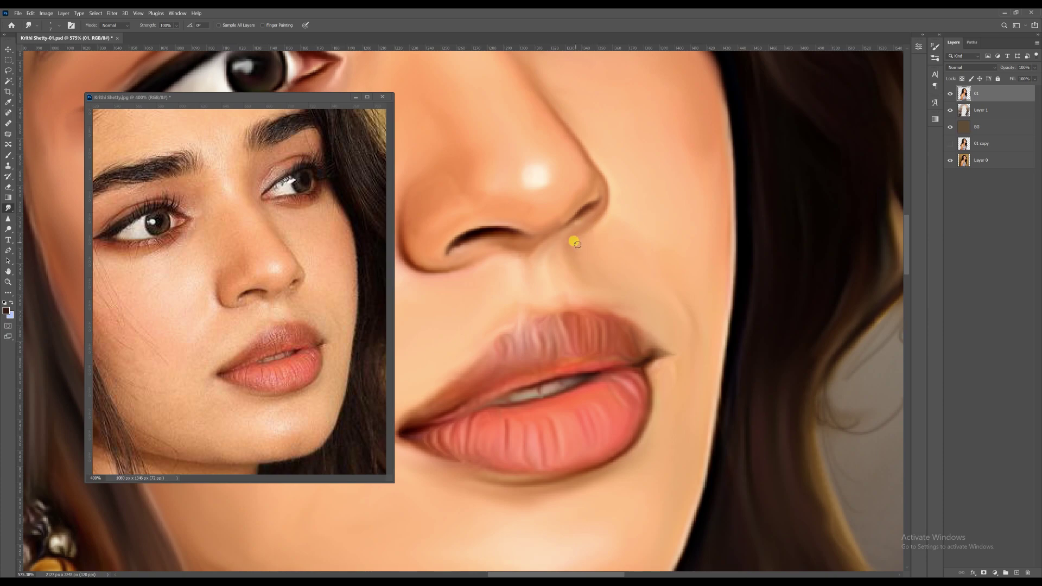
key("bracketright")
key("bracketright")
key("bracketright")
left_click_drag(589, 251, 596, 227)
key("bracketright")
mouse_move(676, 268)
left_mouse_down()
mouse_move(708, 246)
mouse_move(706, 161)
left_mouse_up()
Smudge the edges and inner line of both lips with a reduced brush and save the document.
key("bracketright")
key("bracketleft")
key("bracketleft")
key("bracketleft")
key("bracketleft")
left_click_drag(456, 402, 485, 374)
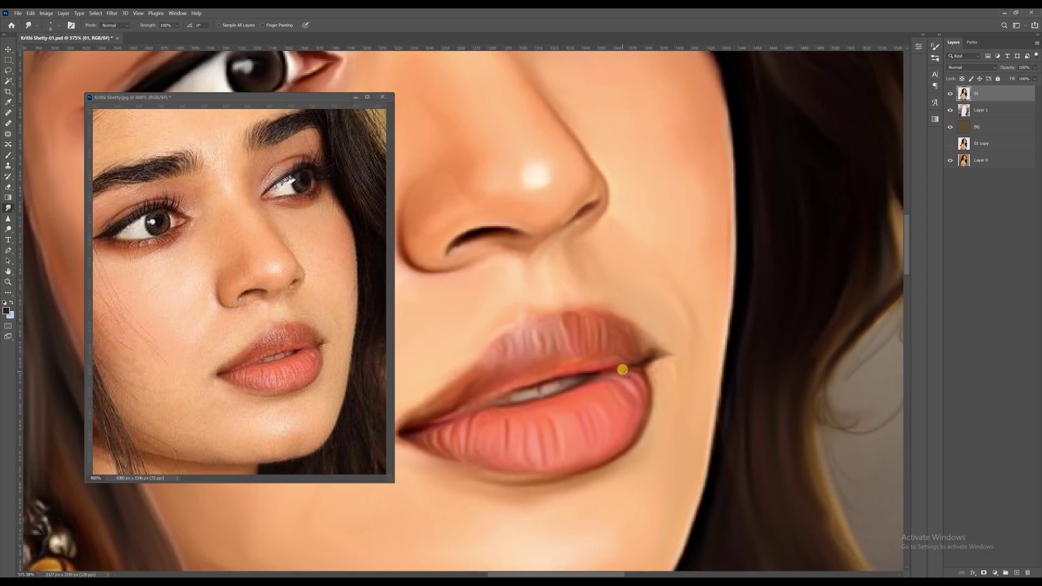
mouse_move(623, 370)
left_mouse_down()
mouse_move(494, 397)
mouse_move(418, 419)
left_mouse_up()
mouse_move(505, 465)
left_mouse_down()
mouse_move(554, 463)
mouse_move(631, 434)
mouse_move(606, 399)
left_mouse_up()
scroll(622, 313, "down", 10)
key("ctrl+s")
Reposition the reference photo and smooth the near jawline and chin with an enlarged smudge brush.
left_click(219, 279)
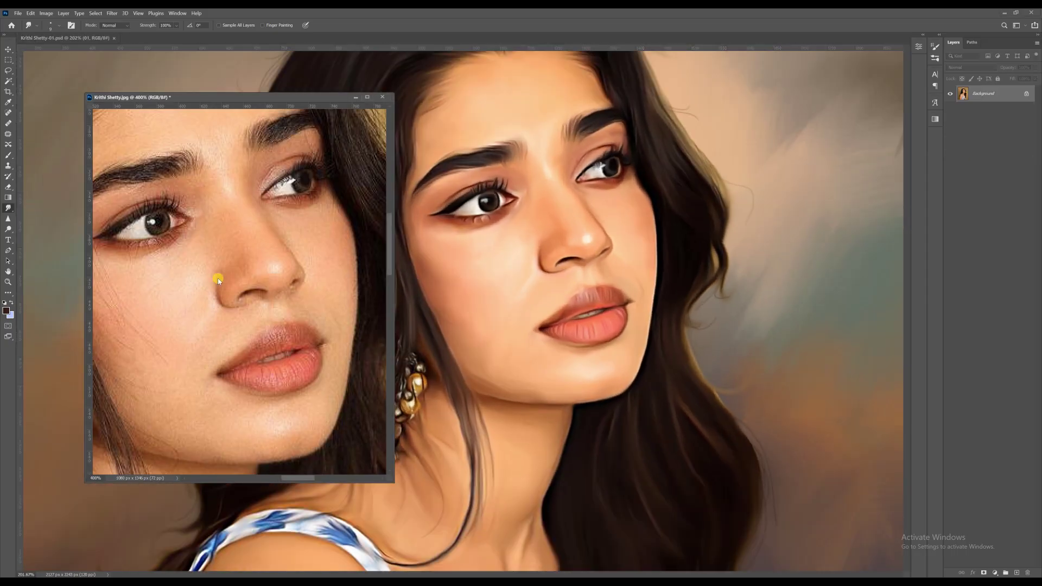
left_click_drag(219, 279, 244, 255)
left_click_drag(444, 249, 465, 237)
key("bracketright")
key("bracketright")
key("bracketright")
key("bracketright")
key("bracketright")
key("bracketright")
key("bracketright")
key("bracketright")
key("bracketright")
left_click_drag(508, 366, 562, 381)
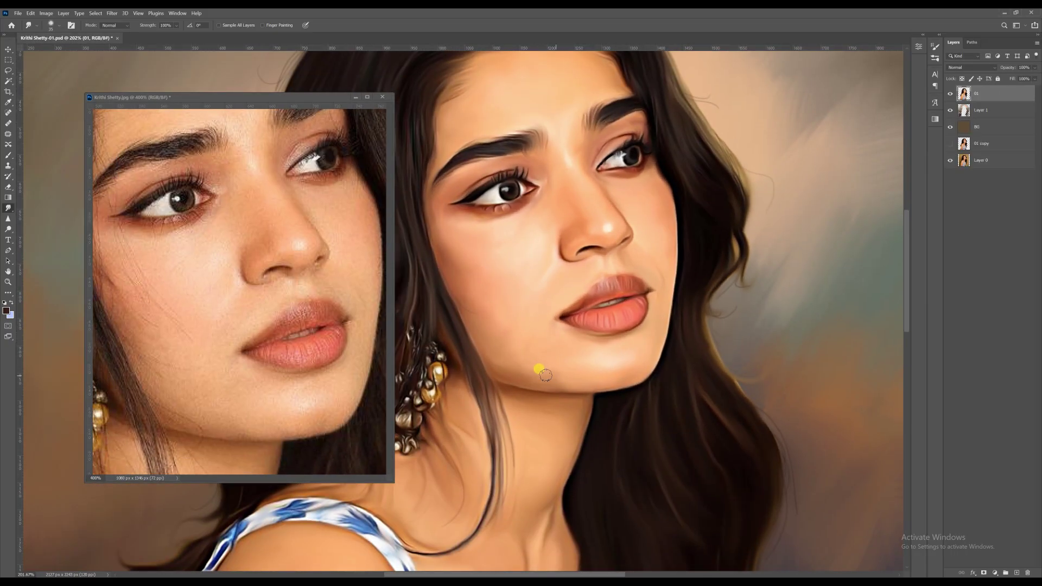
Adjust the smudge brush size and blend the near cheek from below the eye toward the jaw.
key("bracketleft")
key("bracketleft")
key("bracketleft")
key("bracketleft")
key("bracketleft")
key("bracketright")
key("bracketright")
key("bracketright")
key("bracketright")
key("bracketright")
left_click_drag(463, 304, 483, 320)
key("bracketleft")
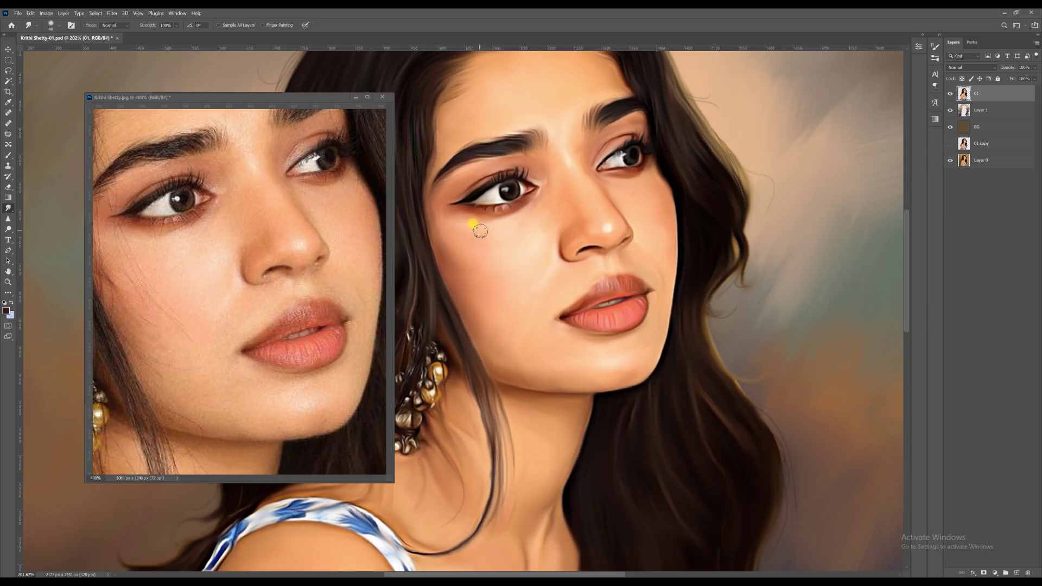
scroll(481, 232, "down", 8)
scroll(563, 234, "up", 13)
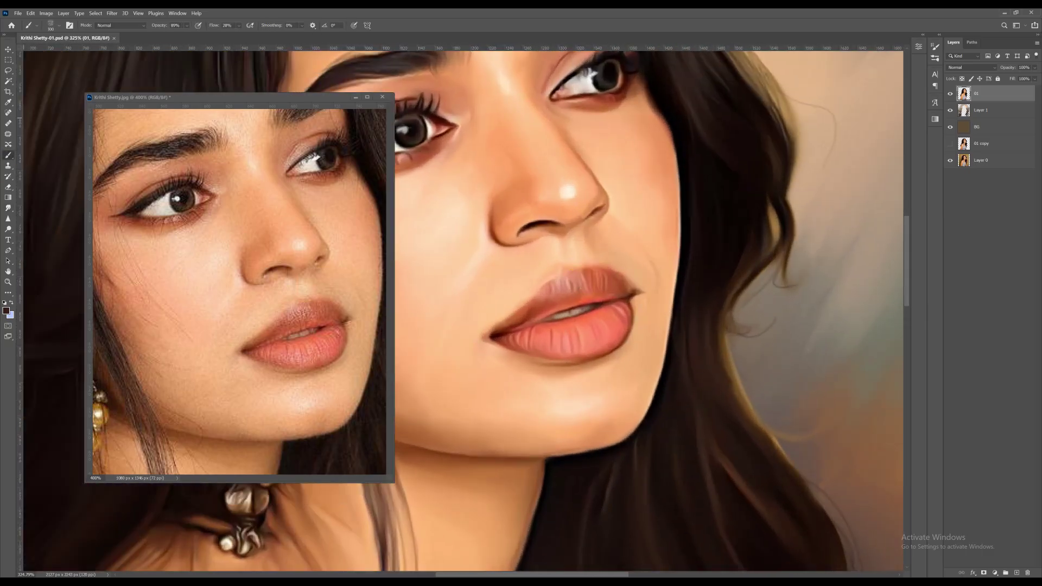
Paint dark tones along the mouth opening and between the teeth with sampled colours and a greatly reduced brush.
left_click(935, 58)
left_click(801, 115)
scroll(559, 320, "up", 6)
key("bracketleft")
key("bracketleft")
key("bracketleft")
key("bracketleft")
key("bracketleft")
key("bracketleft")
key("bracketleft")
key("bracketleft")
key("bracketleft")
key("bracketleft")
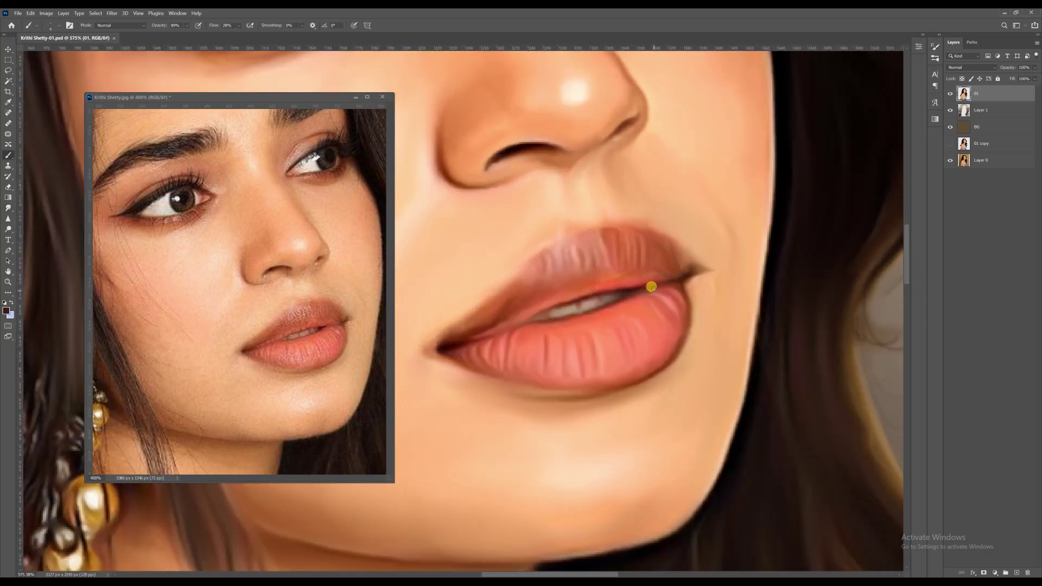
left_click(542, 304, "alt")
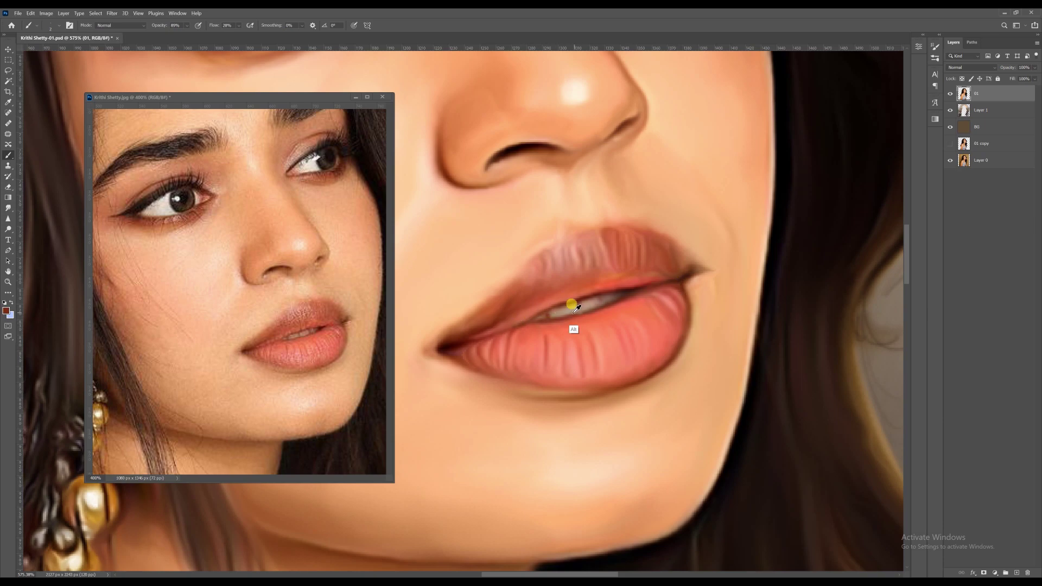
left_click(574, 305, "alt")
left_click(579, 306)
left_click(625, 287, "alt")
left_click_drag(604, 294, 603, 298)
left_click(607, 293, "alt")
left_click(577, 310)
Paint thin pale highlight streaks on the centre of the upper lip with sampled light colours.
left_click(589, 239, "alt")
left_click(592, 242)
left_click(581, 108, "alt")
left_click(571, 245)
Paint short vertical pale highlight streaks across the lower lip from its centre toward the far corner.
left_click(598, 350)
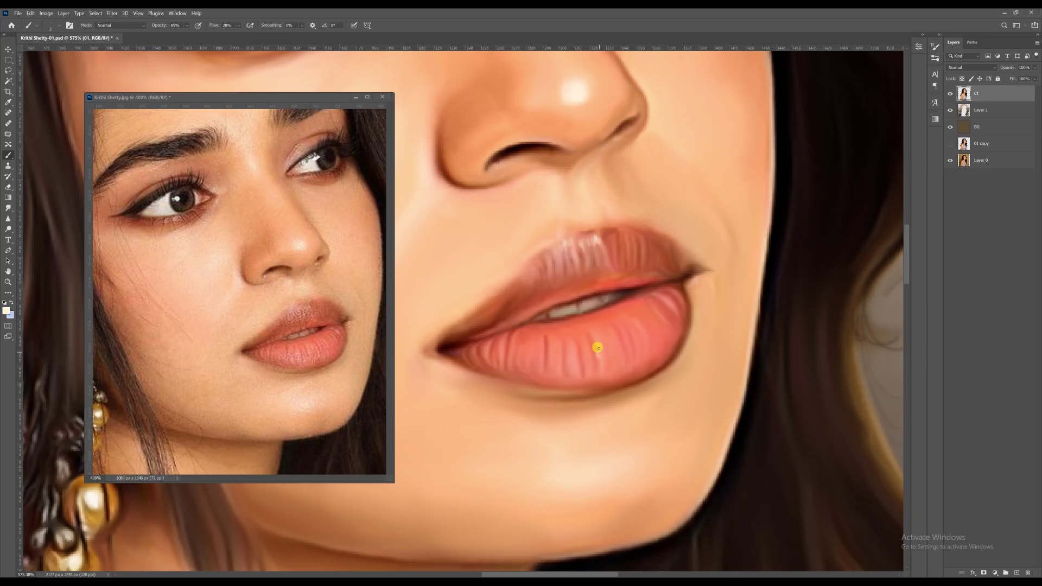
left_click(583, 353)
left_click(569, 350)
left_click_drag(612, 340, 614, 348)
left_click_drag(625, 336, 627, 343)
left_click_drag(635, 334, 637, 342)
left_click_drag(651, 327, 652, 335)
left_click_drag(659, 323, 621, 327)
Darken the upper lip's fine creases with a sampled dark red and soften the lip highlights with the Smudge tool.
left_click(634, 310, "alt")
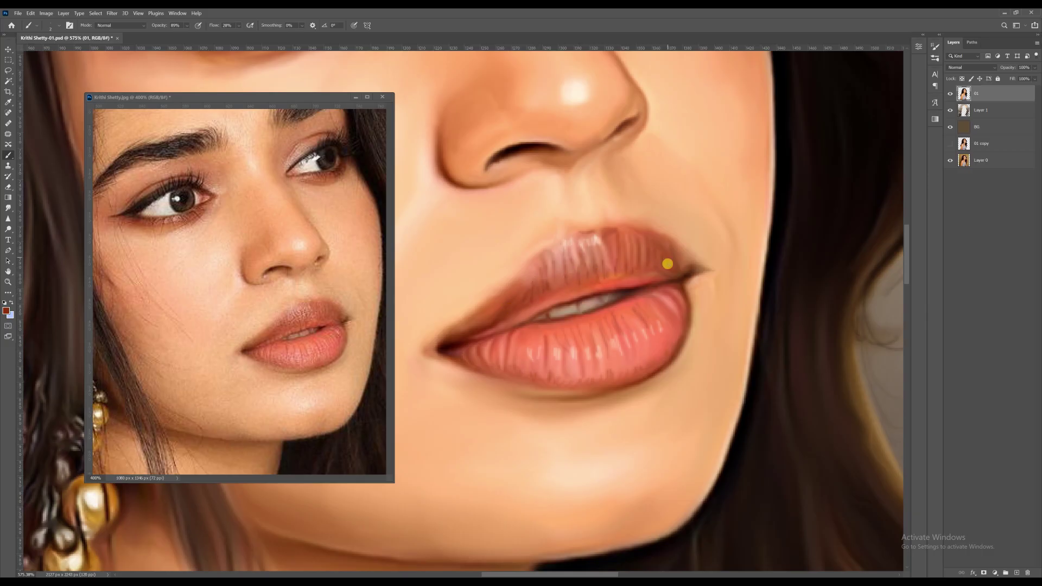
left_click(7, 209)
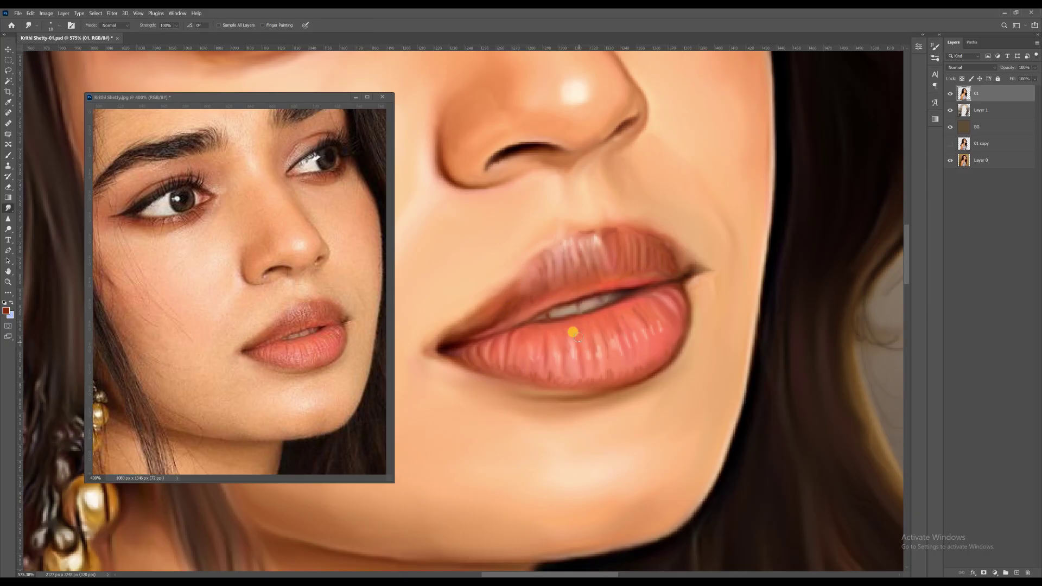
key("bracketright")
key("bracketleft")
scroll(584, 270, "down", 2)
scroll(584, 274, "up", 3)
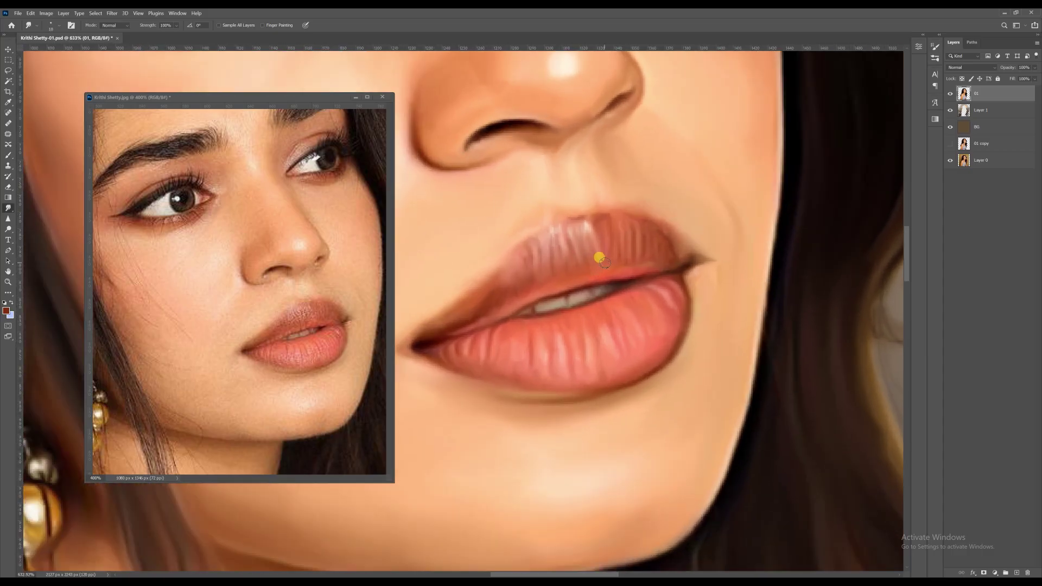
Paint small dark red creases along the upper lip's inner edge and blend them with the Smudge tool.
key("b")
left_click(582, 285, "alt")
left_click_drag(583, 282, 578, 285)
left_click_drag(568, 287, 564, 289)
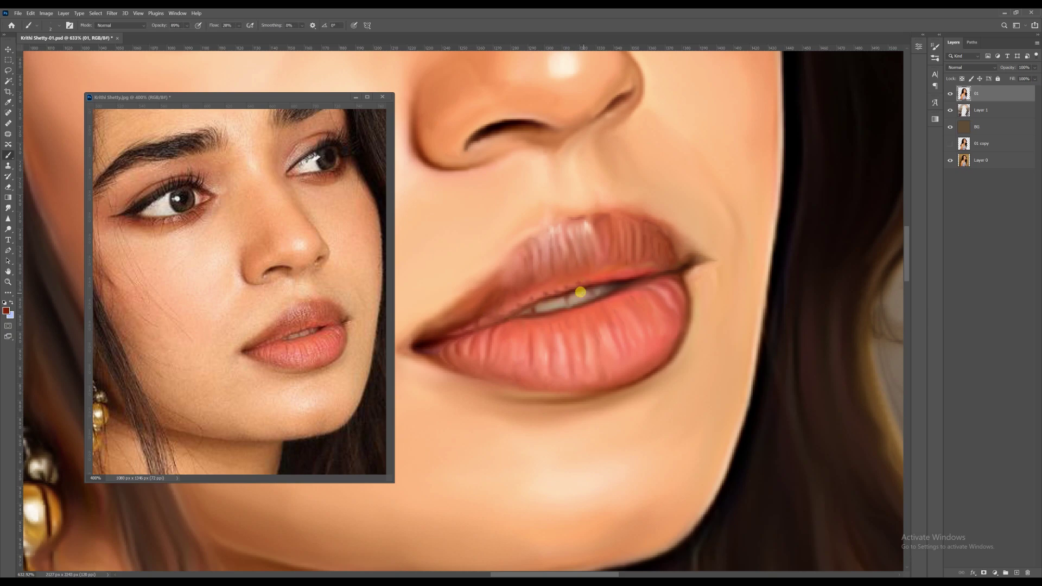
scroll(597, 279, "up", 2)
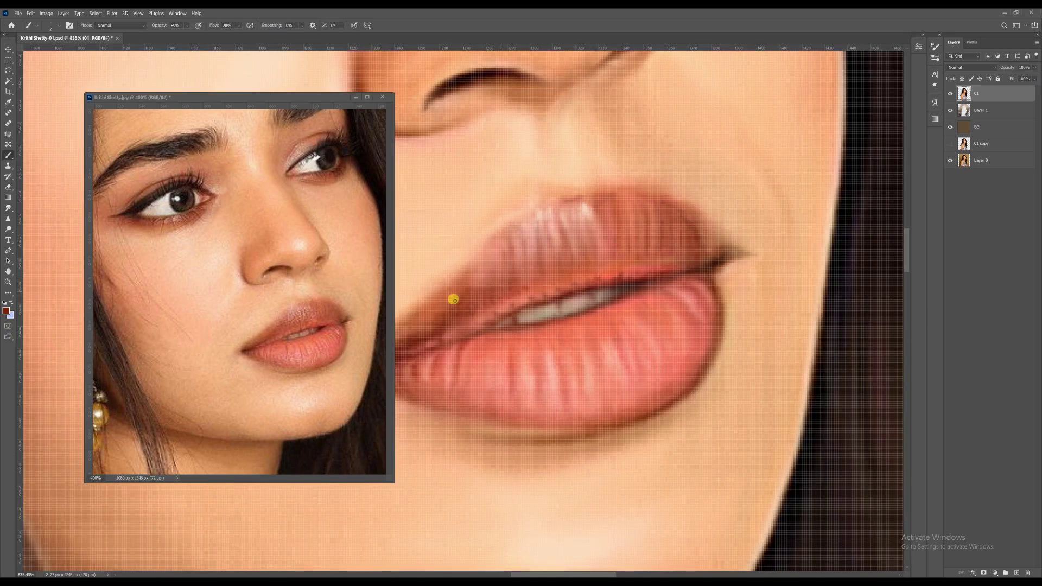
key("r")
scroll(643, 265, "down", 2)
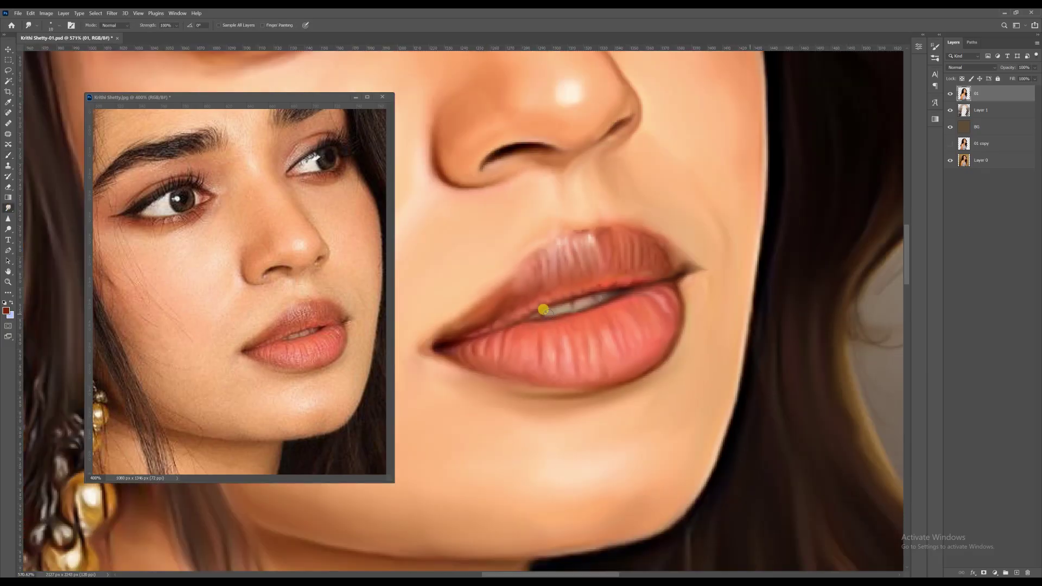
Add salmon and brownish-red strokes to the upper lip's lower edge and near side, using colours sampled from the lips.
key("b")
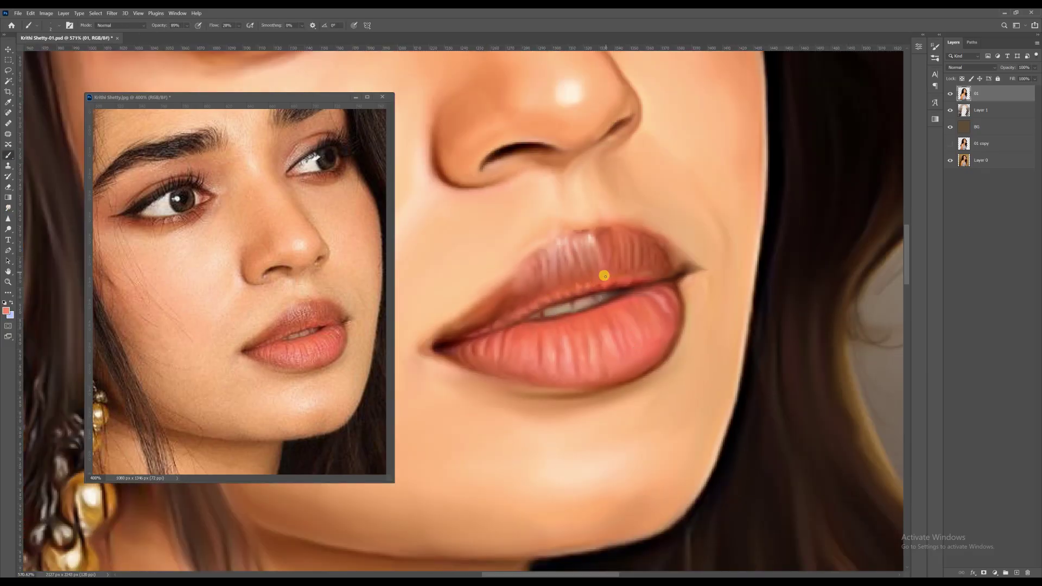
mouse_move(603, 271)
left_mouse_down()
mouse_move(627, 262)
mouse_move(618, 269)
left_mouse_up()
left_click(644, 268, "alt")
left_click_drag(542, 268, 530, 287)
key("r")
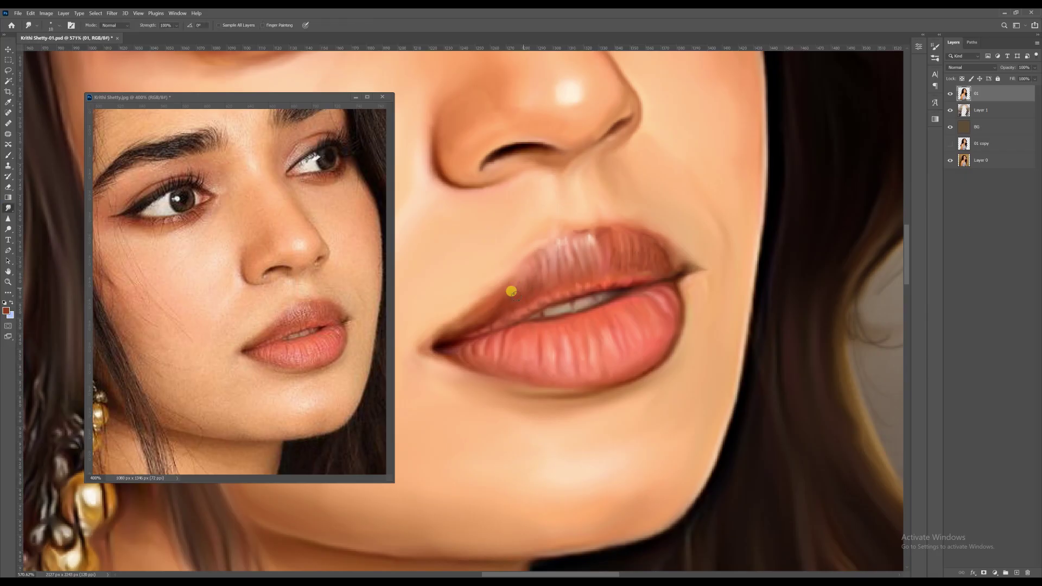
Touch up the lower lip's upper edge with a sampled pink, check the whole portrait and save the document.
scroll(575, 267, "down", 15)
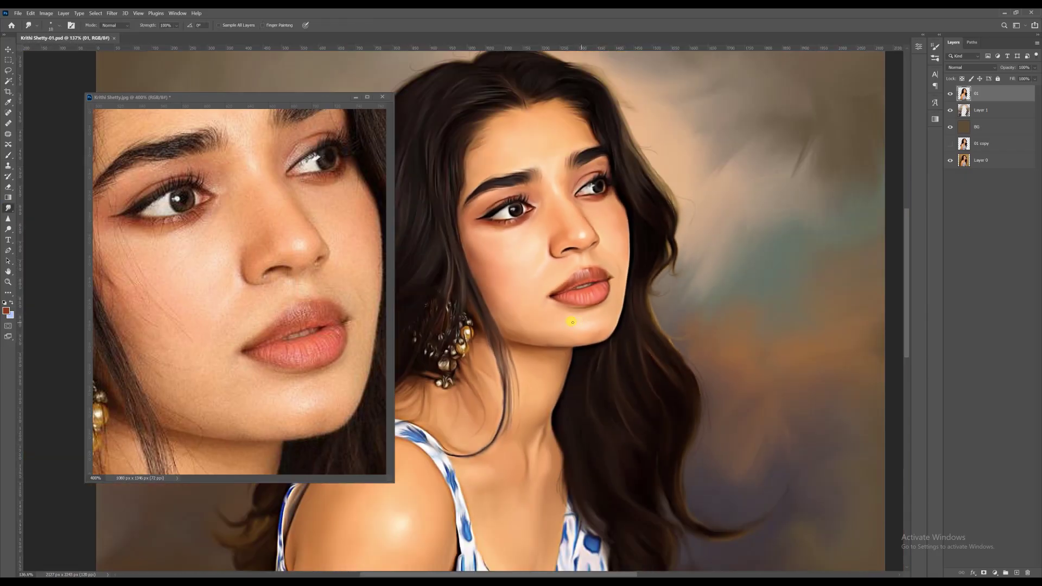
scroll(570, 318, "up", 13)
key("b")
left_click(640, 235, "alt")
left_click(619, 241)
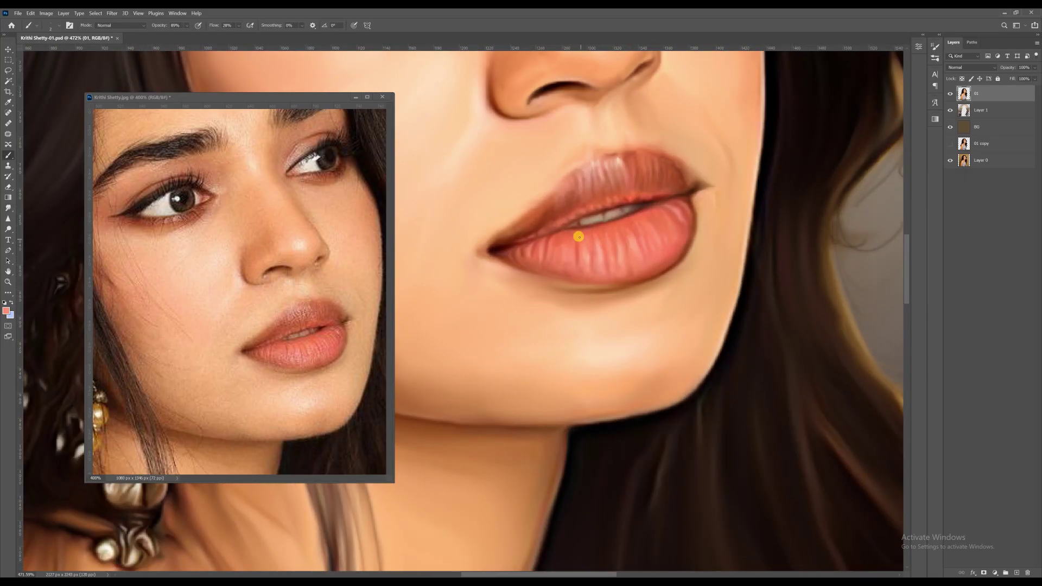
scroll(625, 224, "down", 10)
scroll(510, 463, "up", 6)
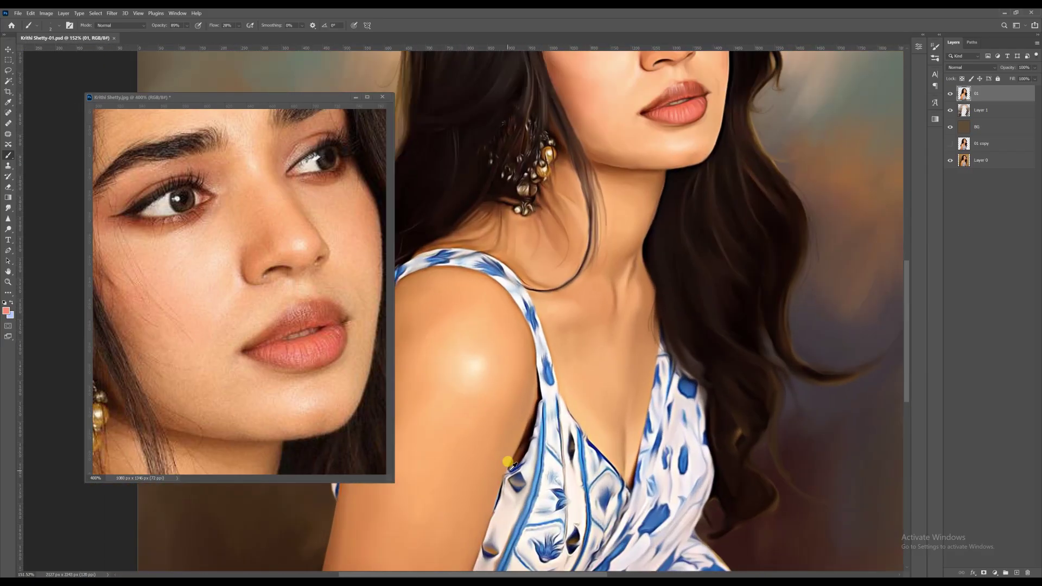
scroll(624, 290, "down", 9)
key("ctrl+s")
Create a new layer above the portrait layer and name it Hair 01.
scroll(575, 174, "up", 6)
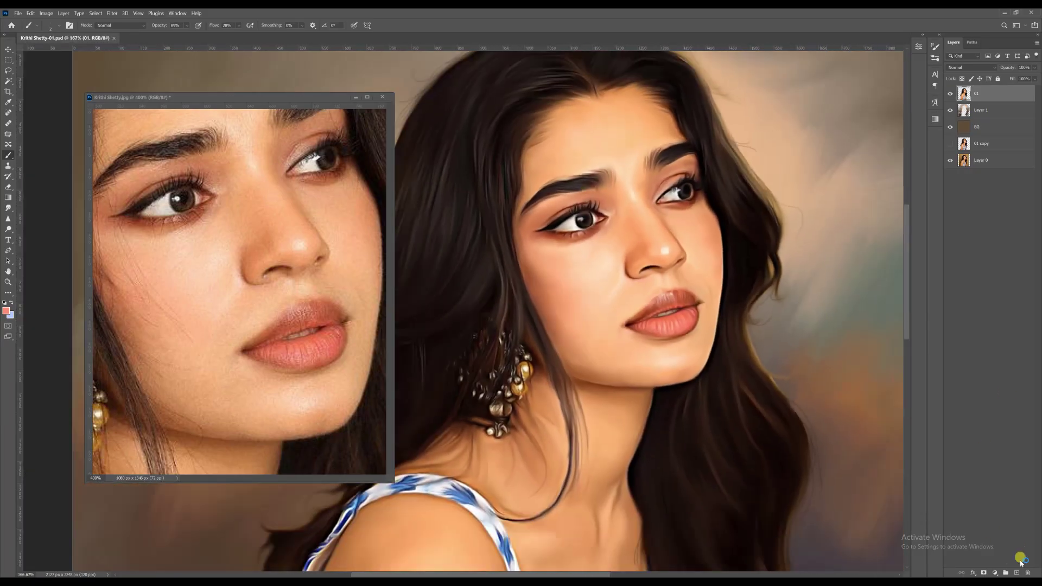
key("ctrl+shift+alt+n")
double_click(980, 94)
type("Hair 01")
key("Return")
scroll(667, 158, "down", 5)
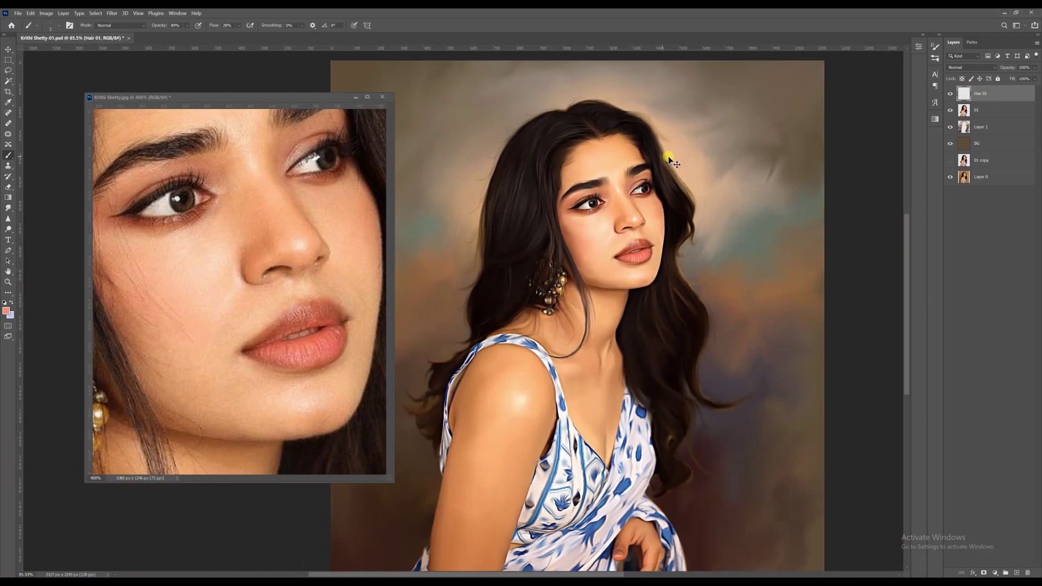
Reframe the reference photo to show the hair and enable Shape Dynamics for the brush.
scroll(659, 167, "up", 3)
scroll(543, 181, "up", 2)
scroll(302, 238, "down", 3)
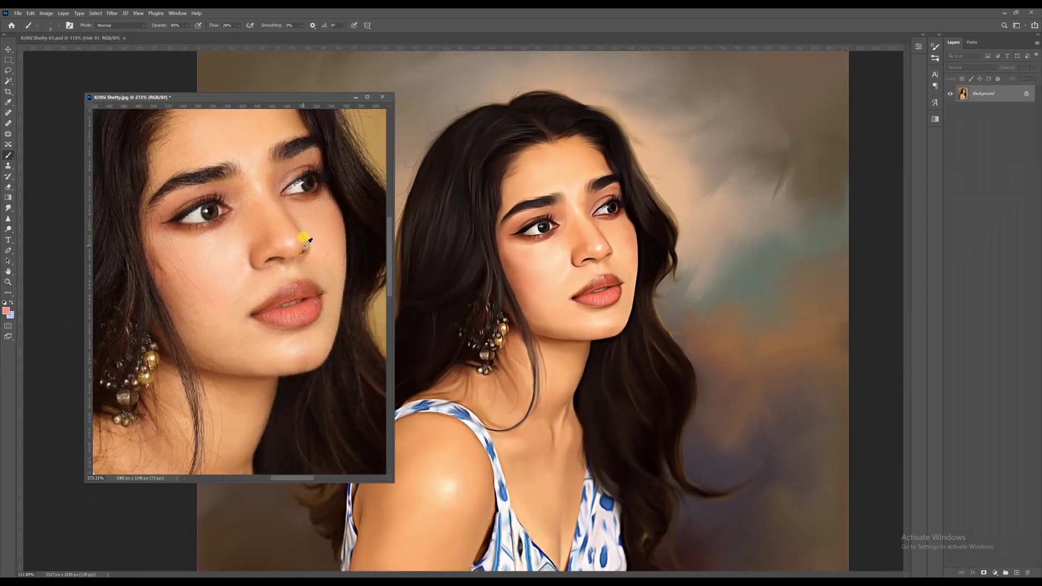
scroll(302, 238, "up", 2)
scroll(510, 151, "up", 4)
scroll(255, 187, "down", 4)
left_click_drag(251, 177, 264, 175)
left_click(934, 58)
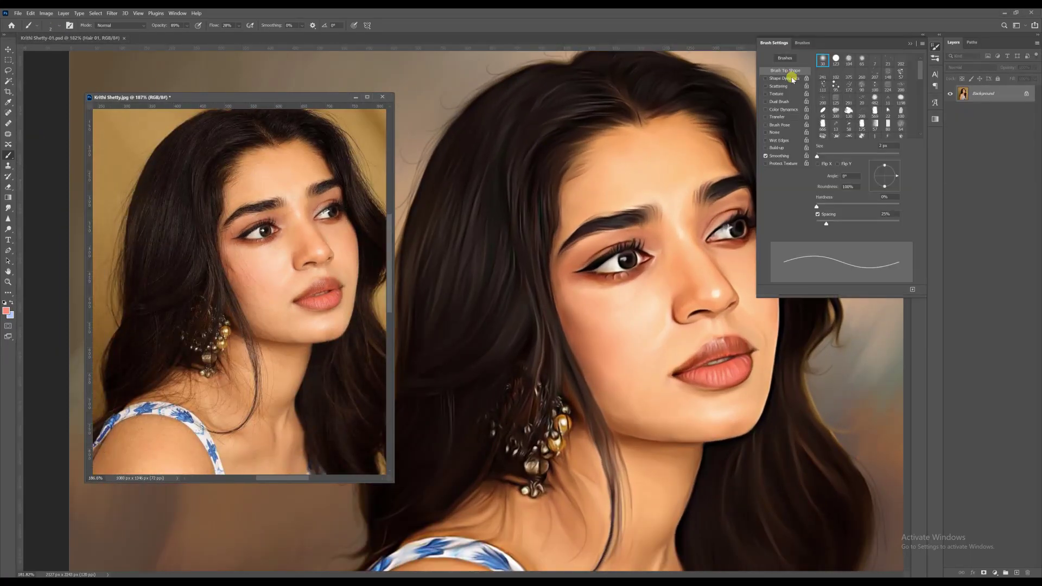
left_click(788, 80)
left_click(934, 58)
scroll(242, 217, "up", 1)
scroll(539, 147, "up", 1)
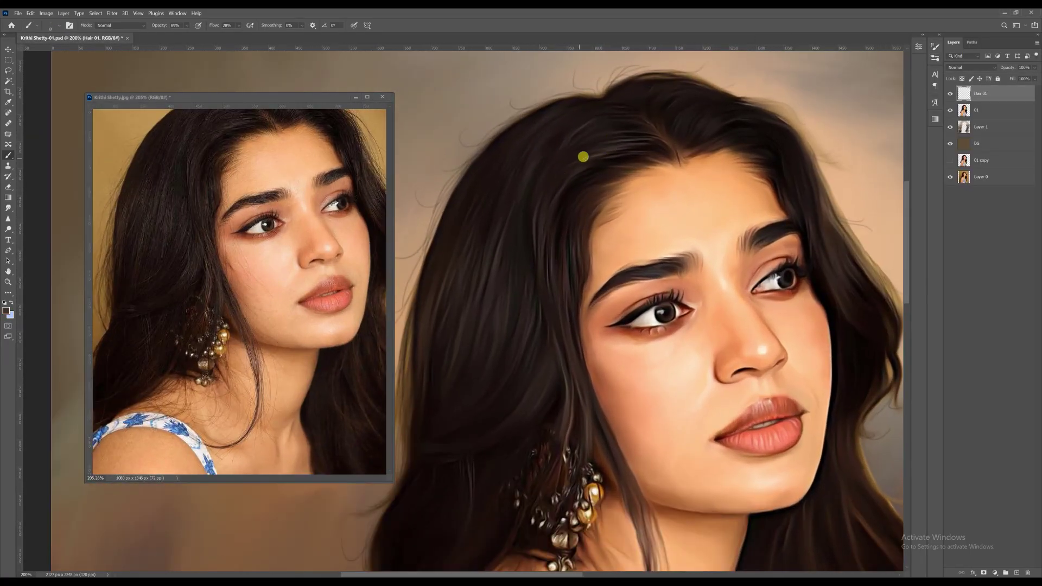
Set the brush opacity to 100%, bring the crown into view in the reference photo and paint fine strands on top of the head.
mouse_move(187, 25)
left_mouse_down()
mouse_move(627, 132)
mouse_move(549, 193)
left_mouse_up()
left_click_drag(255, 190, 223, 269)
left_click(692, 161)
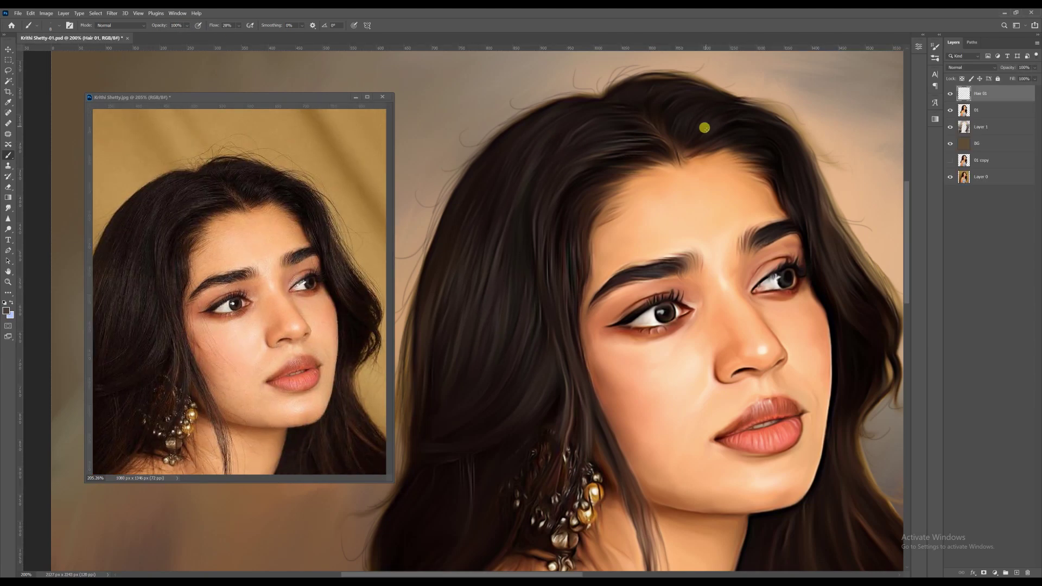
scroll(709, 125, "up", 4)
left_click_drag(710, 124, 668, 188)
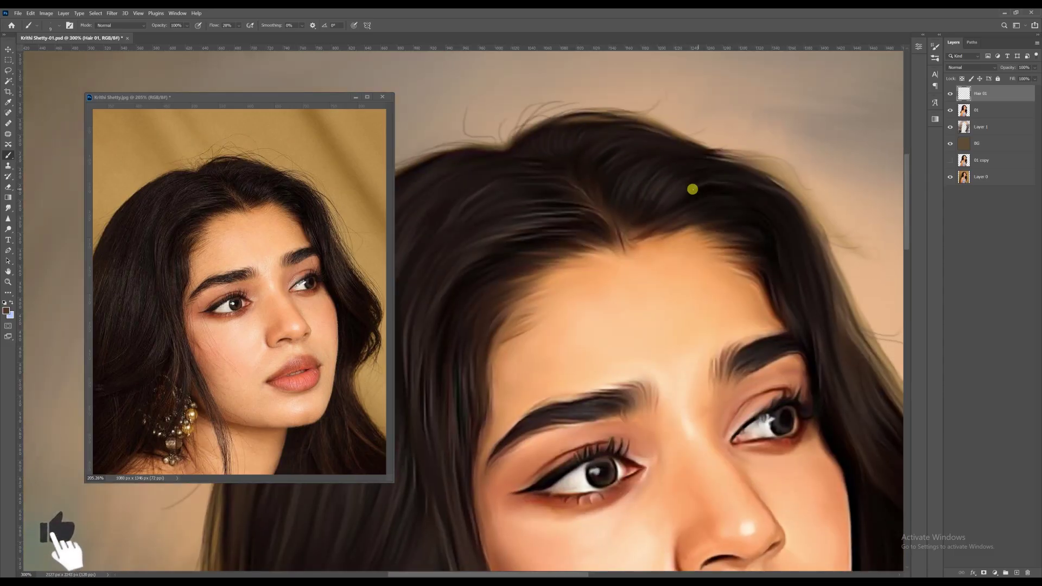
Paint fine dark brown strands through the hair on the far side, from the temple down past the neck.
left_click_drag(814, 325, 742, 226)
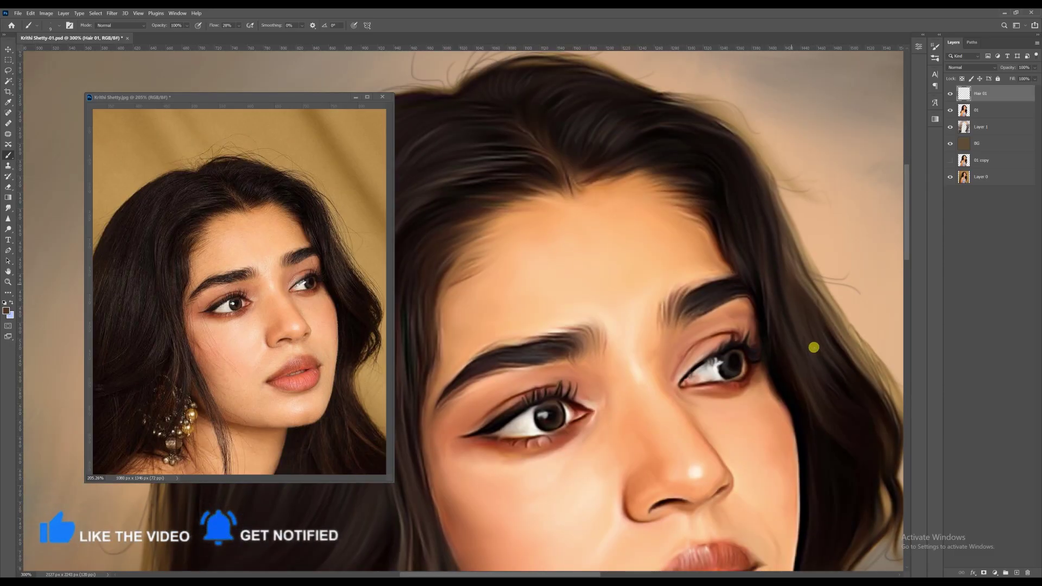
left_click_drag(811, 344, 795, 302)
left_click_drag(819, 426, 770, 284)
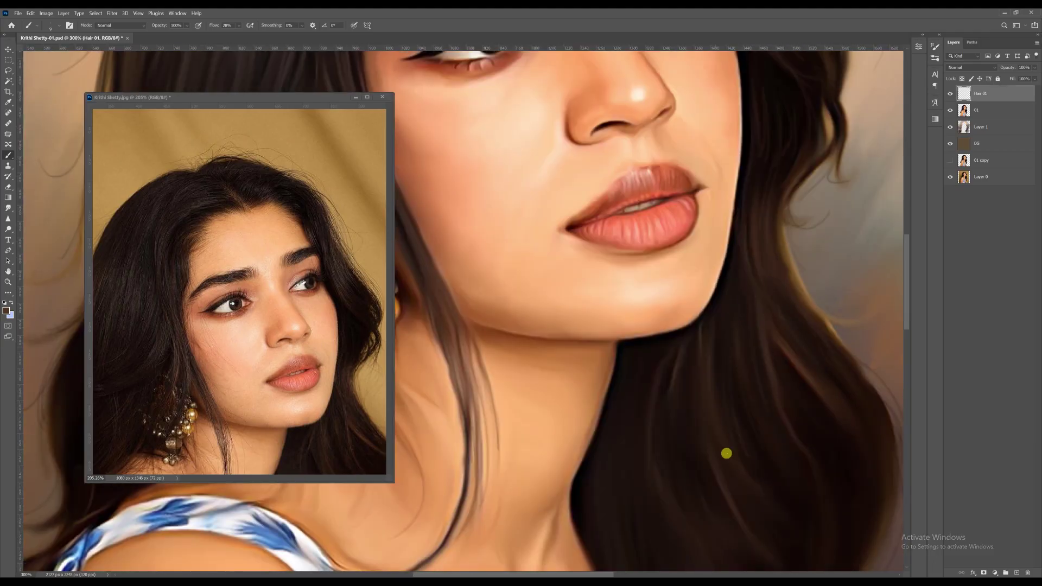
left_click_drag(687, 464, 677, 329)
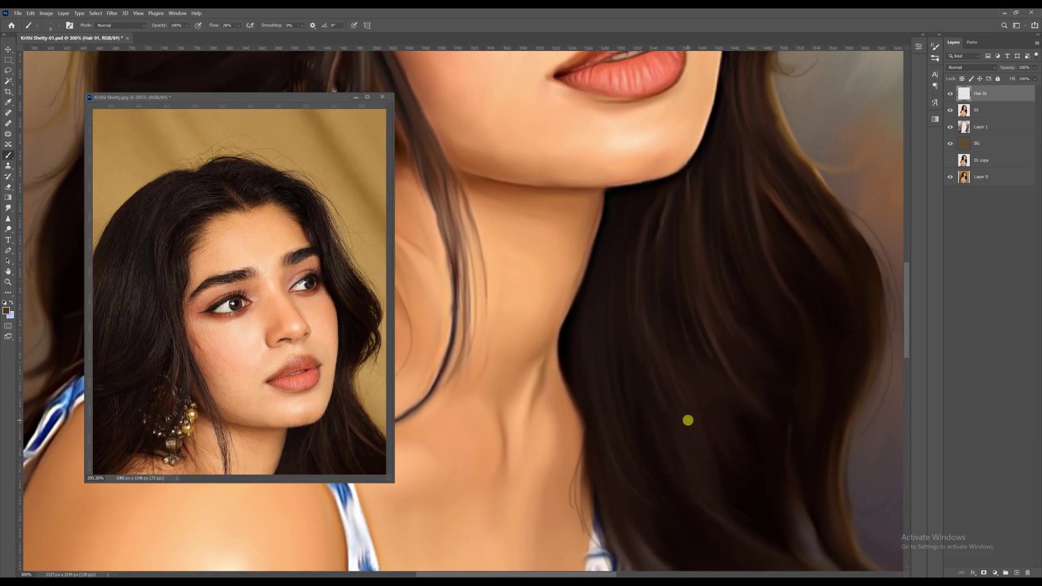
scroll(688, 301, "down", 3)
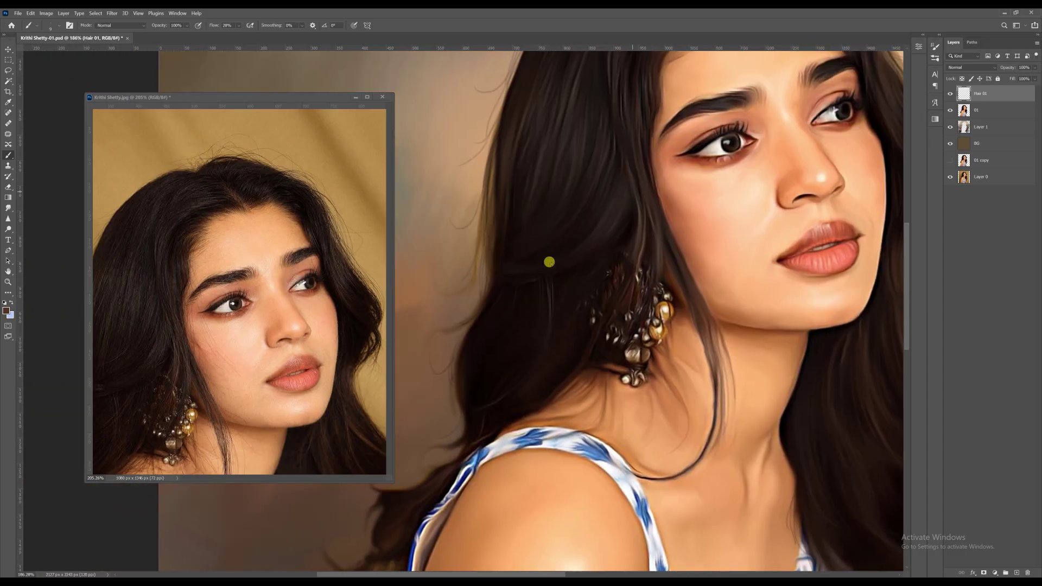
Show the shoulder hair in the reference photo and paint light orange flyaway curls at the hair ends behind the shoulder.
mouse_move(237, 401)
left_mouse_down()
mouse_move(275, 344)
mouse_move(364, 260)
left_mouse_up()
scroll(507, 393, "down", 3)
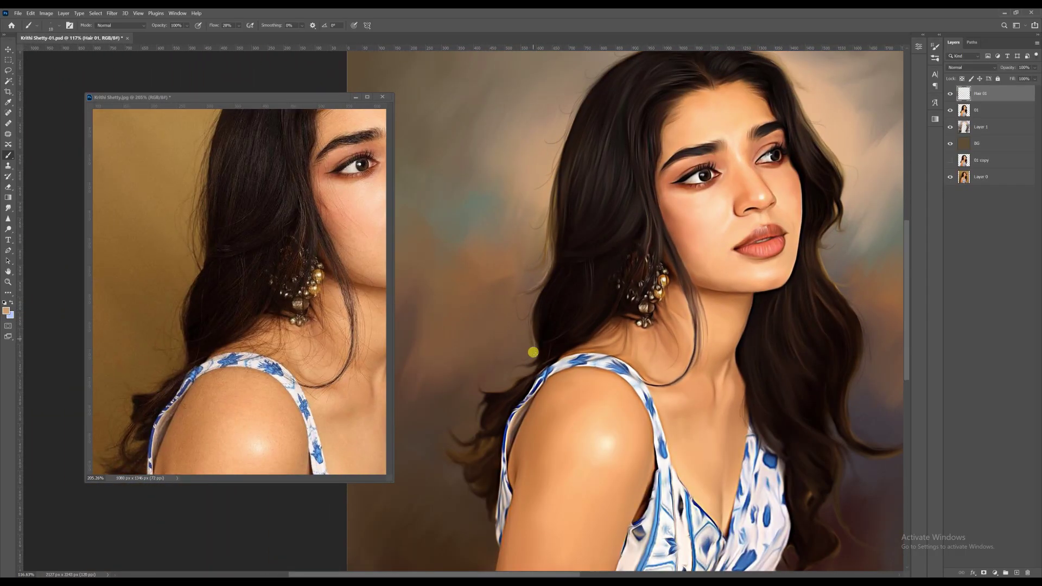
scroll(533, 352, "up", 3)
left_click_drag(576, 405, 626, 366)
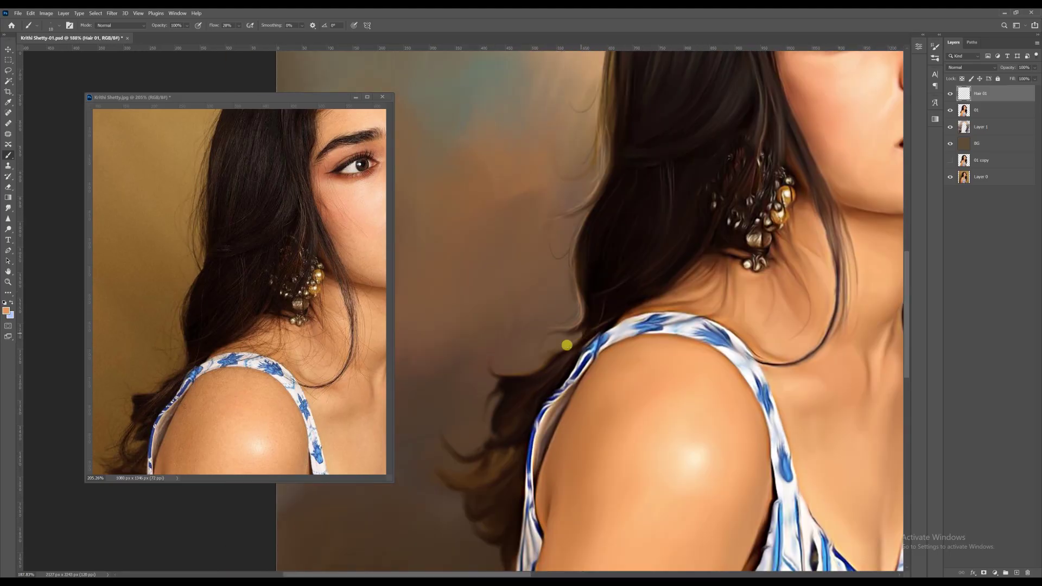
mouse_move(573, 345)
left_mouse_down()
mouse_move(536, 345)
mouse_move(520, 352)
left_mouse_up()
mouse_move(569, 349)
left_mouse_down()
mouse_move(537, 344)
mouse_move(530, 363)
mouse_move(506, 350)
left_mouse_up()
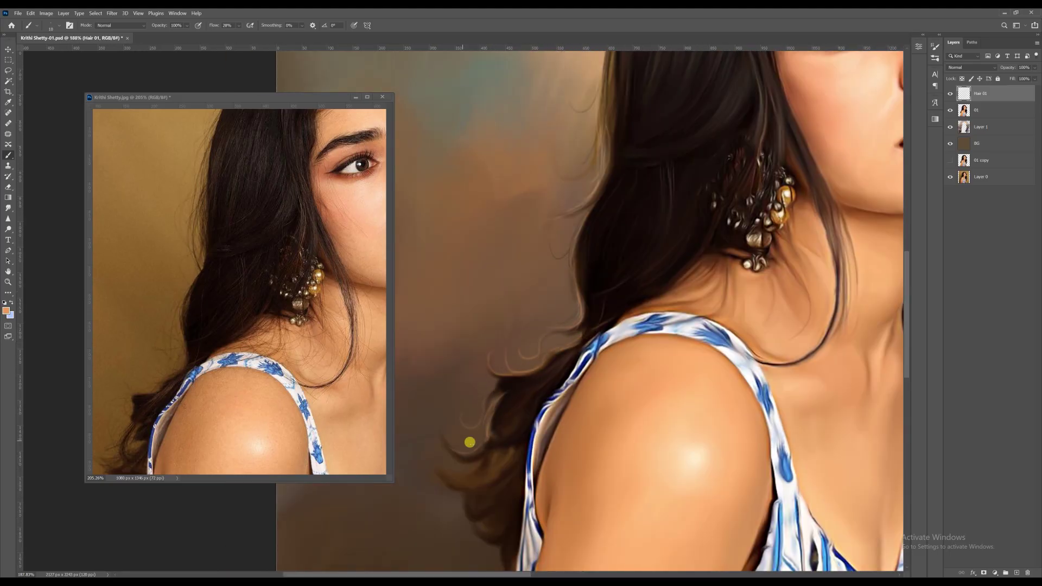
mouse_move(469, 496)
left_mouse_down()
mouse_move(488, 442)
mouse_move(481, 465)
mouse_move(529, 514)
left_mouse_up()
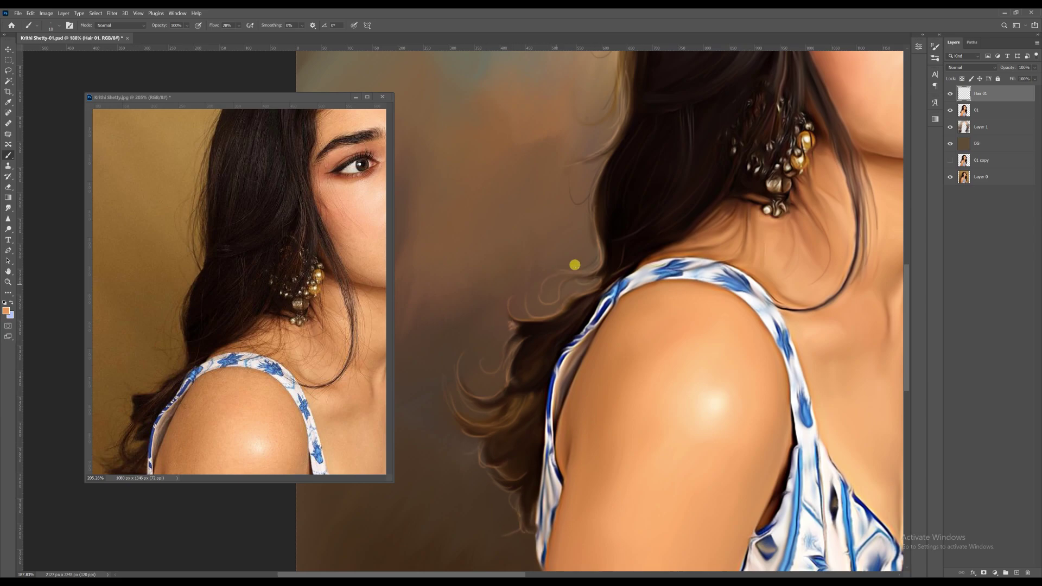
Paint light orange wisps along the outer edge of the hair behind the earring.
scroll(596, 196, "up", 3)
scroll(596, 196, "right", 1)
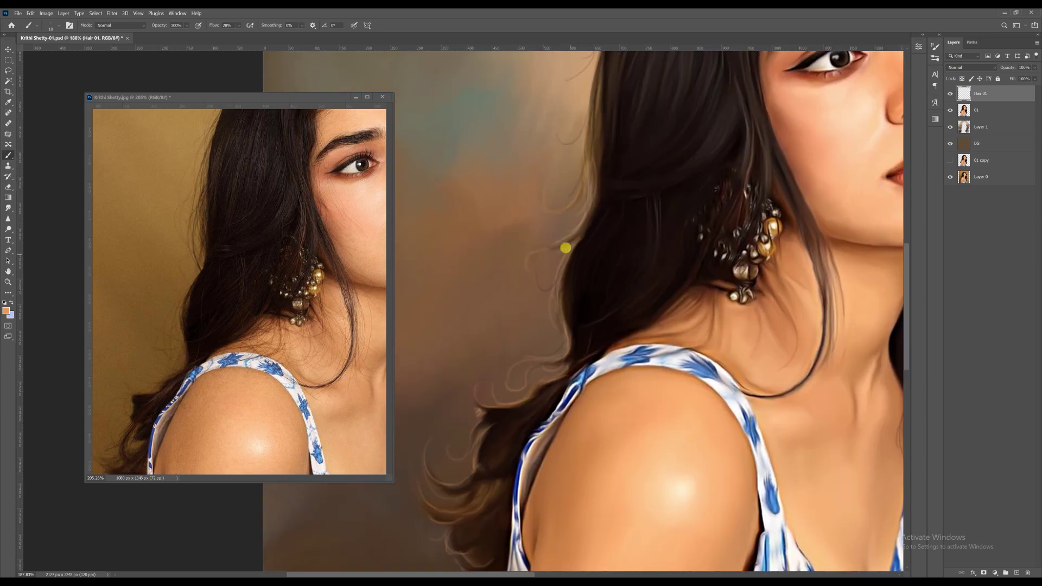
scroll(550, 276, "down", 3)
Choose a paler tan colour and paint flyaway strands along the near-side outline from the crown downward.
scroll(614, 164, "up", 4)
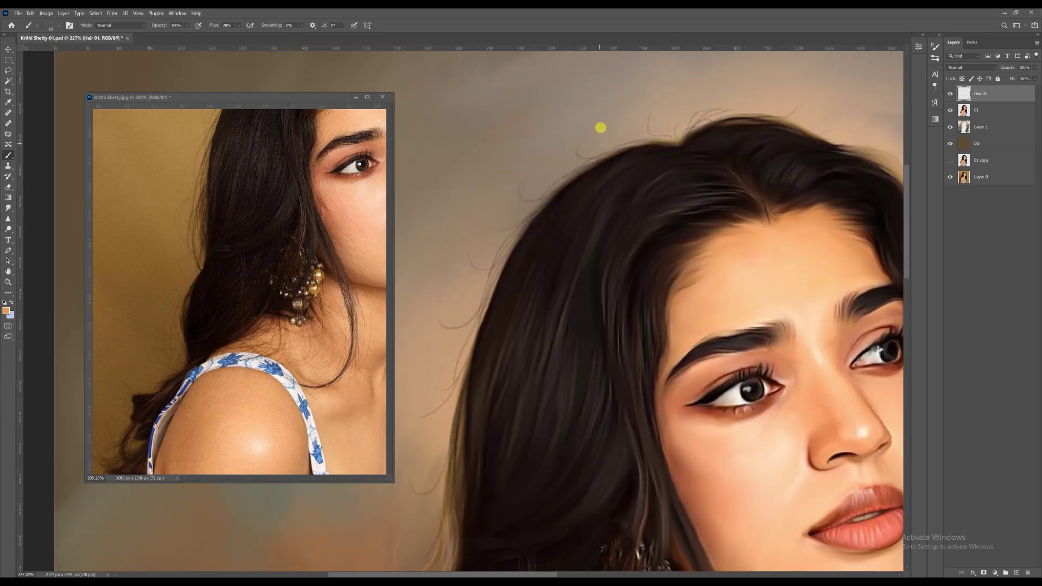
right_click(754, 399, "alt+shift")
scroll(483, 335, "down", 1)
scroll(483, 335, "left", 1)
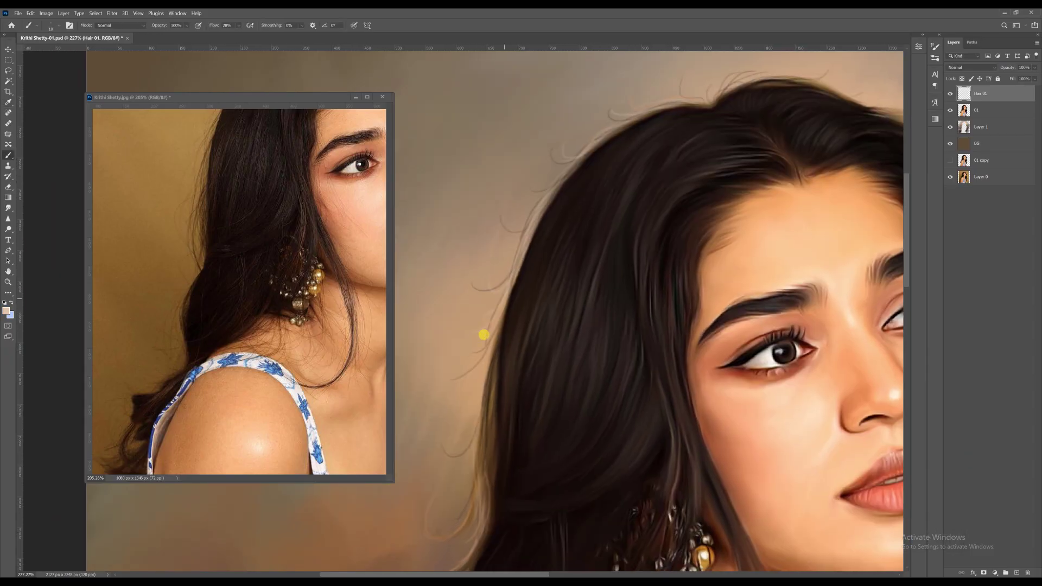
Paint pale tan flyaway strands along the far-side hair outline, from the crown down past the cheek.
scroll(439, 327, "down", 3)
scroll(644, 163, "up", 4)
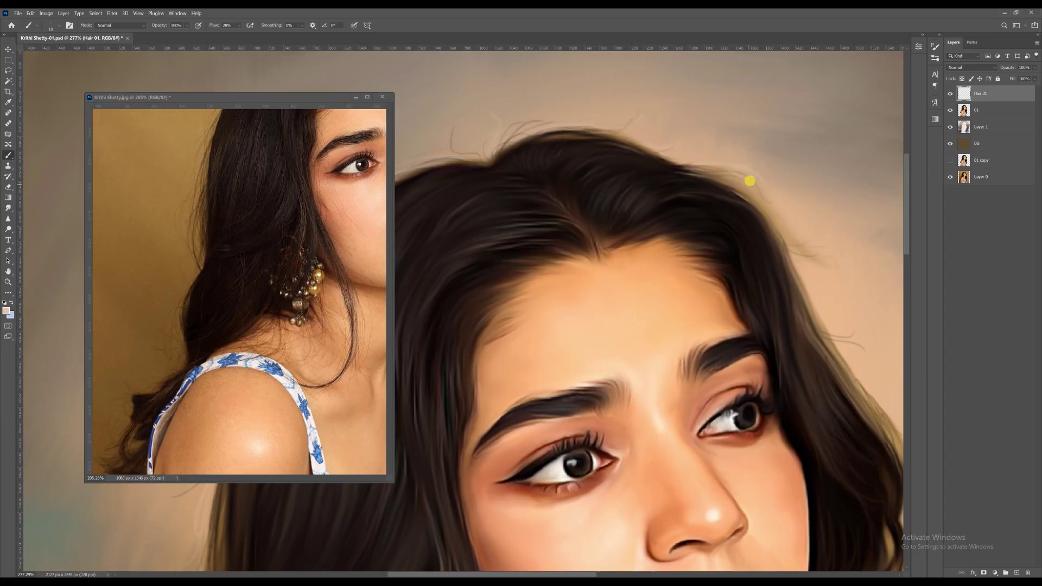
scroll(749, 180, "down", 3)
scroll(658, 244, "up", 3)
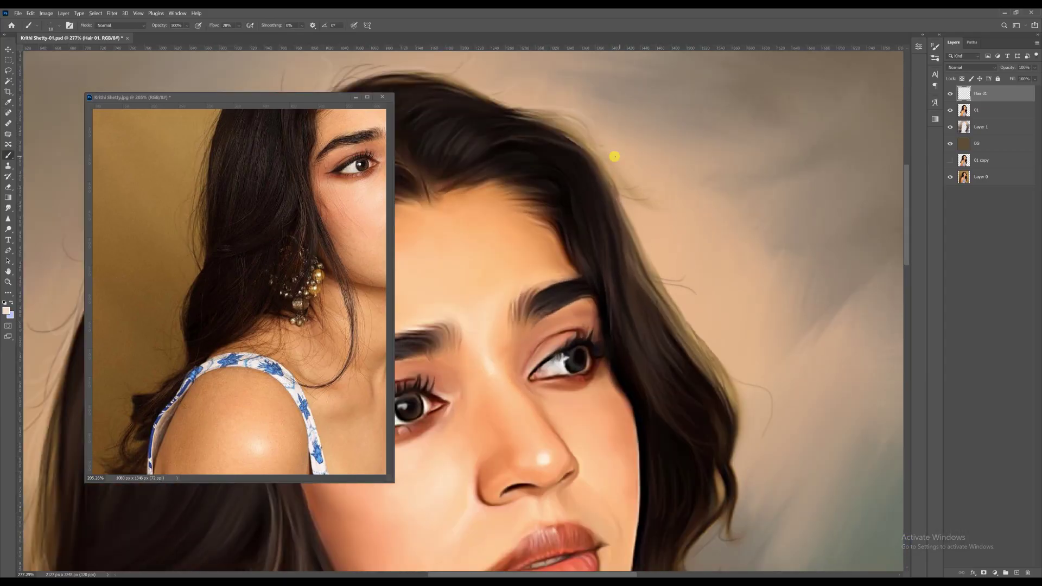
left_click_drag(736, 433, 755, 358)
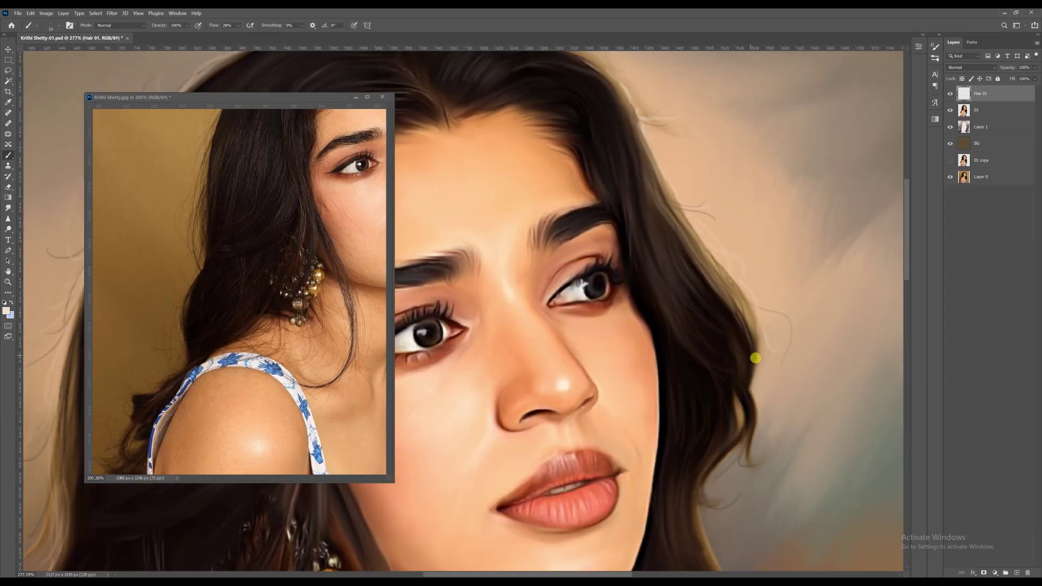
mouse_move(762, 412)
left_mouse_down()
mouse_move(776, 343)
mouse_move(784, 384)
left_mouse_up()
left_click_drag(762, 374, 730, 405)
mouse_move(736, 491)
left_mouse_down()
mouse_move(757, 366)
mouse_move(820, 384)
left_mouse_up()
mouse_move(800, 429)
left_mouse_down()
mouse_move(719, 345)
mouse_move(761, 400)
left_mouse_up()
Sample a light orange skin tone and paint wisps along the far-side hair outline from the chin down to the outward curl.
scroll(765, 399, "down", 4)
left_click(640, 377, "alt")
scroll(776, 423, "up", 3)
left_click_drag(786, 437, 717, 371)
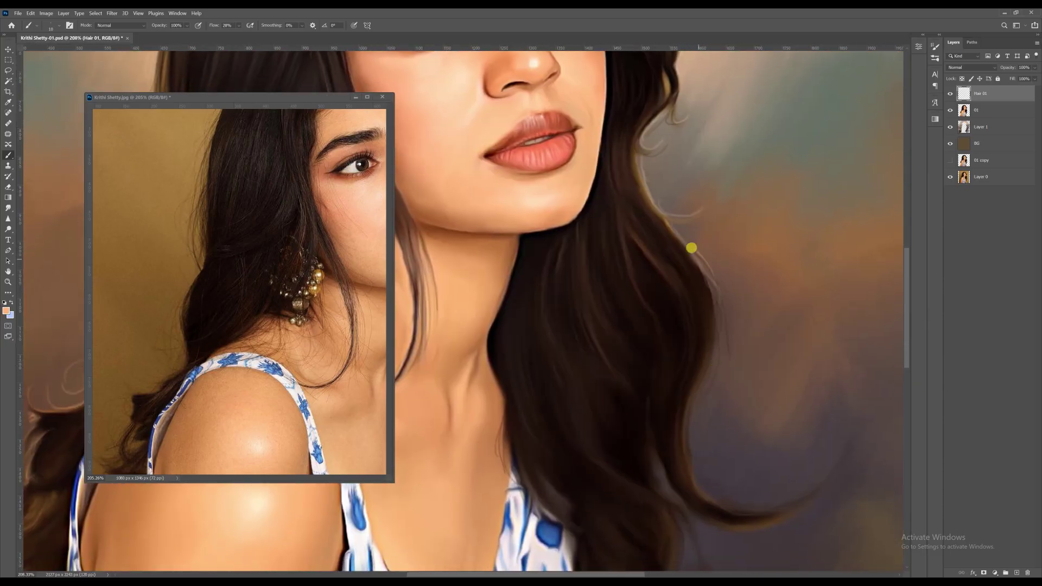
mouse_move(691, 249)
left_mouse_down()
mouse_move(716, 293)
mouse_move(703, 372)
left_mouse_up()
left_click_drag(681, 431, 707, 356)
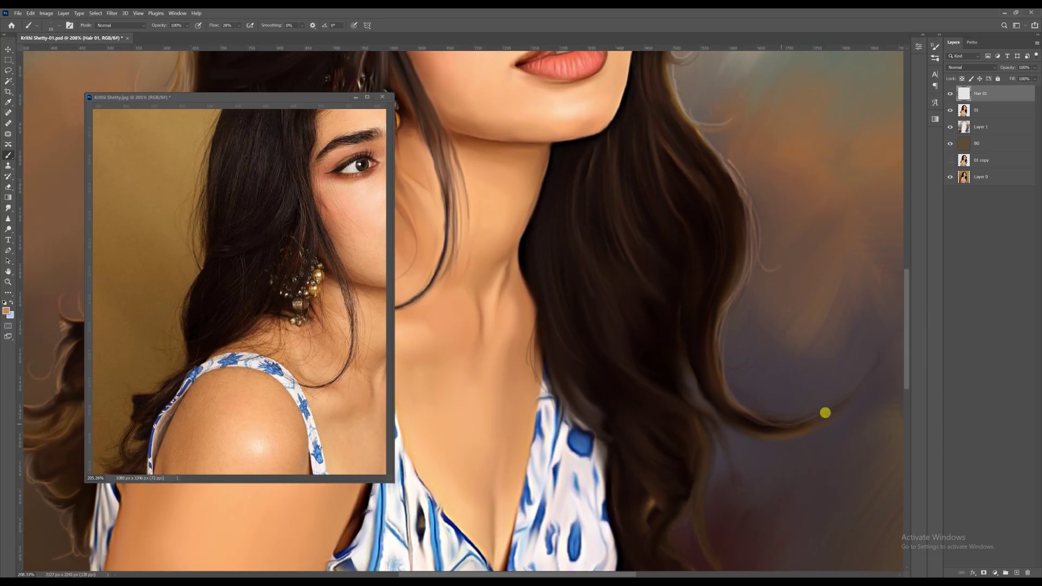
left_click_drag(742, 421, 726, 360)
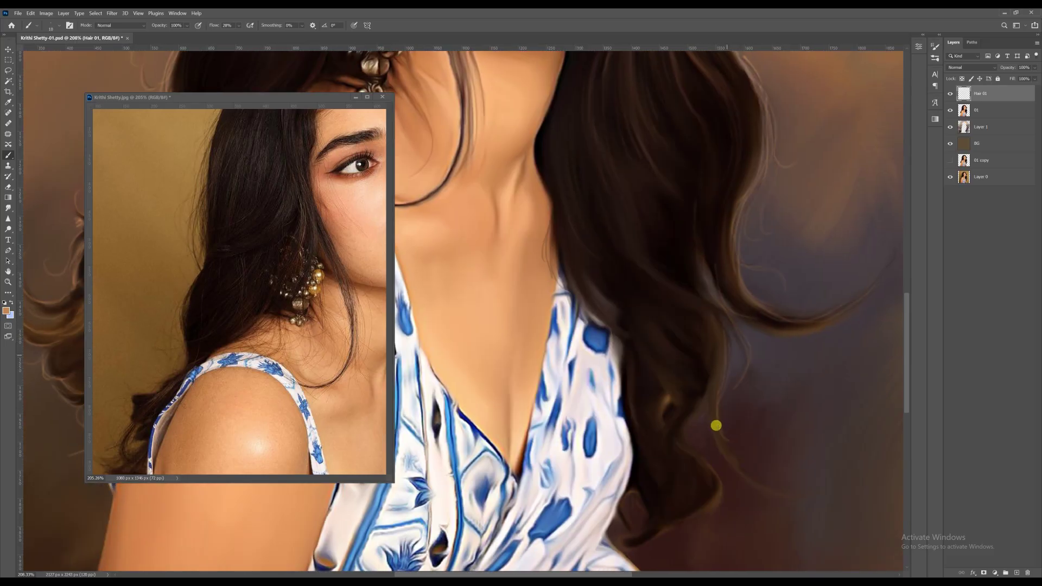
Paint light orange highlights and loose curls on the far-side hair ends beside the dress.
left_click_drag(645, 484, 681, 408)
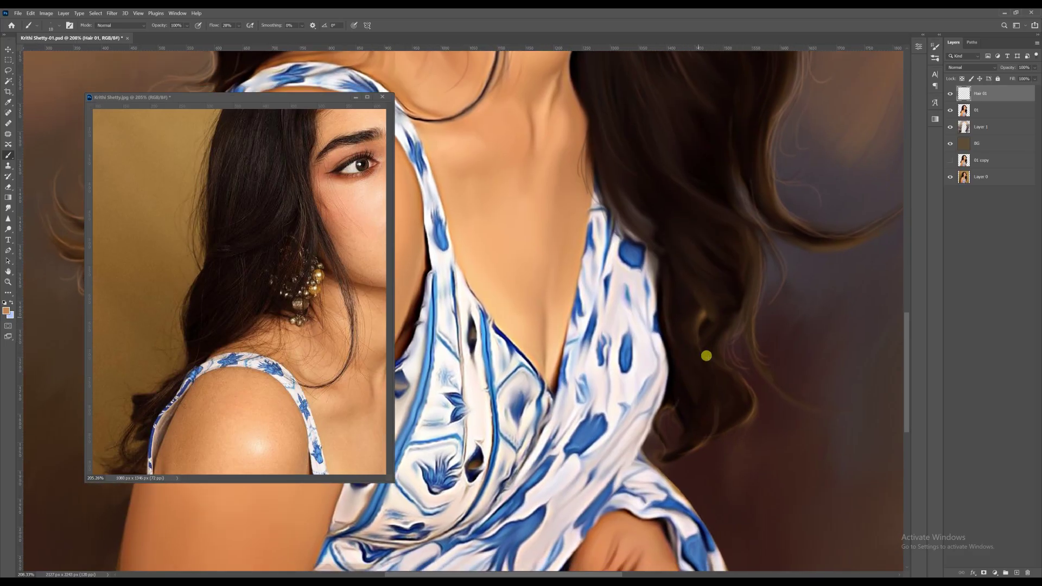
left_click_drag(744, 324, 768, 384)
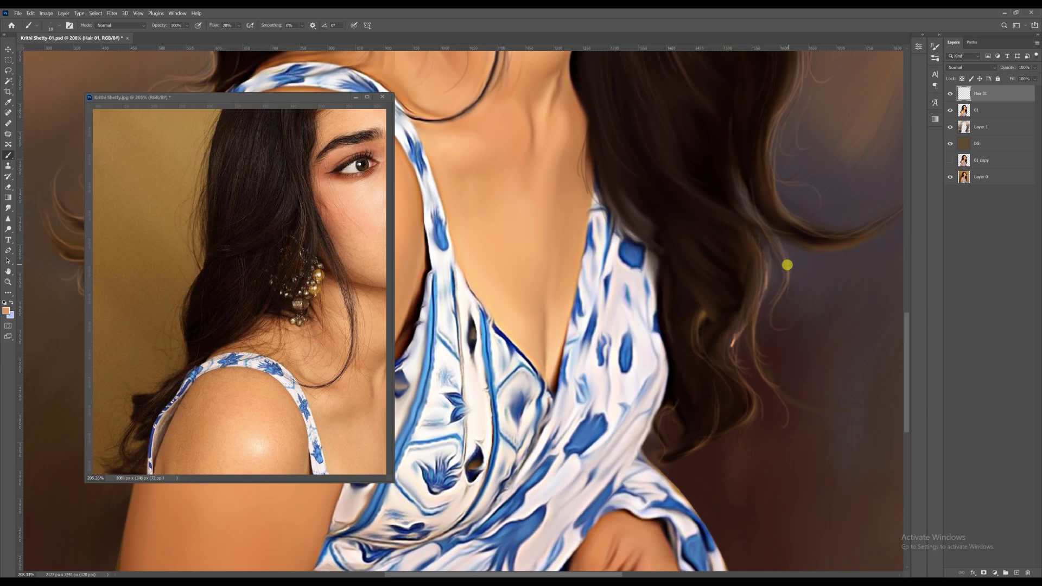
left_click_drag(674, 436, 688, 471)
left_click_drag(759, 398, 777, 431)
scroll(521, 200, "down", 2)
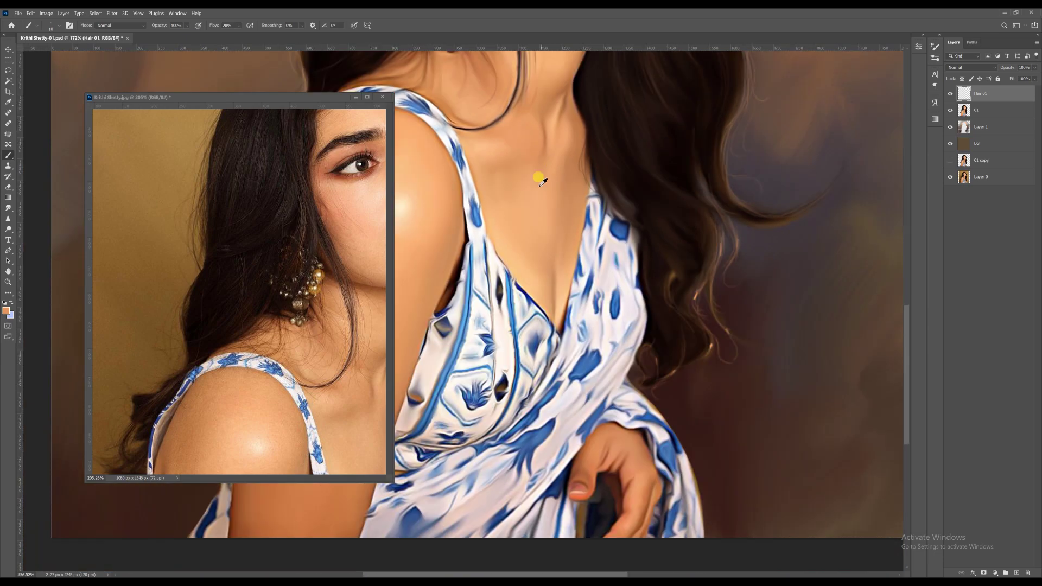
scroll(798, 176, "up", 2)
left_click_drag(683, 272, 737, 237)
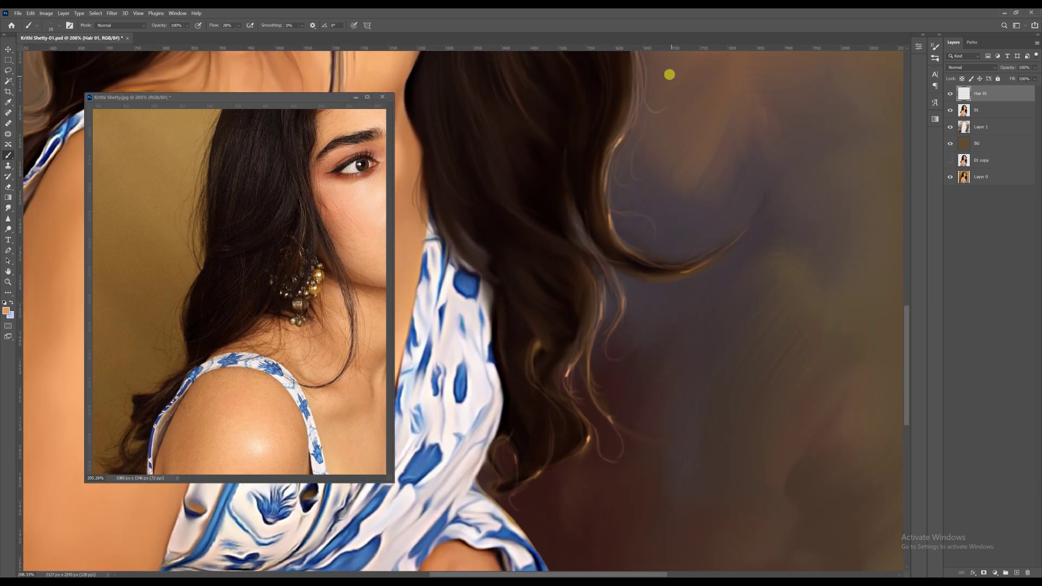
Add light orange highlights to the near-side hair edge and the curls behind the shoulder.
scroll(699, 207, "down", 2)
scroll(699, 282, "down", 2)
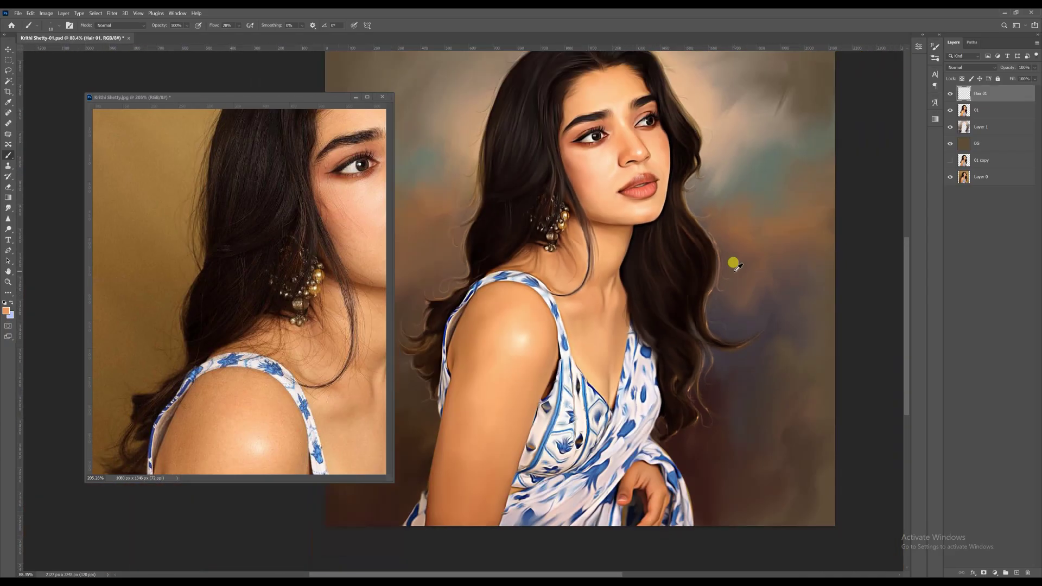
scroll(465, 303, "up", 2)
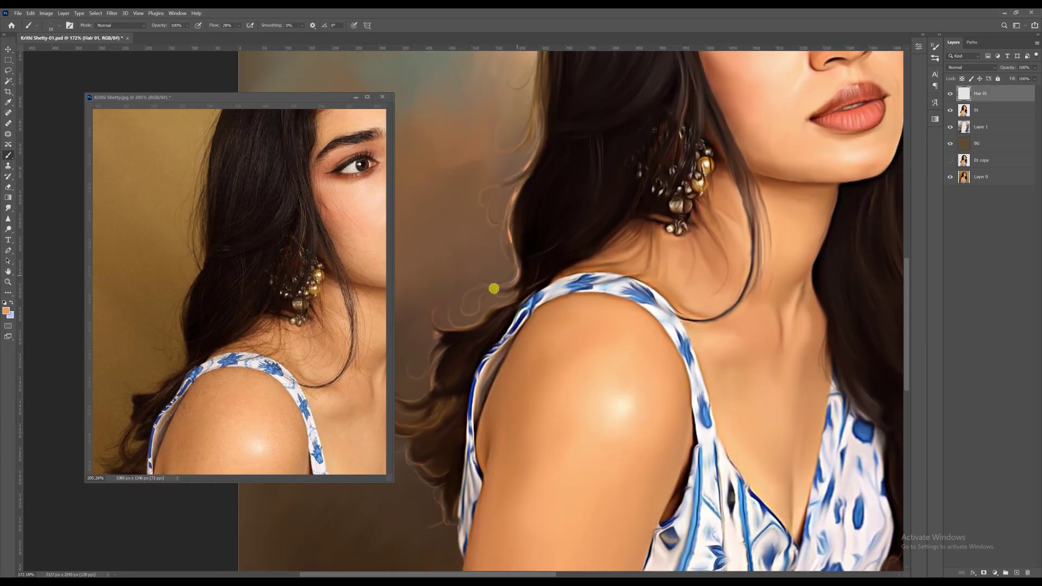
left_click_drag(436, 337, 457, 327)
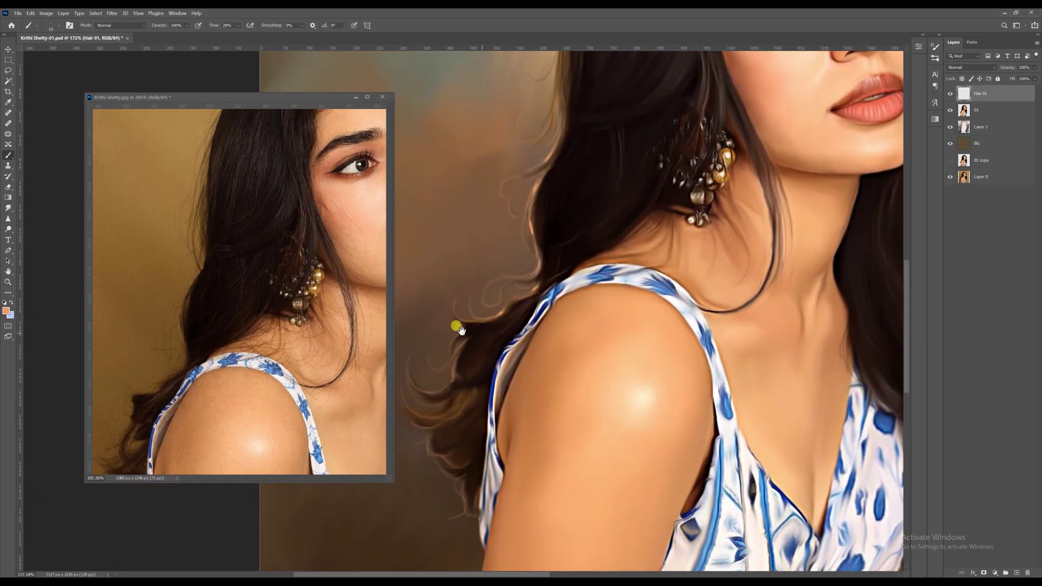
Paint thin black loose strands over the near cheek with a smaller brush and undo the last stroke.
scroll(471, 382, "down", 2)
scroll(609, 103, "up", 2)
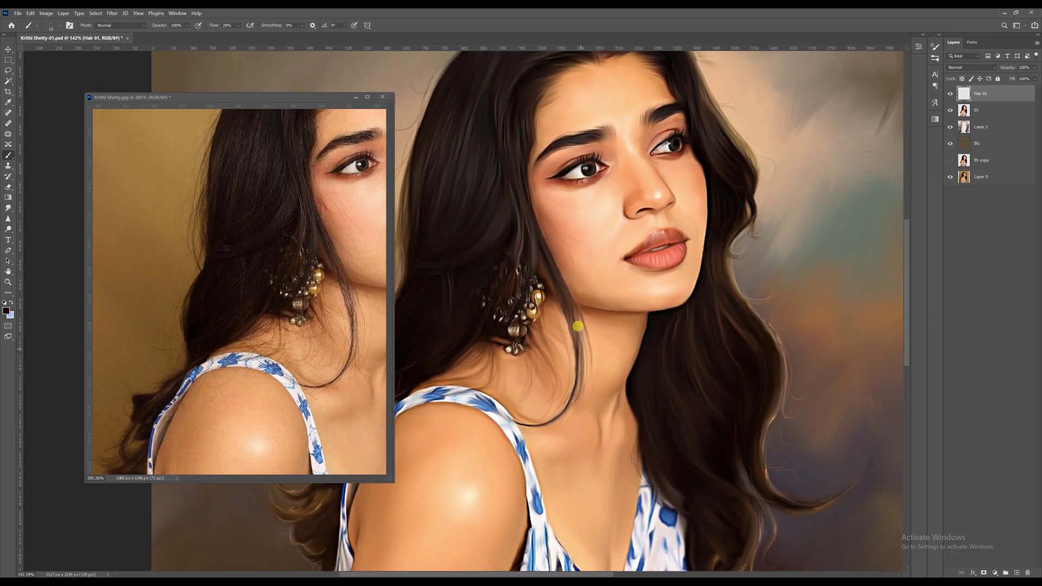
scroll(526, 360, "up", 2)
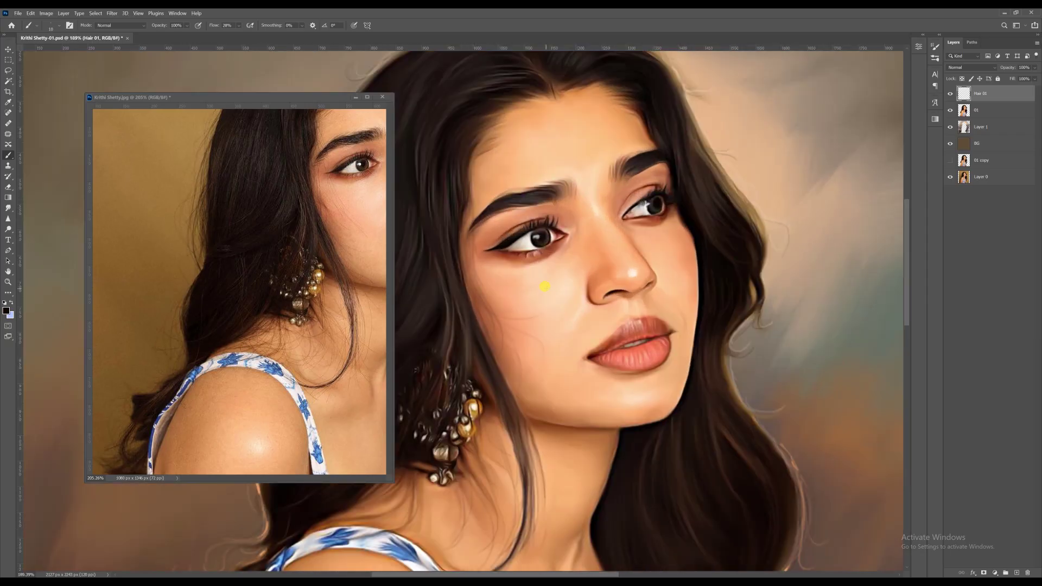
key("[")
key("[")
key("[")
key("ctrl+z")
scroll(532, 434, "down", 4)
scroll(577, 177, "up", 5)
Show the hairline in the reference photo, sample a dark hair colour and paint fine strands around the parting.
left_click(304, 304)
scroll(304, 303, "down", 3)
scroll(314, 206, "up", 4)
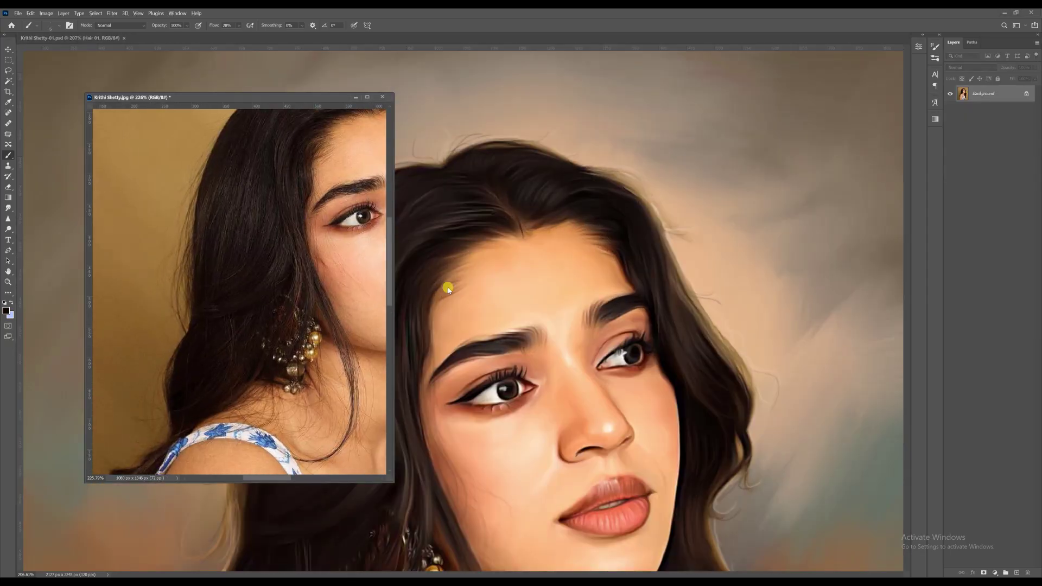
left_click(445, 292)
left_click(562, 210, "alt")
key("]")
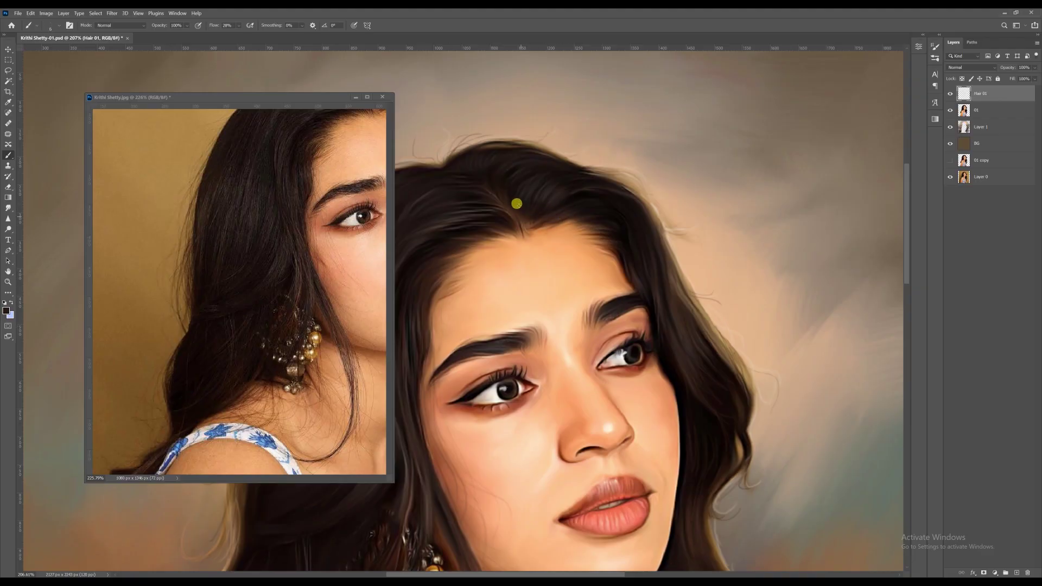
left_click_drag(484, 238, 541, 226)
left_click_drag(449, 227, 497, 218)
Show the crown in the reference photo and paint fine dark strands through the near-side hair down to the earring.
left_click(326, 190)
left_click_drag(325, 190, 301, 272)
left_click(498, 225)
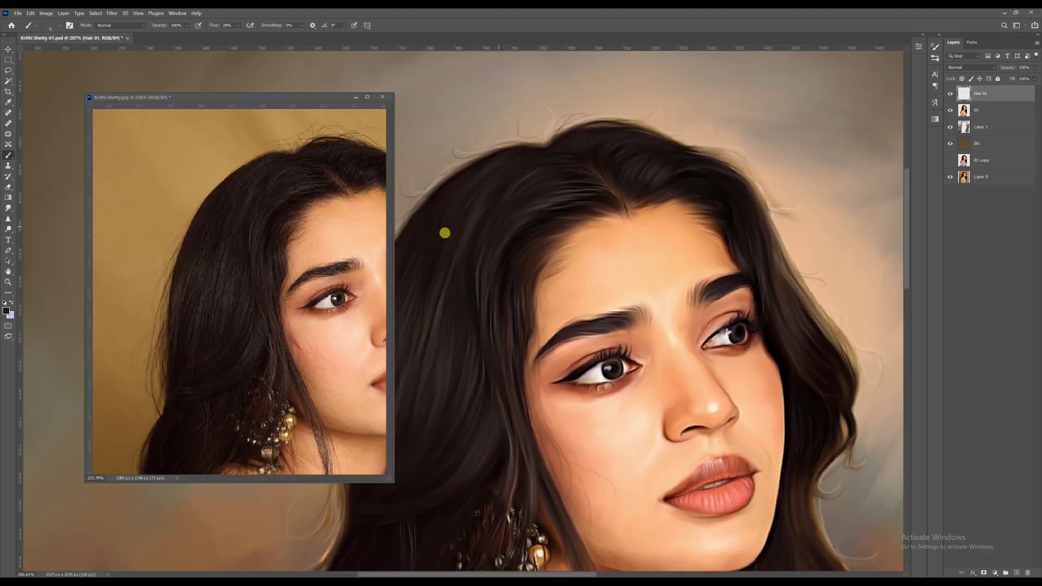
left_click_drag(503, 158, 564, 119)
left_click(579, 204, "alt")
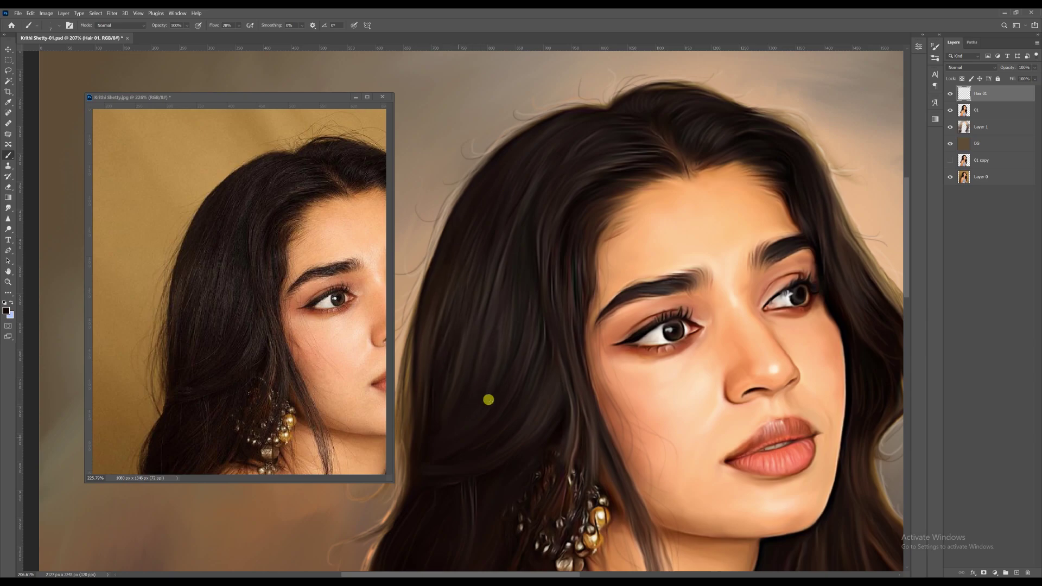
left_click_drag(476, 462, 581, 248)
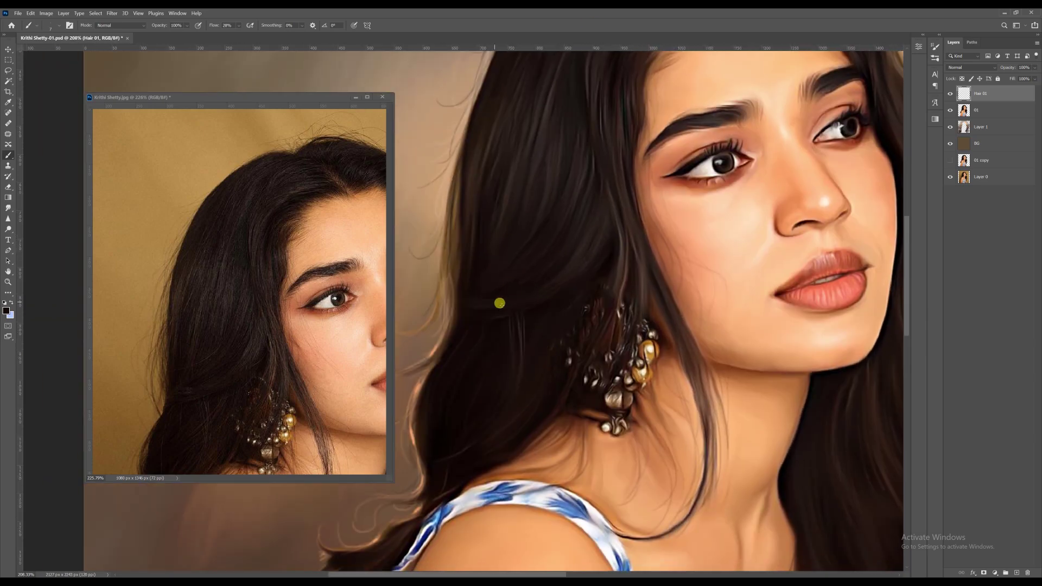
Paint fine dark strands in the far-side hair against the full face in the reference photo and save the document.
scroll(448, 387, "down", 3)
left_click_drag(727, 163, 581, 240)
scroll(679, 203, "up", 2)
left_click(325, 218)
left_click_drag(326, 217, 255, 216)
left_click(597, 167)
scroll(578, 165, "up", 2)
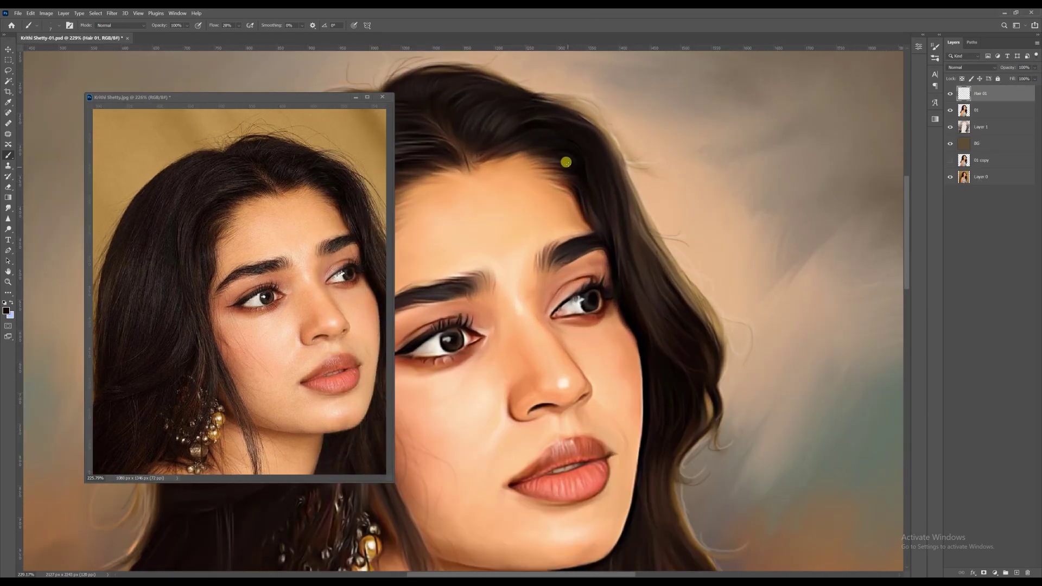
scroll(714, 304, "down", 6)
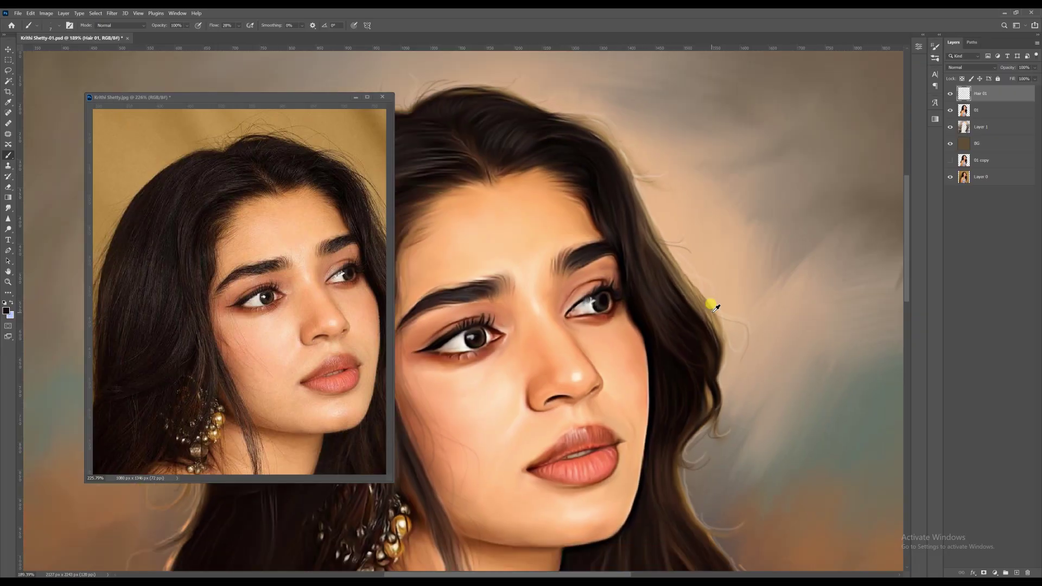
key("ctrl+s")
Enlarge the forehead and eyes in the reference photo and paint fine strands along the forehead hairline.
scroll(623, 263, "up", 6)
left_click(245, 259)
scroll(244, 258, "up", 4)
left_click(548, 251)
scroll(549, 251, "up", 4)
left_click(636, 241, "alt")
left_click_drag(617, 273, 587, 273)
mouse_move(754, 204)
left_mouse_down()
mouse_move(677, 221)
mouse_move(642, 244)
left_mouse_up()
left_click(325, 234)
left_click_drag(326, 233, 254, 250)
left_click(705, 228)
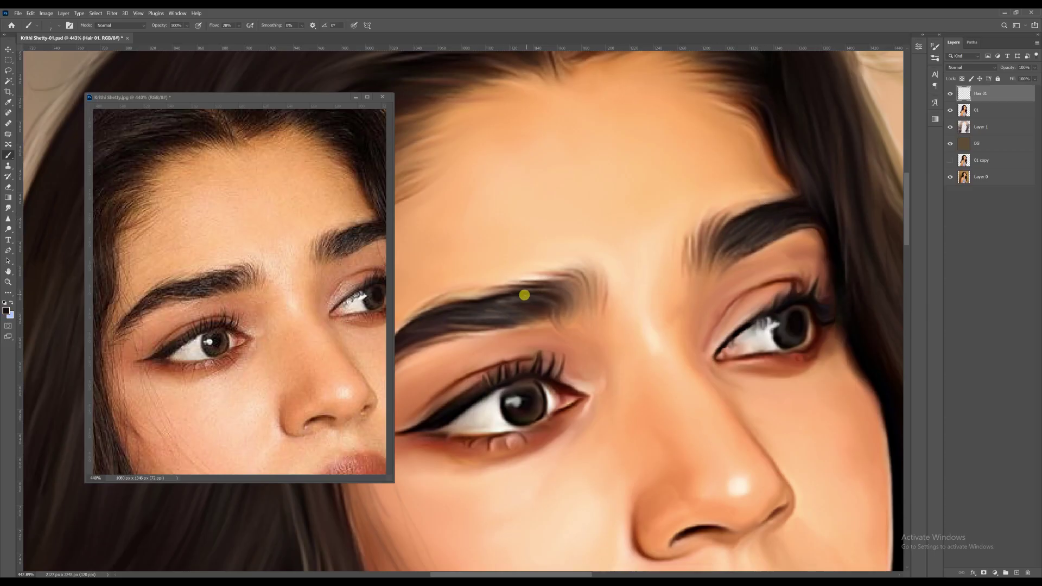
Smudge fine hairs on the near eyebrow on layer 01.
key("alt+bracketleft")
key("r")
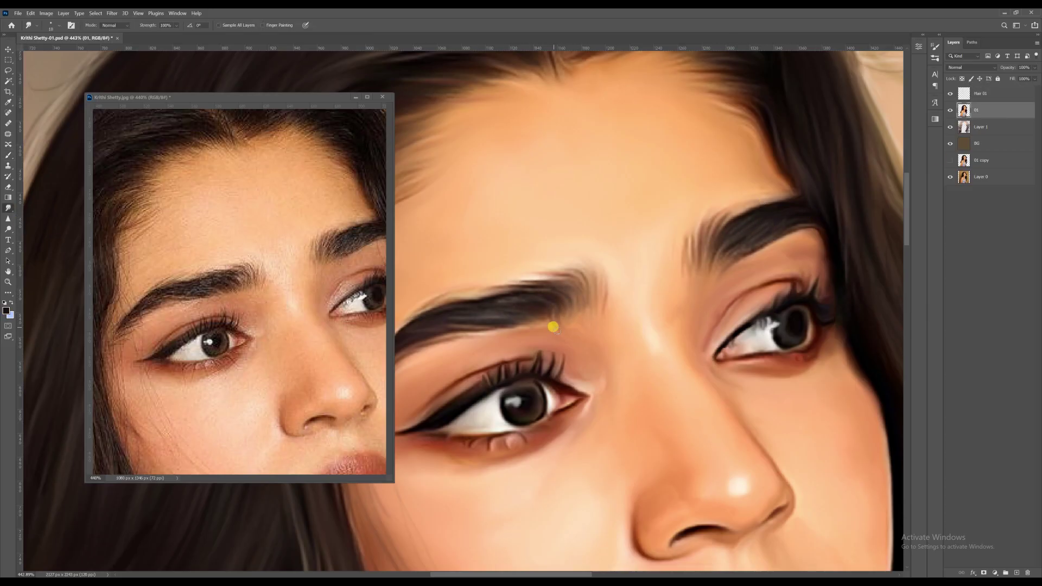
scroll(572, 328, "down", 5)
Create a new layer named Furr01 above Hair 01 and save the document.
key("ctrl+shift+alt+n")
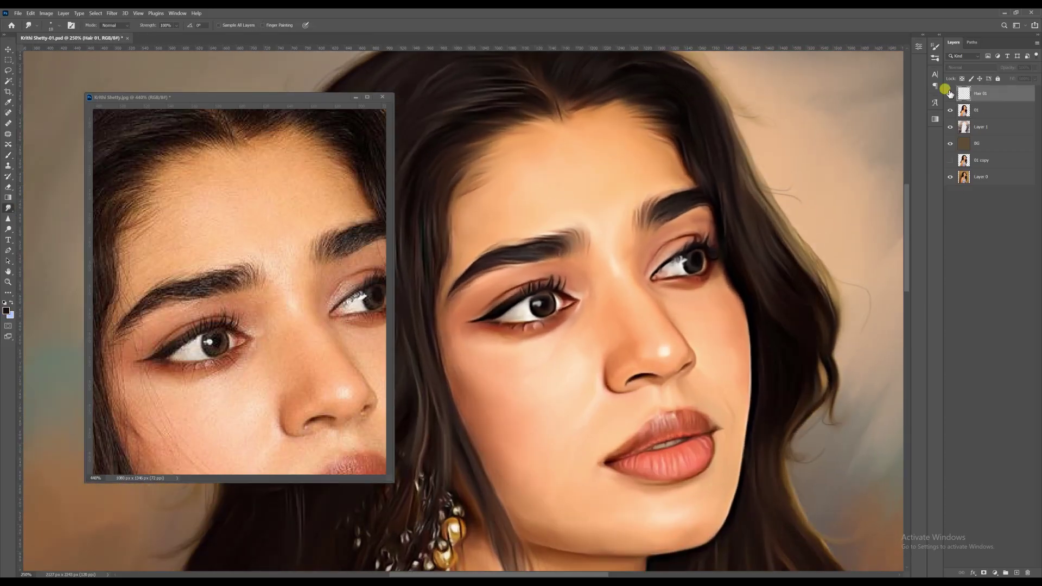
double_click(979, 93)
type("Furr01")
key("Return")
key("ctrl+s")
Brush fine dark upper and lower lashes onto the near eye on the Furr01 layer and save the document.
scroll(751, 241, "up", 7)
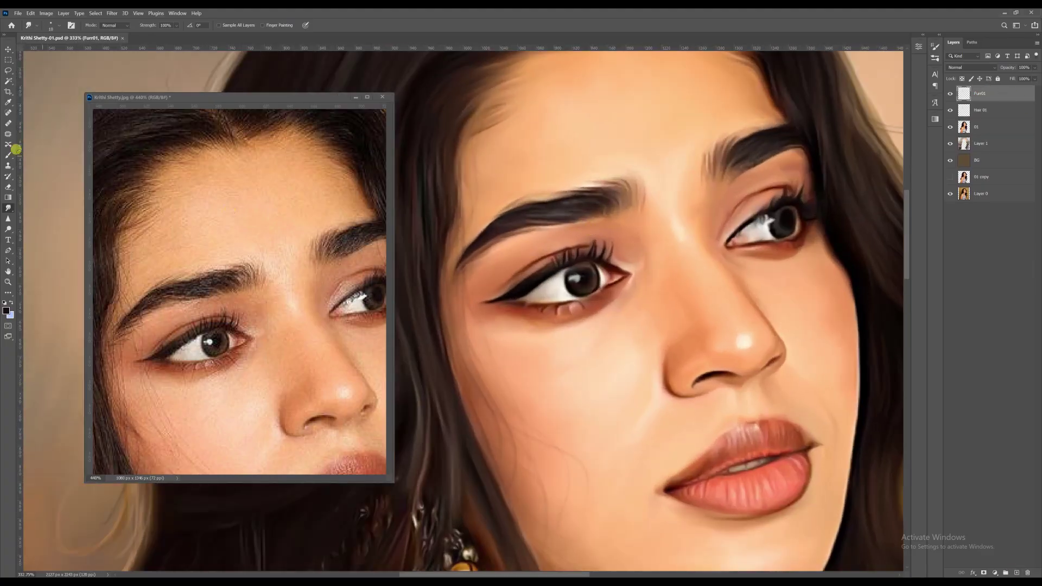
left_click(9, 155)
scroll(570, 253, "up", 3)
scroll(570, 253, "up", 2)
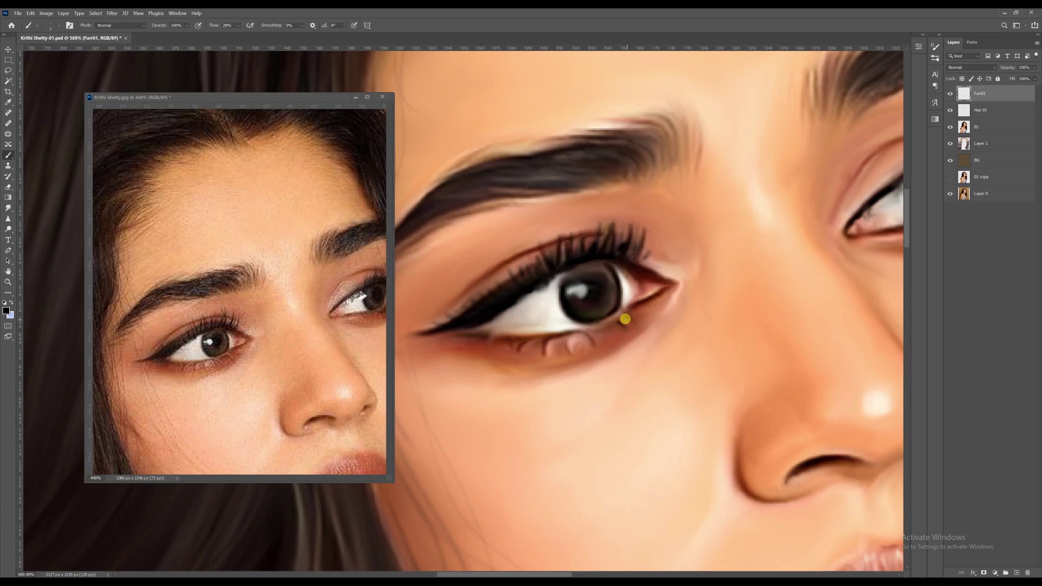
left_click_drag(581, 335, 584, 342)
mouse_move(567, 338)
left_mouse_down()
mouse_move(571, 364)
mouse_move(547, 357)
mouse_move(568, 344)
left_mouse_up()
left_click(553, 334, "alt")
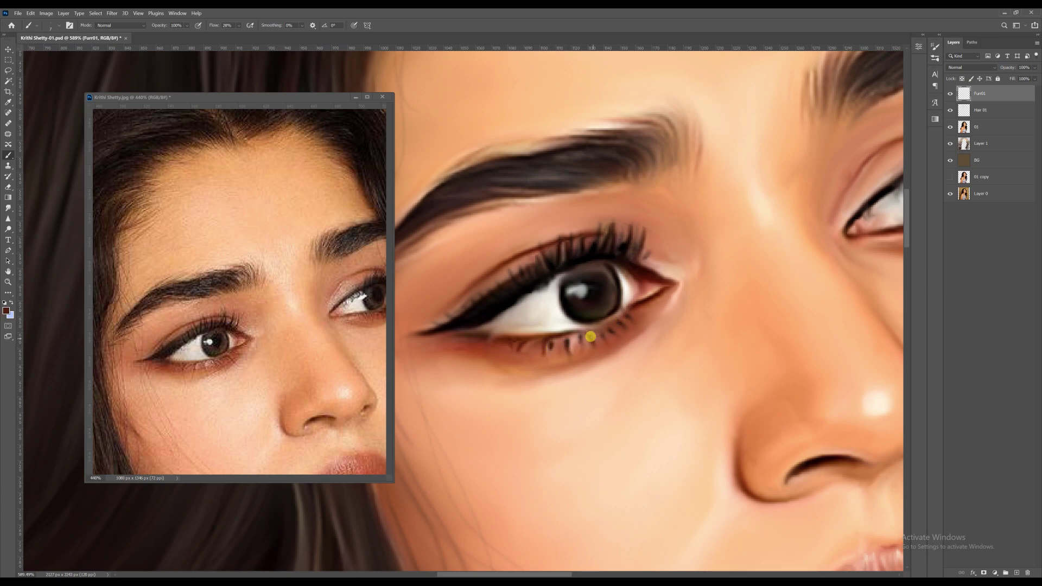
left_click(634, 307, "alt")
left_click_drag(625, 310, 596, 329)
scroll(478, 296, "down", 7)
key("ctrl+s")
Show the far eye in the reference photo, sample black and paint fine upper lashes on the far eye.
scroll(721, 252, "up", 10)
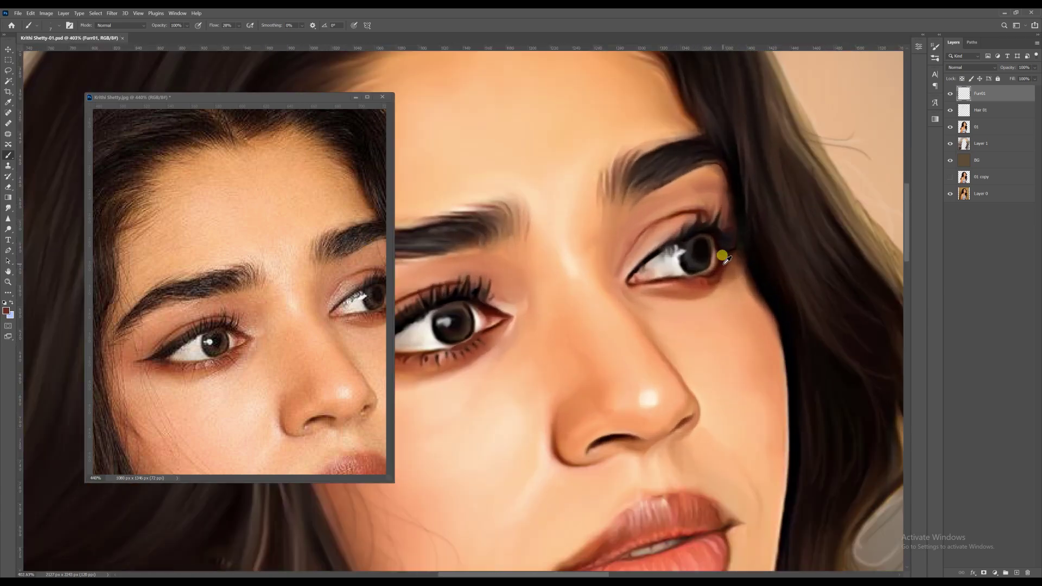
left_click_drag(337, 304, 278, 268)
left_click(642, 205)
scroll(693, 200, "up", 3)
left_click(716, 203, "alt")
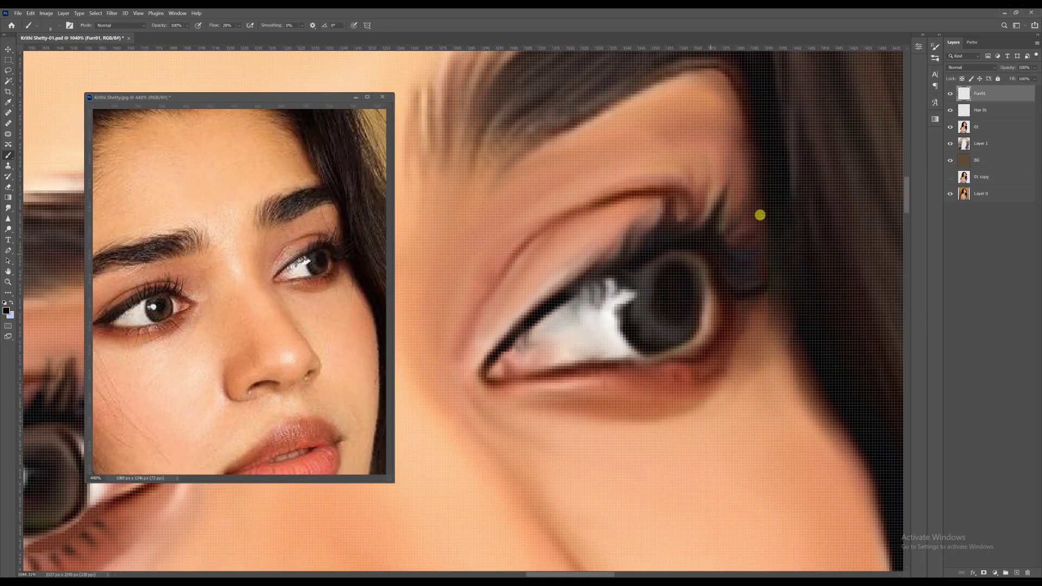
left_click_drag(704, 230, 700, 206)
left_click_drag(683, 231, 673, 205)
left_click_drag(658, 237, 644, 212)
left_click_drag(631, 253, 627, 223)
mouse_move(656, 234)
left_mouse_down()
mouse_move(651, 205)
mouse_move(634, 218)
left_mouse_up()
mouse_move(624, 258)
left_mouse_down()
mouse_move(612, 235)
mouse_move(603, 246)
left_mouse_up()
left_click_drag(595, 271, 590, 251)
mouse_move(585, 279)
left_mouse_down()
mouse_move(569, 264)
mouse_move(587, 305)
left_mouse_up()
left_click_drag(577, 299, 555, 320)
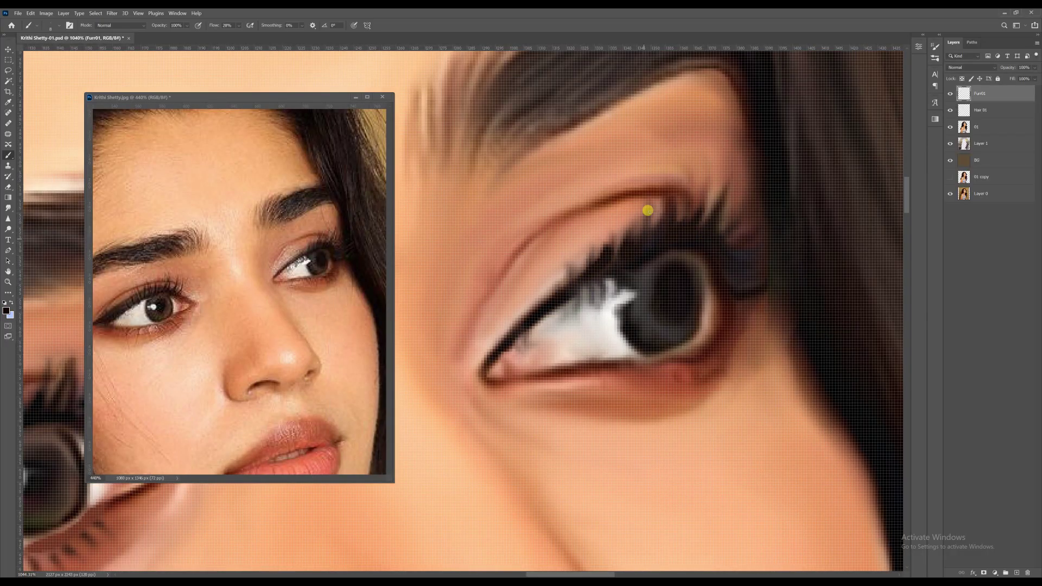
left_click_drag(651, 232, 647, 207)
Paint short dark lower lashes and shade the outer rim of the far eye, and save the document.
mouse_move(700, 367)
left_mouse_down()
mouse_move(678, 370)
mouse_move(697, 380)
left_mouse_up()
mouse_move(682, 368)
left_mouse_down()
mouse_move(679, 383)
mouse_move(662, 380)
left_mouse_up()
mouse_move(651, 369)
left_mouse_down()
mouse_move(647, 383)
mouse_move(630, 386)
left_mouse_up()
left_click_drag(618, 369, 614, 384)
left_click_drag(708, 348, 714, 309)
scroll(704, 260, "down", 10)
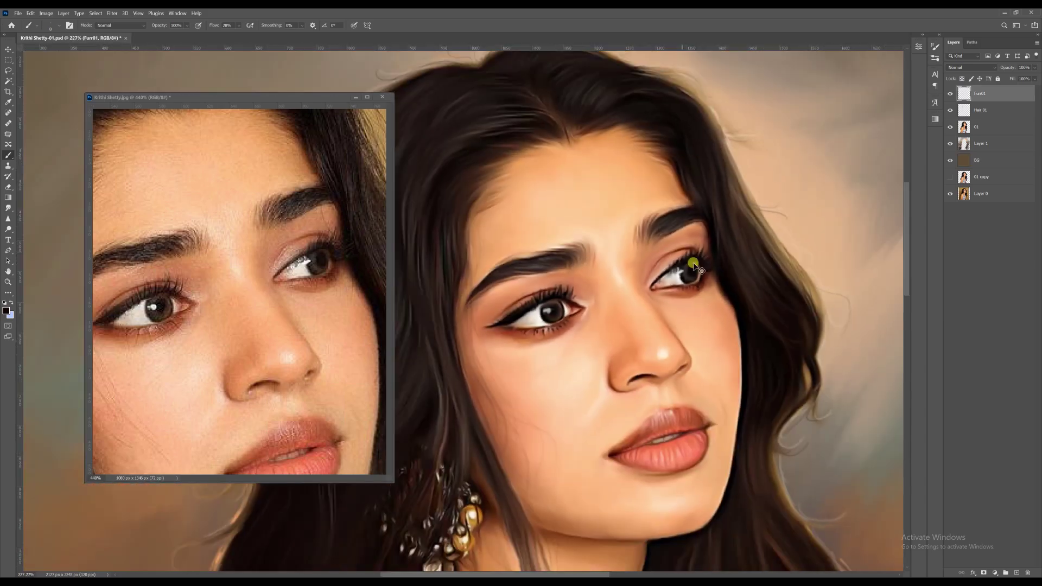
key("ctrl+s")
On layer 01, paint grey highlights and dark shading into the far eye's iris using sampled eye colours.
scroll(693, 266, "up", 4)
left_click(997, 127)
scroll(675, 261, "up", 6)
left_click(625, 293, "alt")
left_click_drag(650, 315, 680, 327)
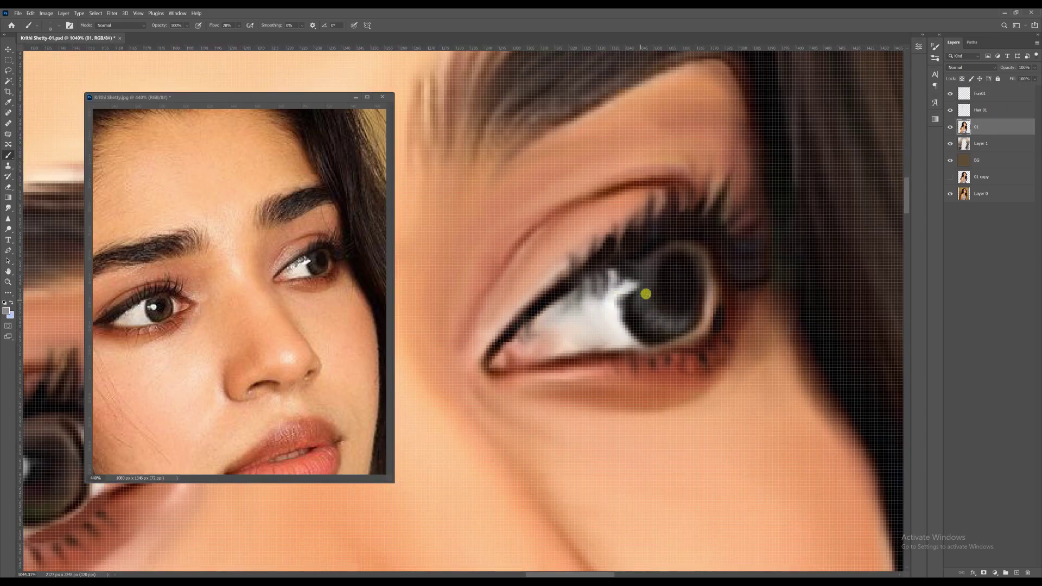
left_click(709, 252, "alt")
left_click(715, 262, "alt")
left_click_drag(705, 249, 713, 270)
mouse_move(690, 240)
left_mouse_down()
mouse_move(711, 292)
mouse_move(703, 308)
left_mouse_up()
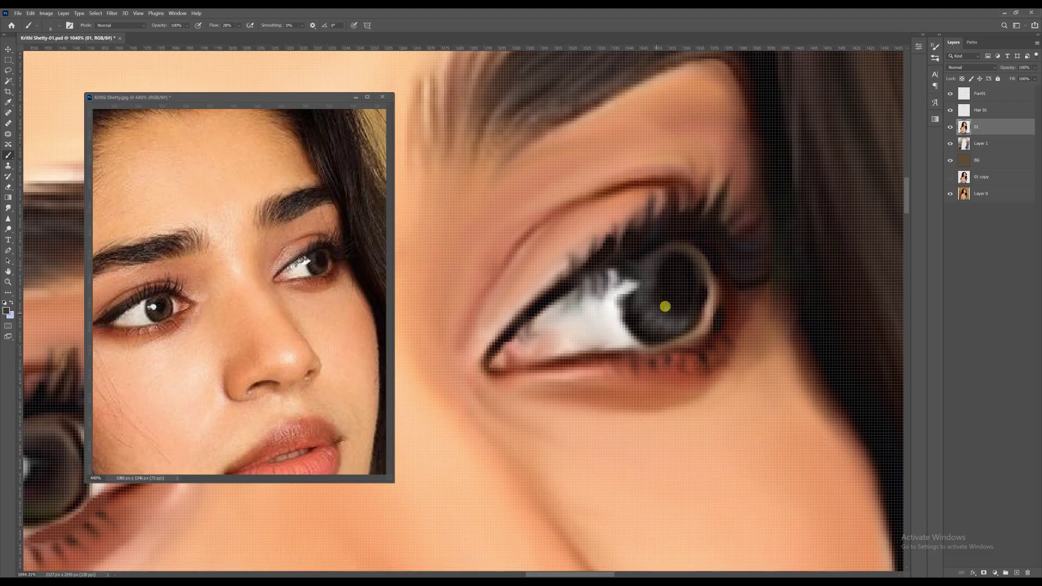
On layer 01, paint dark rim shading and a white catchlight into the near eye's iris using sampled eye colours.
scroll(683, 274, "down", 3)
scroll(651, 318, "up", 3)
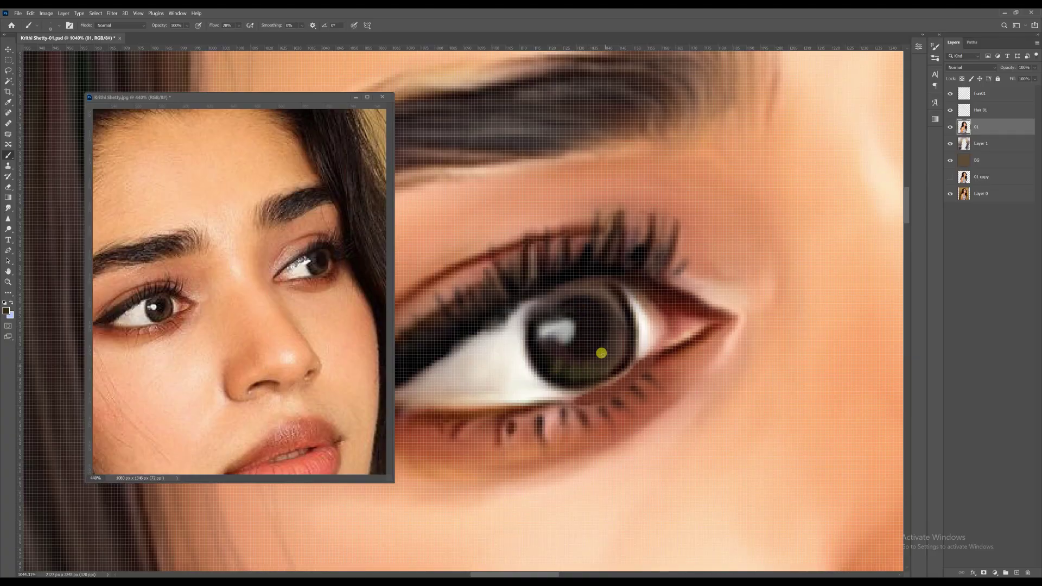
left_click(620, 264, "alt")
mouse_move(619, 286)
left_mouse_down()
mouse_move(584, 276)
mouse_move(528, 321)
mouse_move(568, 325)
left_mouse_up()
left_click(519, 334, "alt")
scroll(514, 329, "down", 7)
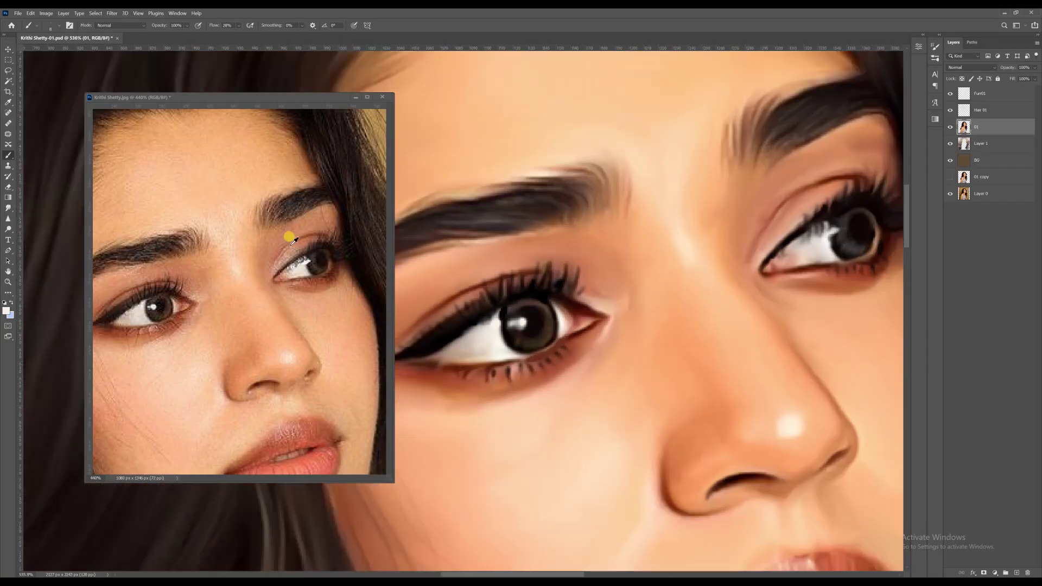
Touch up the far eye's highlight and dark iris area with sampled colours, comparing both eyes.
scroll(707, 249, "up", 6)
mouse_move(711, 253)
left_mouse_down()
mouse_move(695, 256)
mouse_move(704, 283)
left_mouse_up()
left_click(760, 255, "alt")
scroll(729, 280, "down", 7)
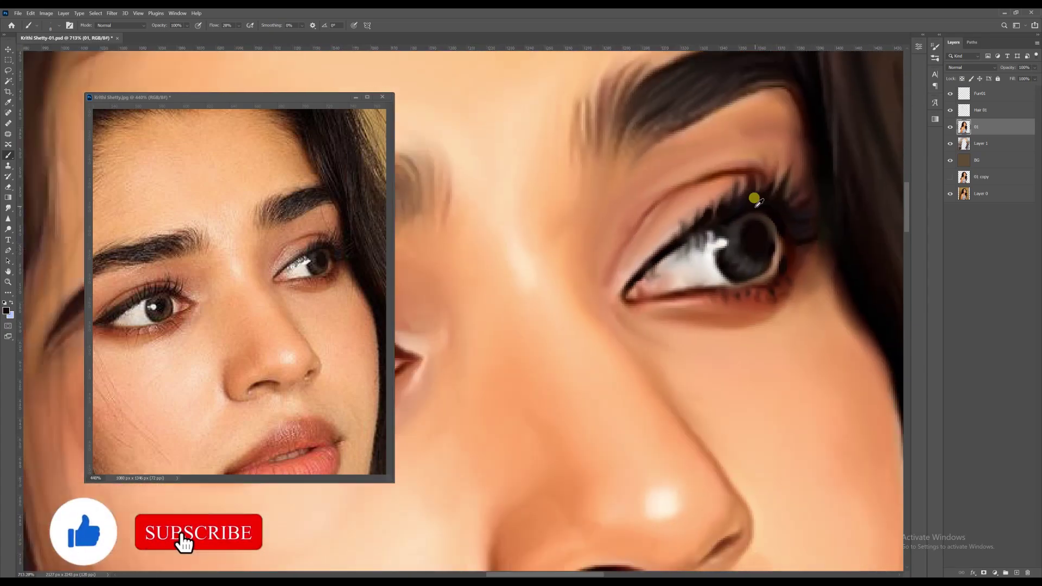
scroll(744, 174, "up", 7)
scroll(719, 231, "down", 3)
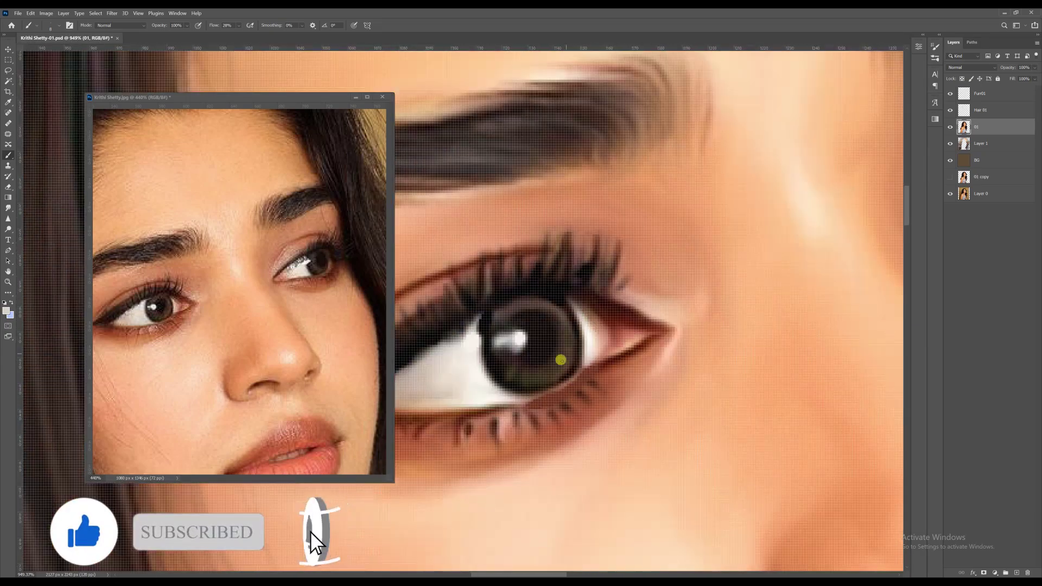
Add a new layer named Color 01 above the Furr01 layer.
scroll(533, 349, "down", 4)
left_click(979, 97)
scroll(597, 190, "down", 5)
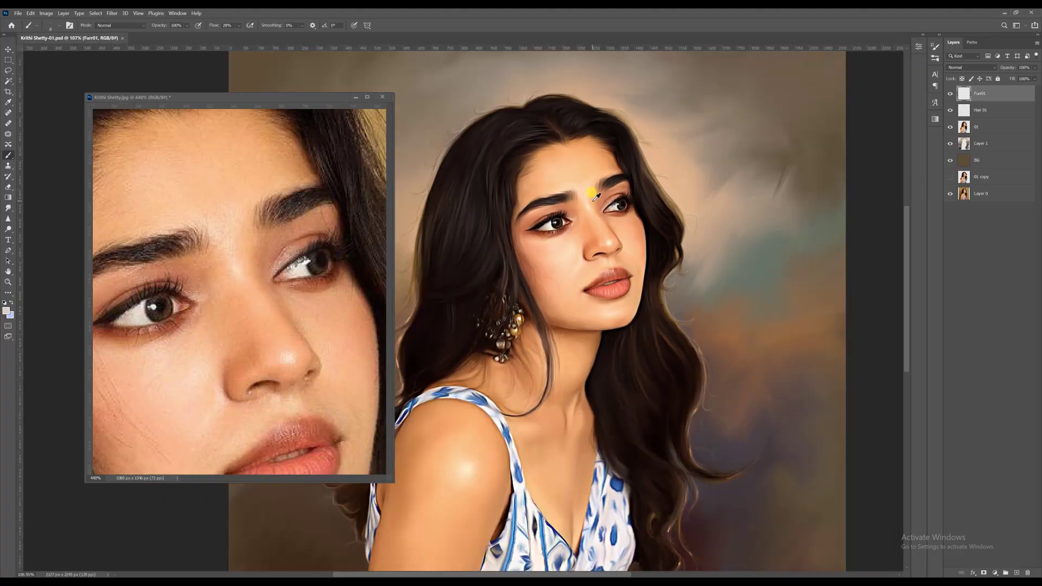
left_click(1017, 572)
type("1")
key("Return")
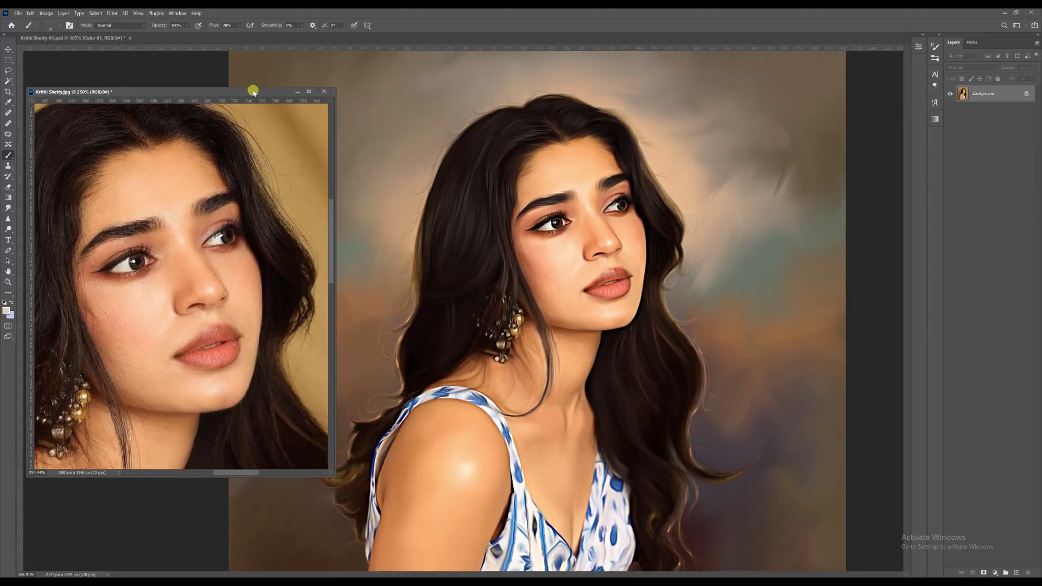
Set the brush opacity to 52% and the Color 01 layer's blend mode to Color, with the figure's outline selected.
key("F5")
left_click(804, 43)
left_click(910, 43)
left_click(187, 26)
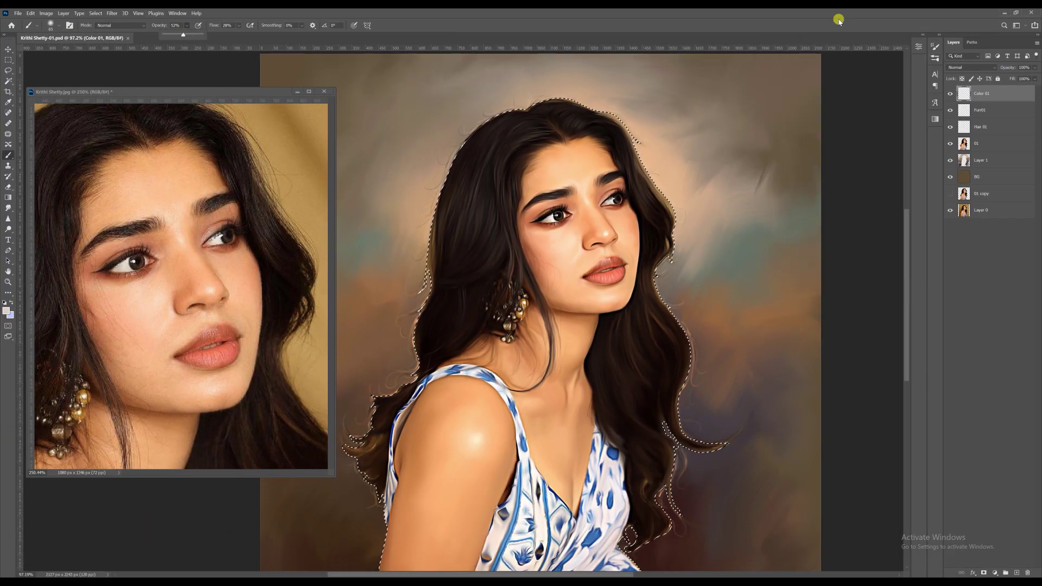
left_click(972, 67)
left_click(957, 262)
Choose a strong red foreground colour and brush a reddish tint over the cheek, nose and forehead.
left_click(6, 311)
left_click(863, 412)
left_click(852, 430)
left_click(935, 408)
scroll(667, 260, "up", 2)
mouse_move(528, 248)
left_mouse_down()
mouse_move(524, 238)
mouse_move(525, 252)
left_mouse_up()
left_click_drag(590, 228, 574, 228)
left_click_drag(531, 152, 580, 148)
Brush the red tint along the chin and onto the neck and chest with a smaller brush.
key("bracketleft")
key("bracketleft")
key("bracketleft")
key("bracketleft")
key("bracketleft")
key("bracketleft")
key("bracketleft")
key("bracketleft")
key("bracketleft")
key("bracketleft")
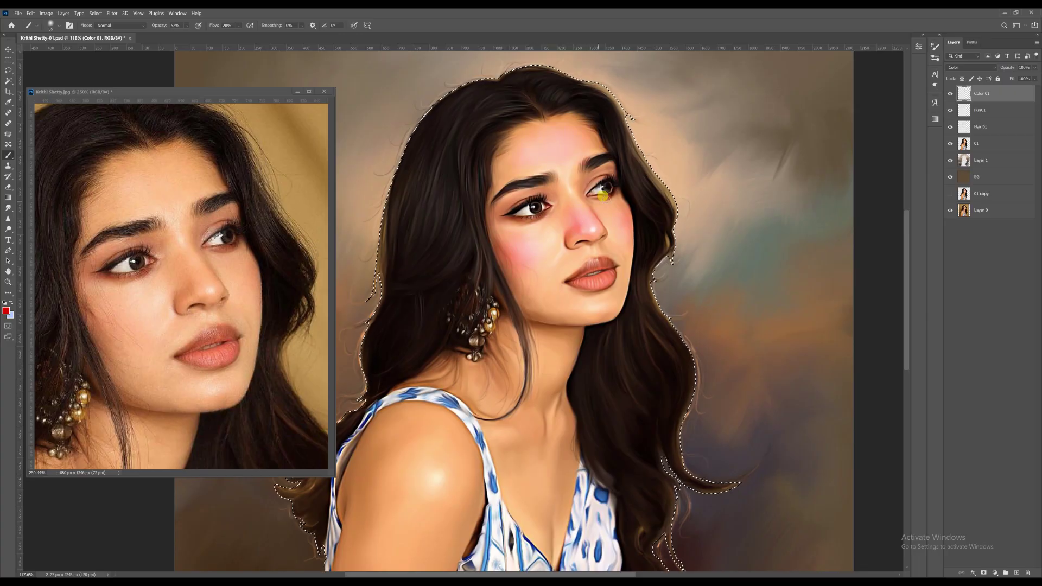
left_click_drag(596, 305, 558, 313)
left_click_drag(534, 429, 539, 447)
left_click_drag(539, 447, 576, 350)
Brush the red tint over the shoulder, upper arm and hand with a larger brush.
key("bracketright")
key("bracketright")
key("bracketright")
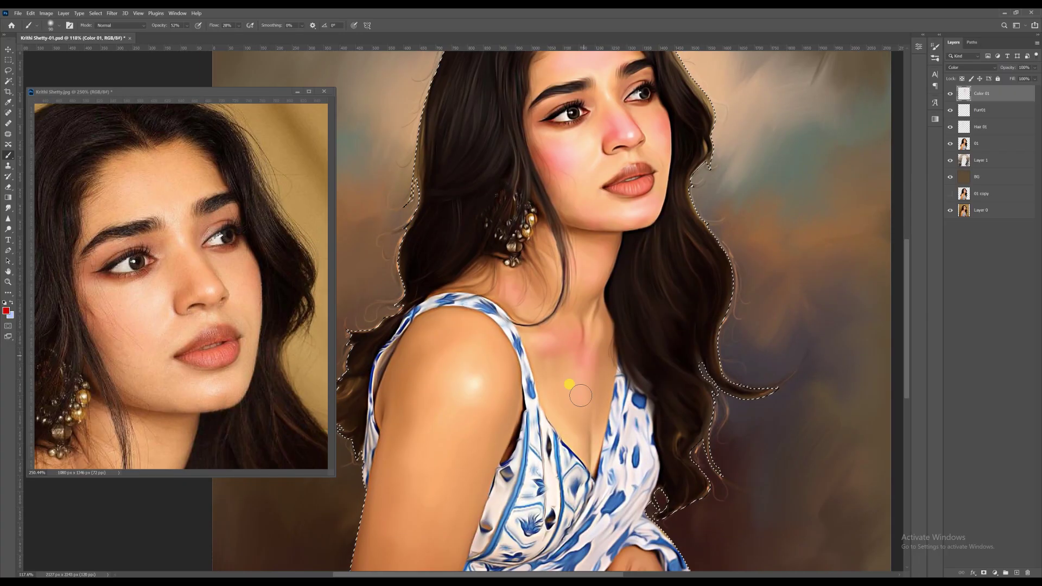
mouse_move(426, 364)
left_mouse_down()
mouse_move(429, 480)
mouse_move(486, 377)
left_mouse_up()
left_click_drag(457, 385, 461, 429)
left_click_drag(690, 462, 710, 498)
left_click_drag(541, 294, 511, 392)
Smudge the red tint smoothly into the skin of the arm, chest and face, and clear the selection.
key("r")
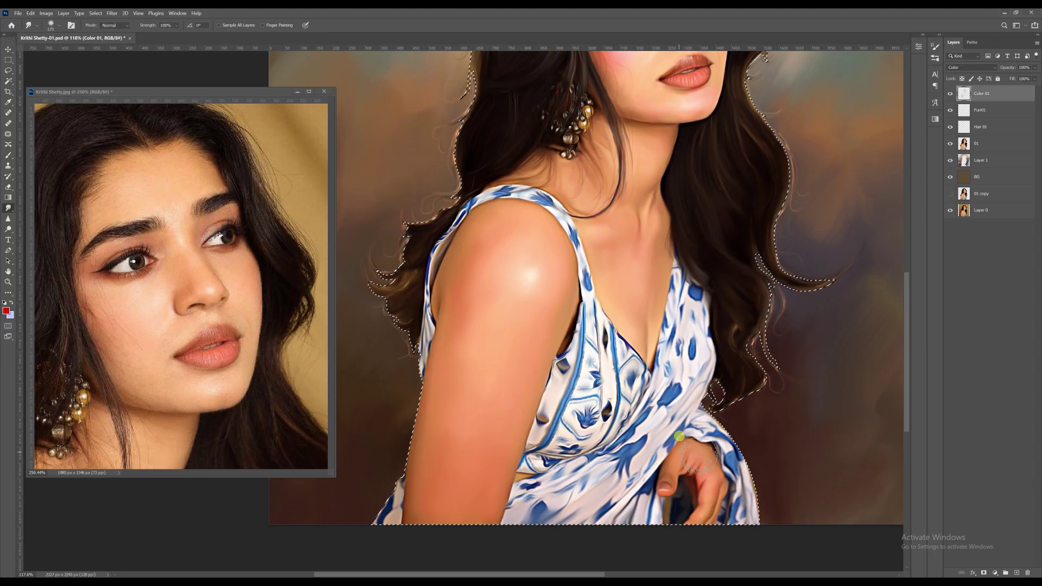
scroll(679, 435, "up", 5)
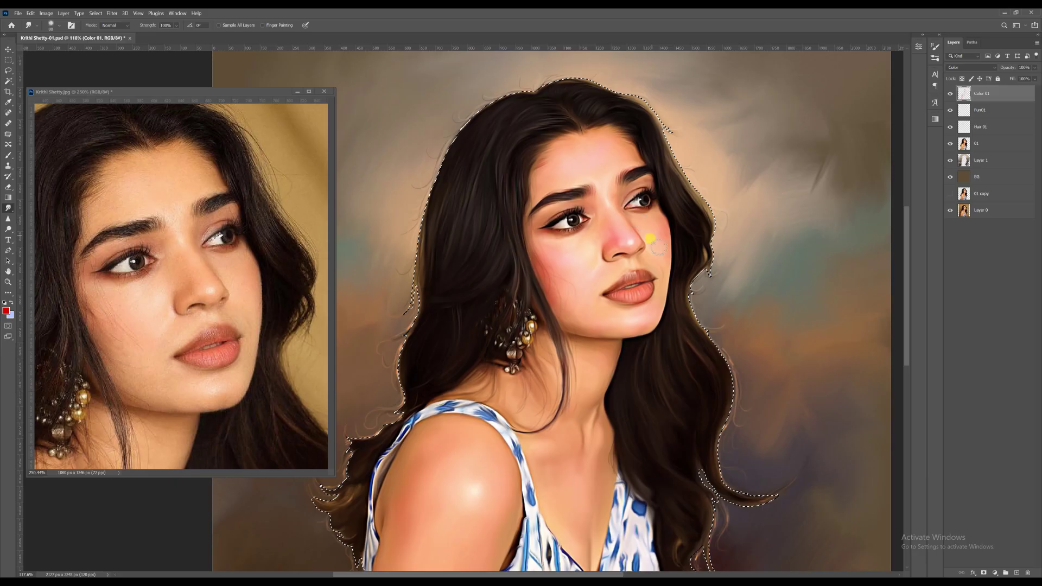
key("bracketright")
key("bracketright")
key("bracketright")
key("bracketright")
scroll(618, 236, "down", 7)
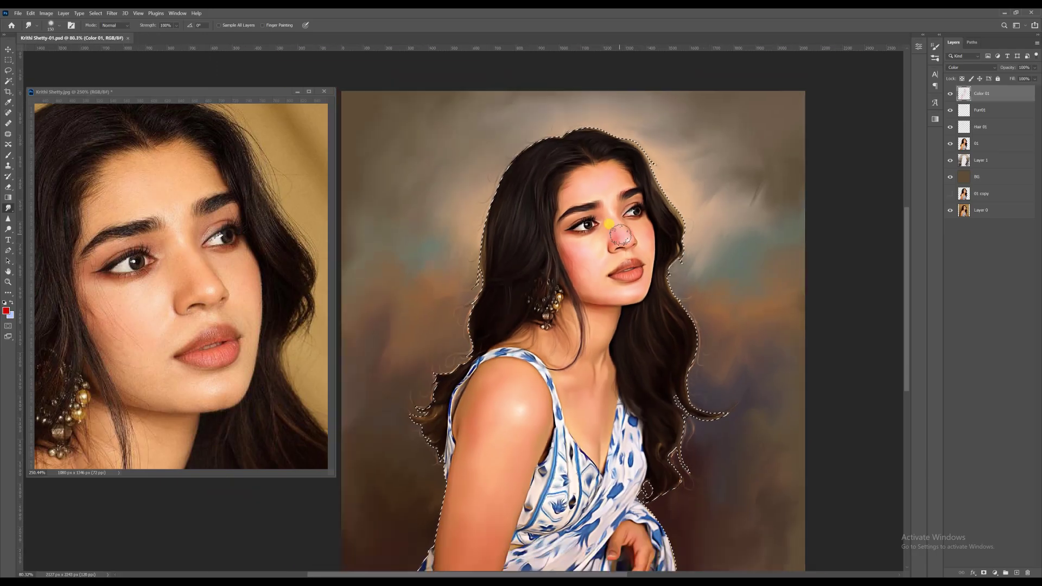
key("ctrl+d")
Add a new top layer named Color 02 and load the outline of layer 01 as a selection.
scroll(607, 294, "up", 2)
left_click(1016, 573)
double_click(982, 94)
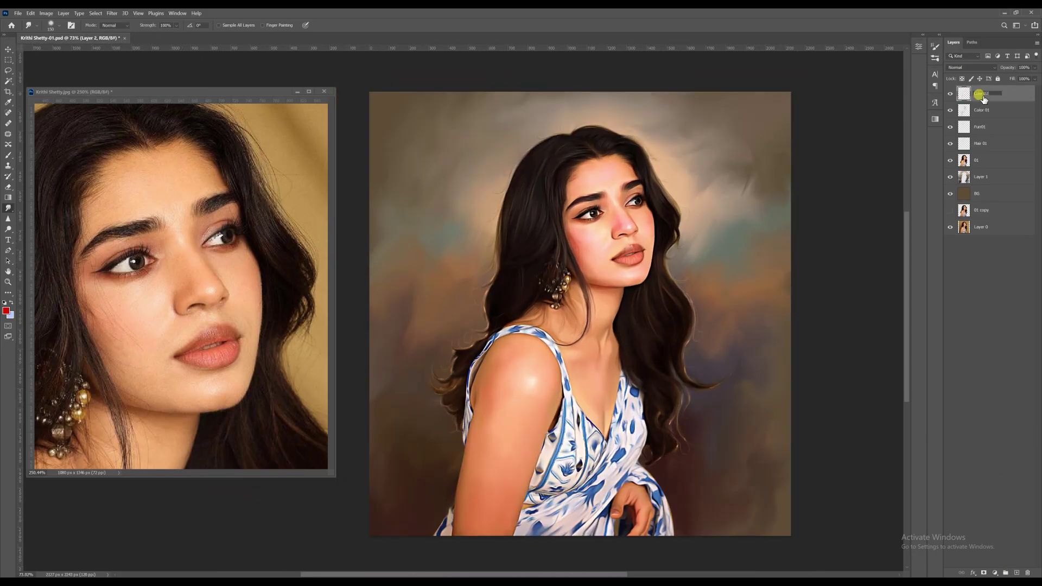
key("Return")
left_click(964, 160, "ctrl")
Choose a light orange foreground colour for the brush and set the Color 02 layer's blend mode to Color.
scroll(733, 287, "up", 1)
left_click(8, 156)
left_click(6, 311)
left_click(863, 500)
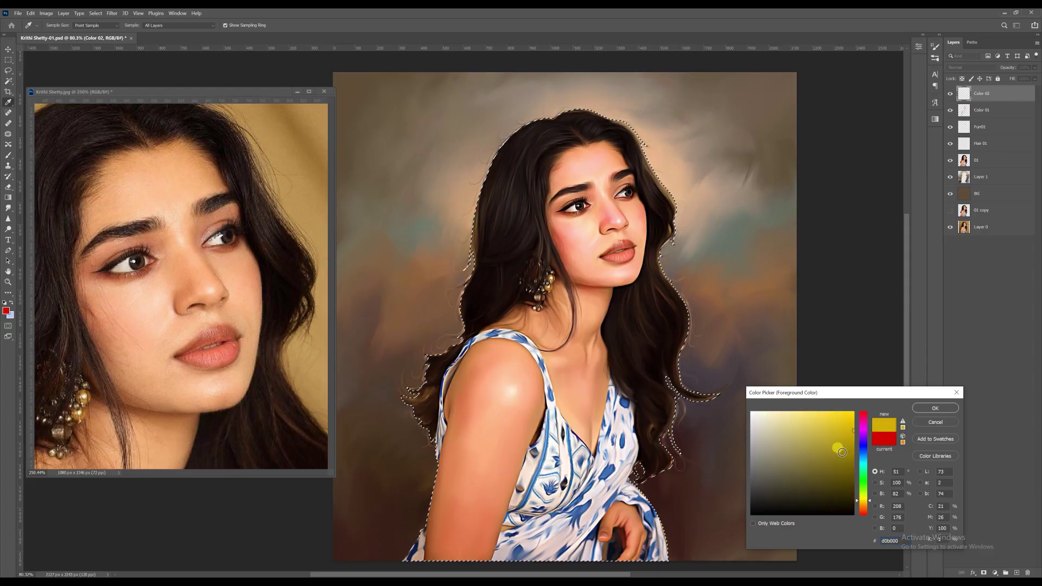
left_click(863, 506)
left_click(834, 415)
left_click(935, 408)
left_click(972, 67)
left_click(965, 261)
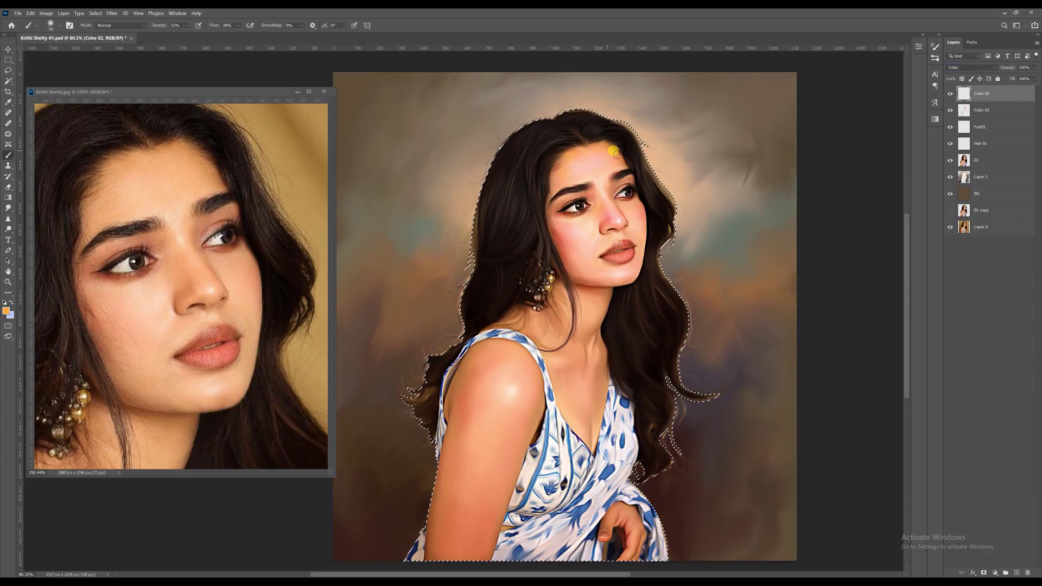
Brush the orange tint over the face, chest and arm, checking the reference photo, and smudge it into the skin.
key("bracketright")
key("bracketright")
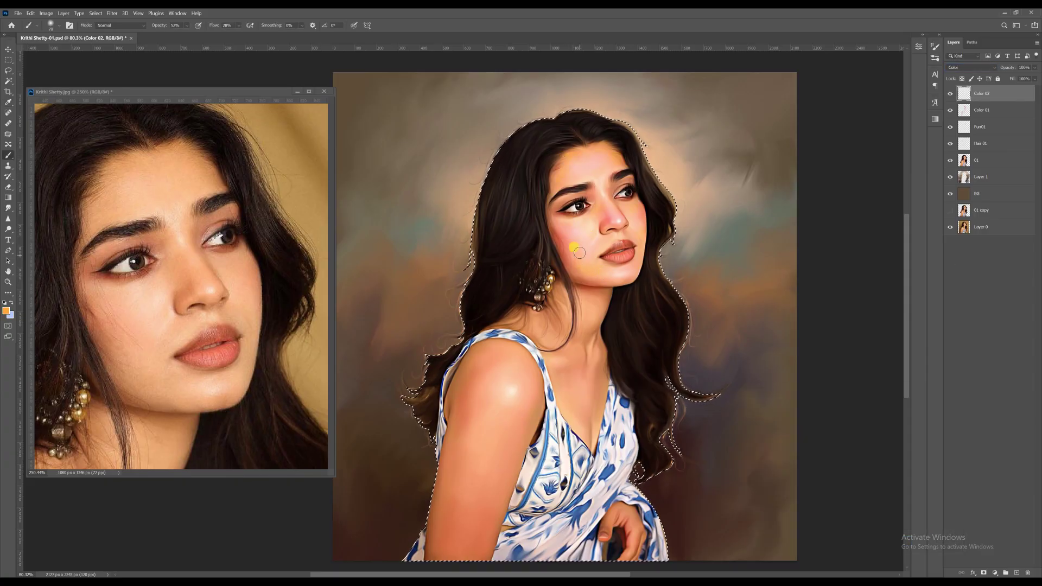
scroll(268, 226, "down", 3)
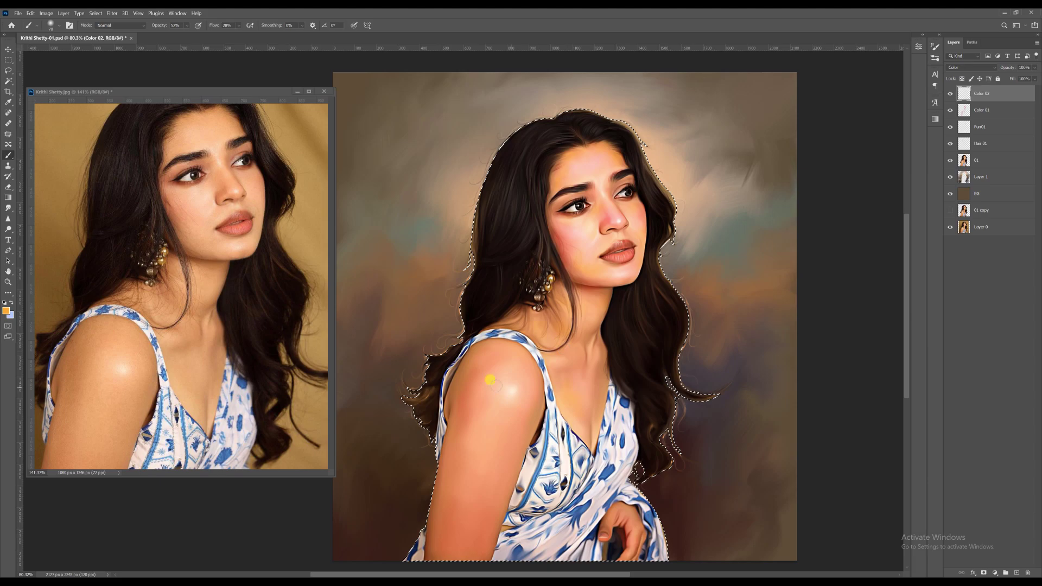
left_click_drag(490, 477, 510, 404)
scroll(653, 123, "up", 1)
key("r")
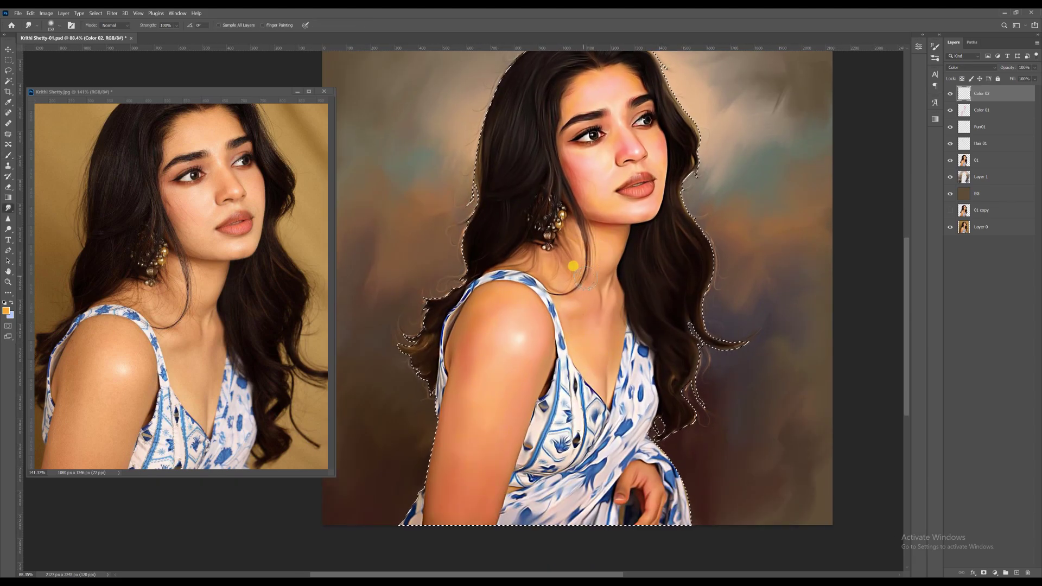
scroll(521, 95, "up", 4)
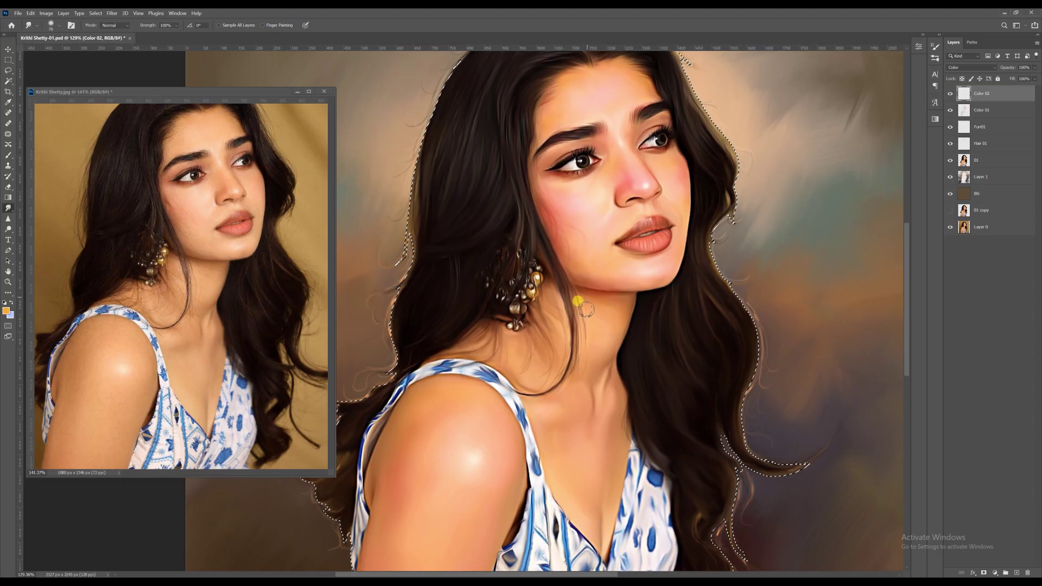
On the Color 01 layer, brush crimson (#ab0d36) onto the neck, chest and shoulder and smudge it smooth.
left_click(982, 110)
key("b")
left_click(7, 310)
left_click(862, 416)
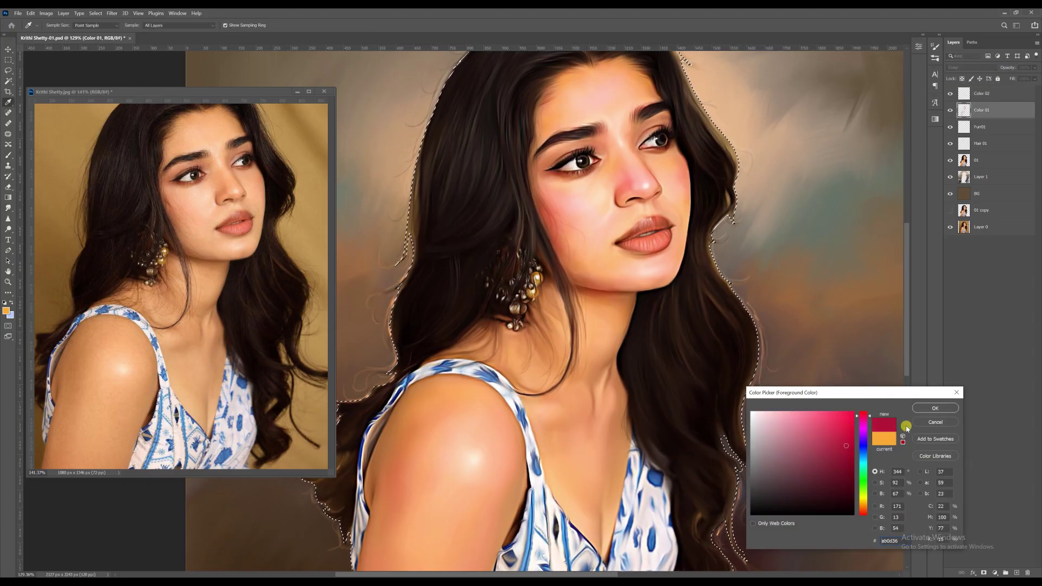
left_click(933, 409)
left_click_drag(545, 347, 566, 382)
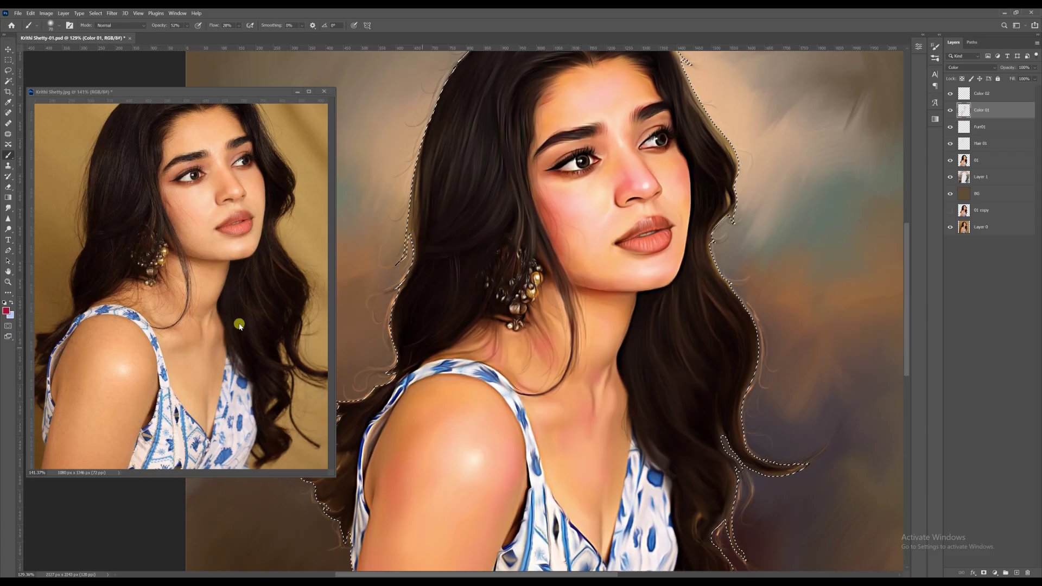
left_click(8, 208)
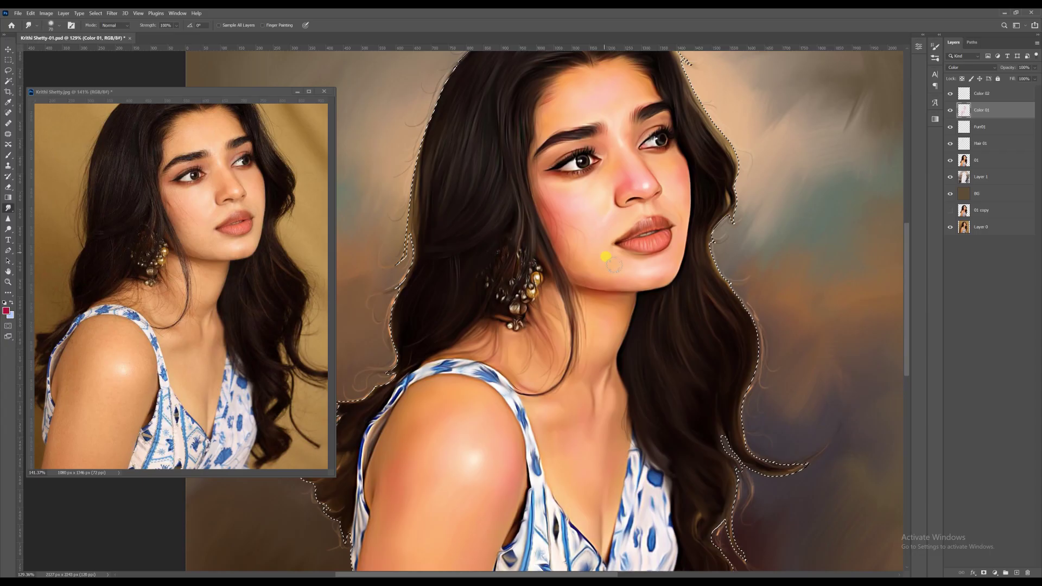
Add a new layer above Color 02 and name it Color 03.
scroll(525, 245, "down", 1)
scroll(533, 252, "down", 1)
left_click(983, 99)
left_click(1016, 572)
double_click(981, 99)
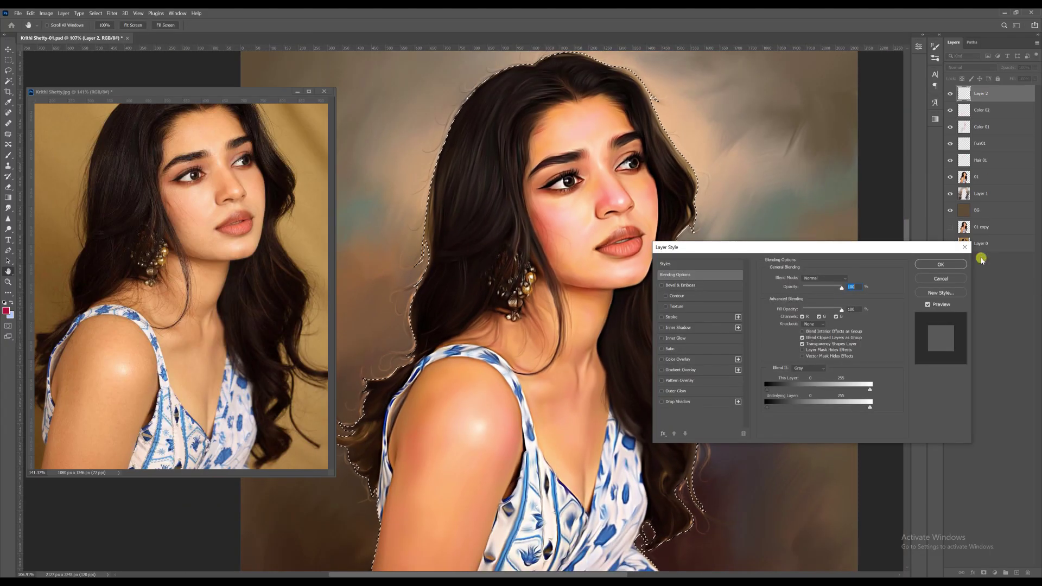
left_click(942, 279)
double_click(984, 94)
type("Color 03")
Choose a pale teal foreground colour for the brush.
left_click(8, 155)
left_click(5, 311)
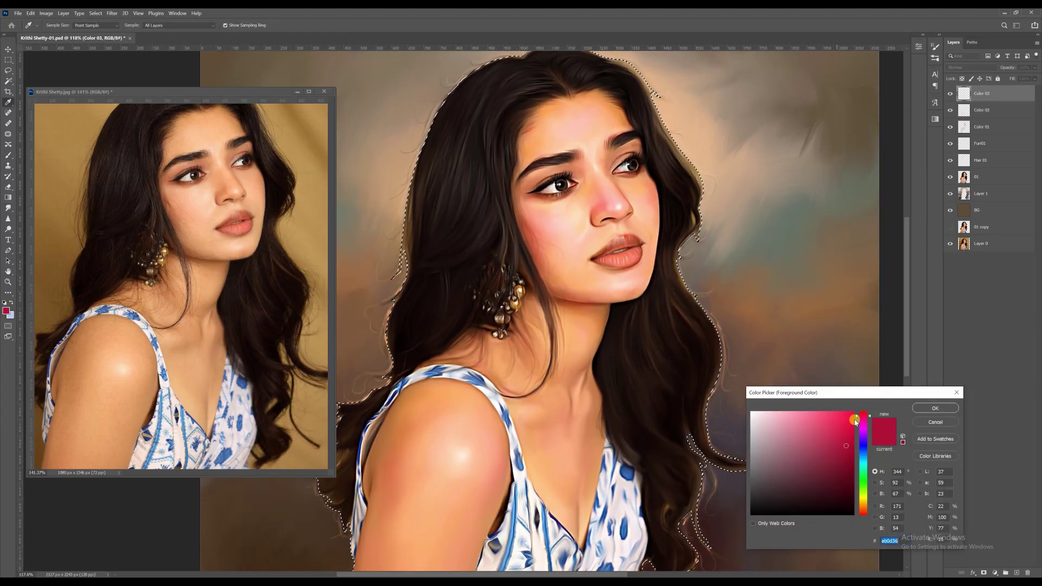
left_click(863, 466)
left_click(773, 429)
left_click(932, 409)
scroll(664, 225, "down", 1)
scroll(597, 145, "up", 2)
Dab pale teal accents around the mouth, above the brows and along the forehead with a small brush.
key("bracketleft")
key("bracketleft")
key("bracketleft")
key("bracketleft")
key("bracketleft")
key("bracketleft")
key("bracketleft")
key("bracketleft")
key("bracketleft")
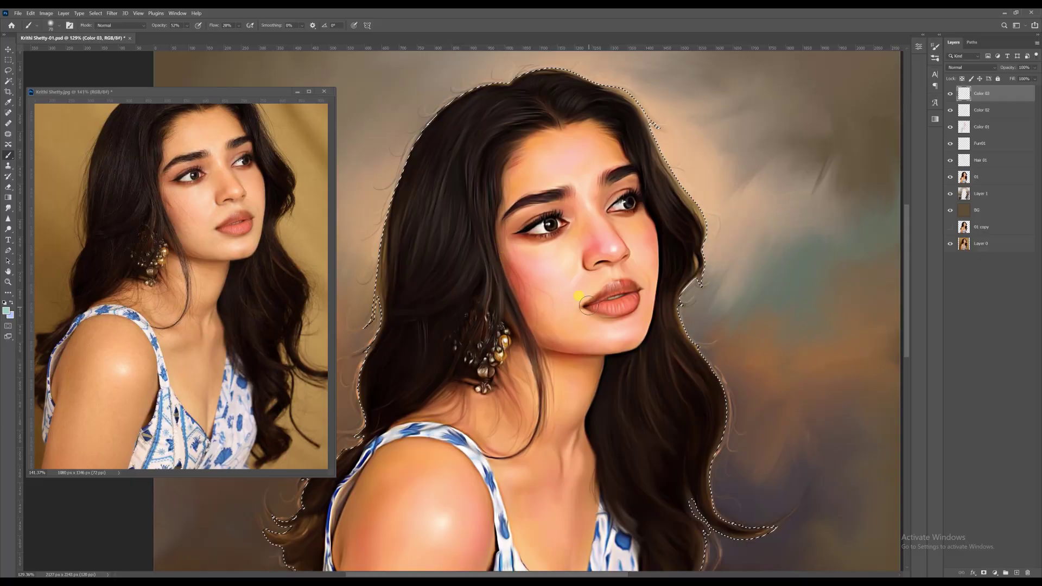
left_click_drag(586, 286, 580, 296)
left_click_drag(637, 274, 643, 280)
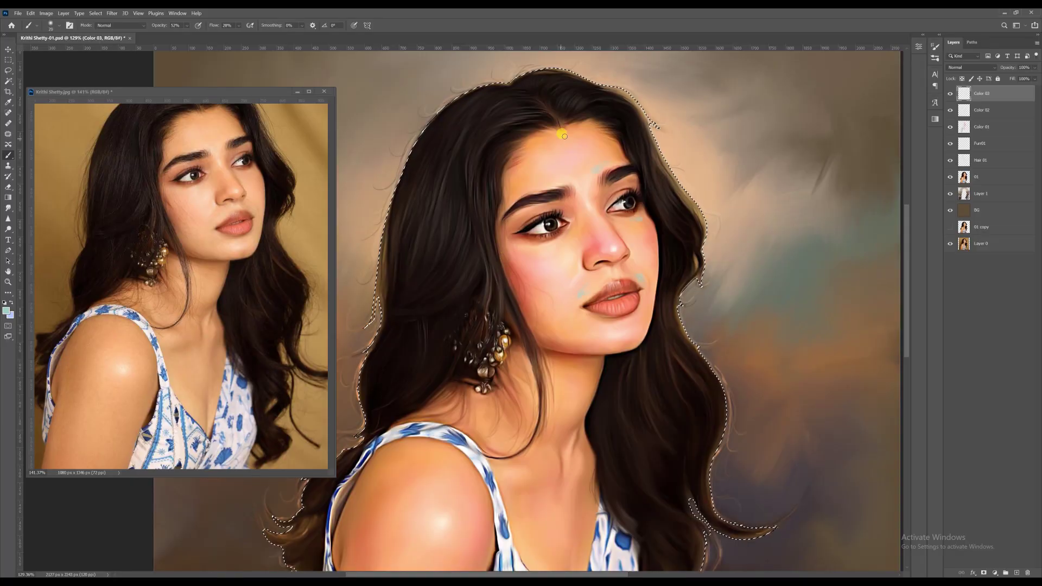
left_click(537, 150)
left_click(520, 187)
left_click_drag(514, 224, 507, 230)
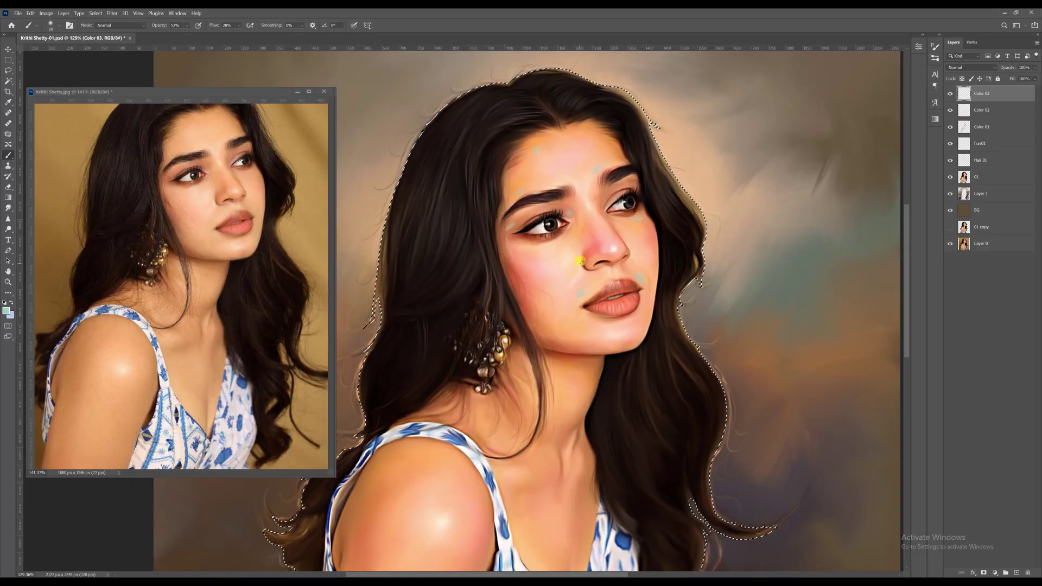
Dab larger pale teal accents onto the cheek, jaw, neck, chest, shoulder and arm.
key("bracketright")
key("bracketright")
left_click(554, 335)
left_click(575, 410)
key("bracketright")
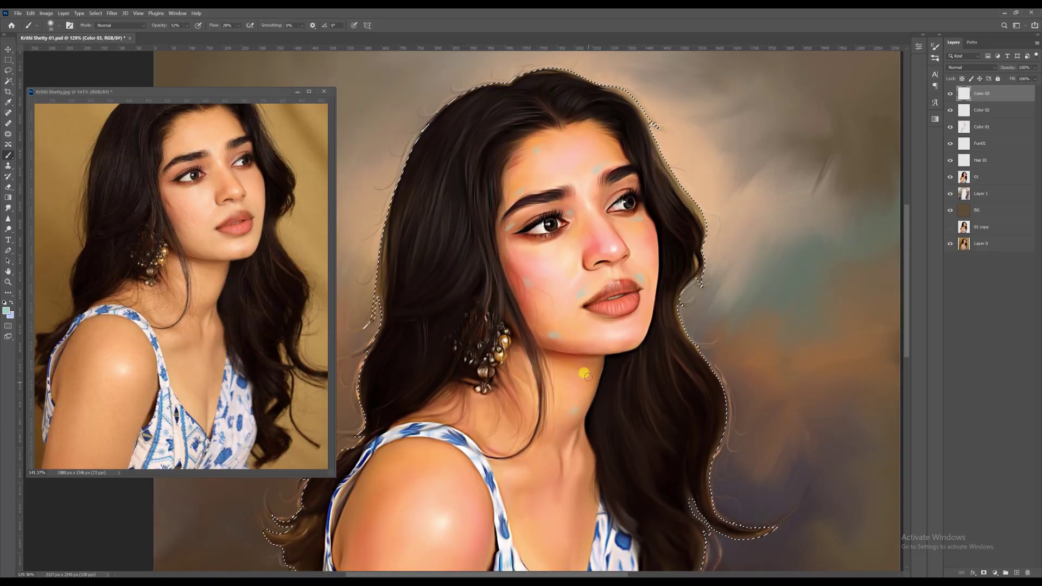
left_click(539, 509)
left_click(542, 469)
left_click(397, 465)
left_click_drag(451, 531, 518, 292)
Smudge the teal accents into the skin of the arm, chest, jaw and face.
key("r")
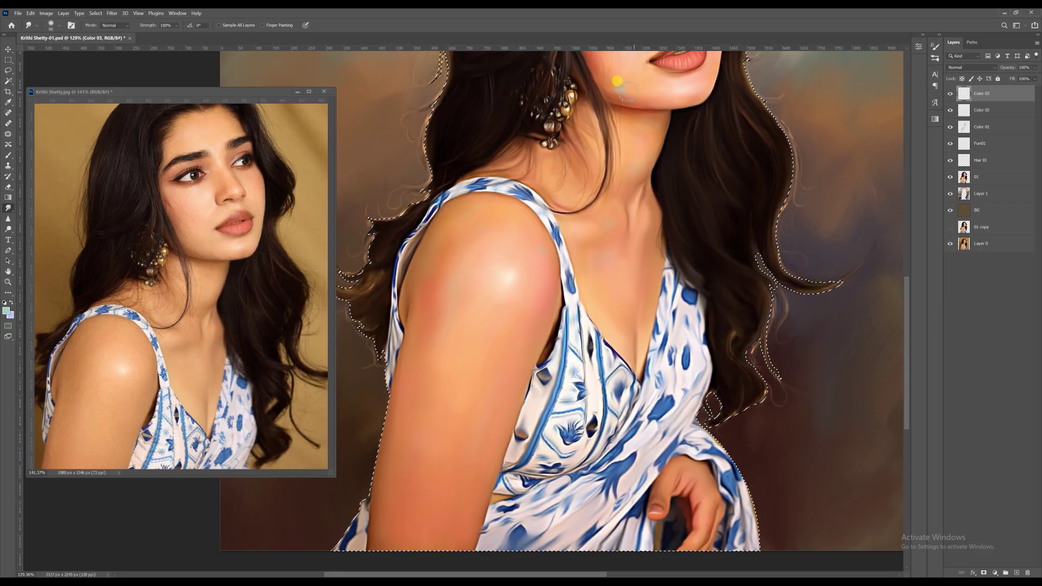
left_click_drag(640, 86, 608, 167)
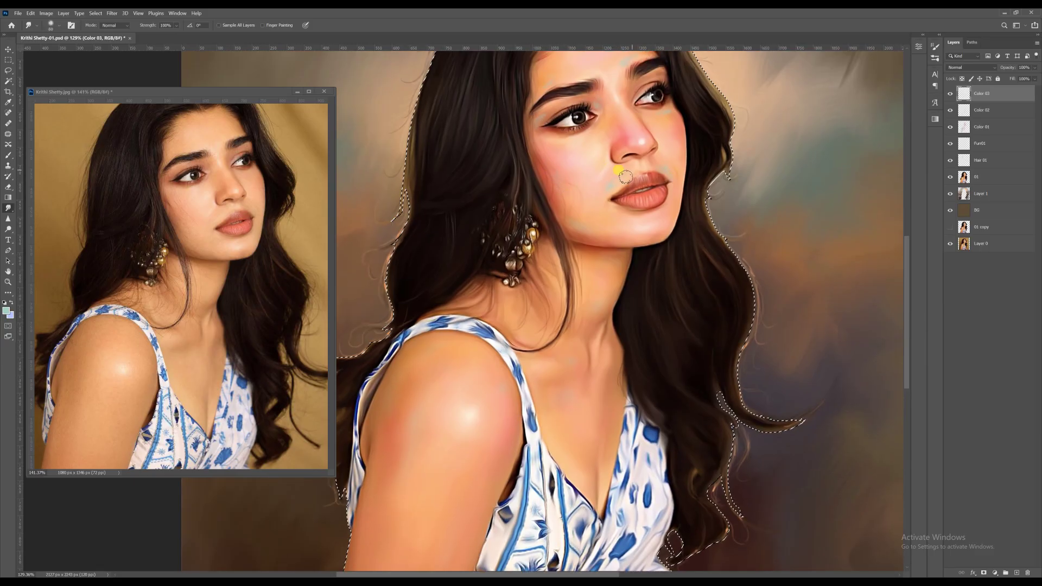
scroll(614, 149, "up", 2)
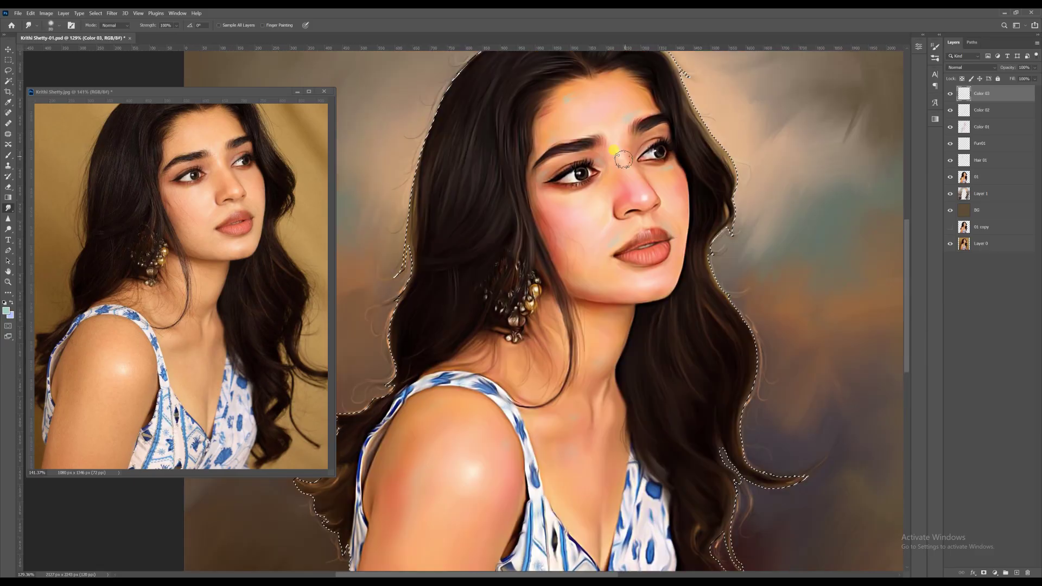
Soften the red tint on the forehead on the Color 01 layer, reselect Color 03 and save the document.
left_click(566, 104, "ctrl")
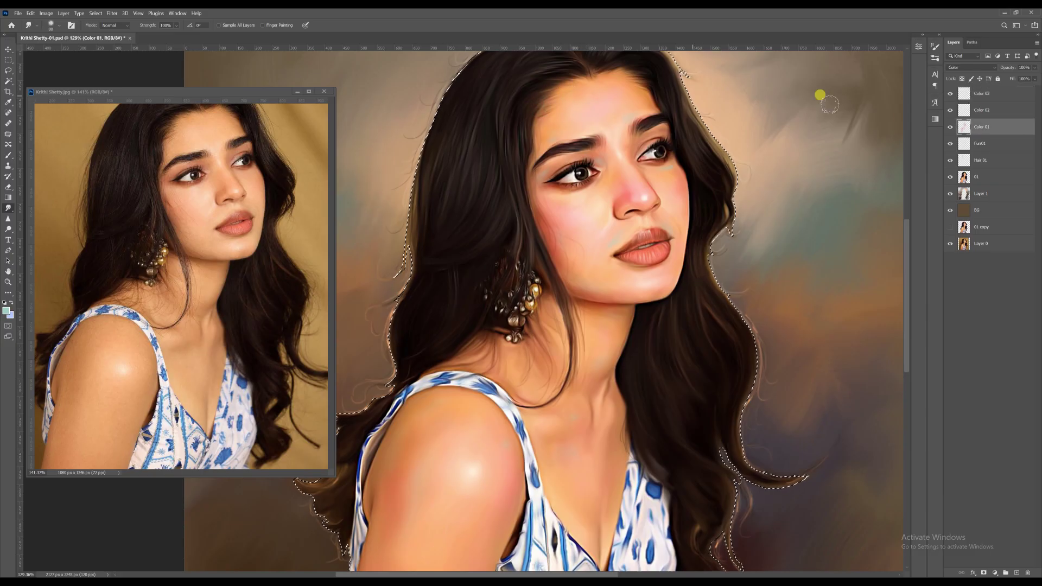
left_click(983, 110)
left_click(984, 95)
scroll(538, 252, "down", 2)
key("ctrl+s")
Add a new top layer named Lips.
scroll(686, 232, "up", 4)
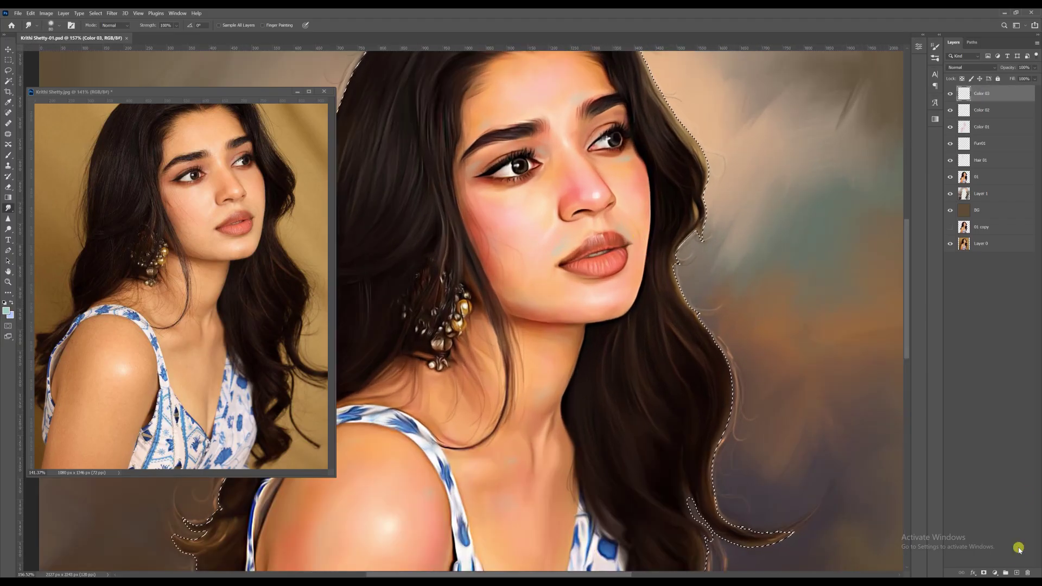
left_click(1016, 573)
double_click(981, 94)
type("Lips")
key("Return")
Pick red (#c70000) as the foreground colour and paint over the upper and lower lips in deep red.
left_click(6, 311)
left_click(863, 412)
left_click(853, 434)
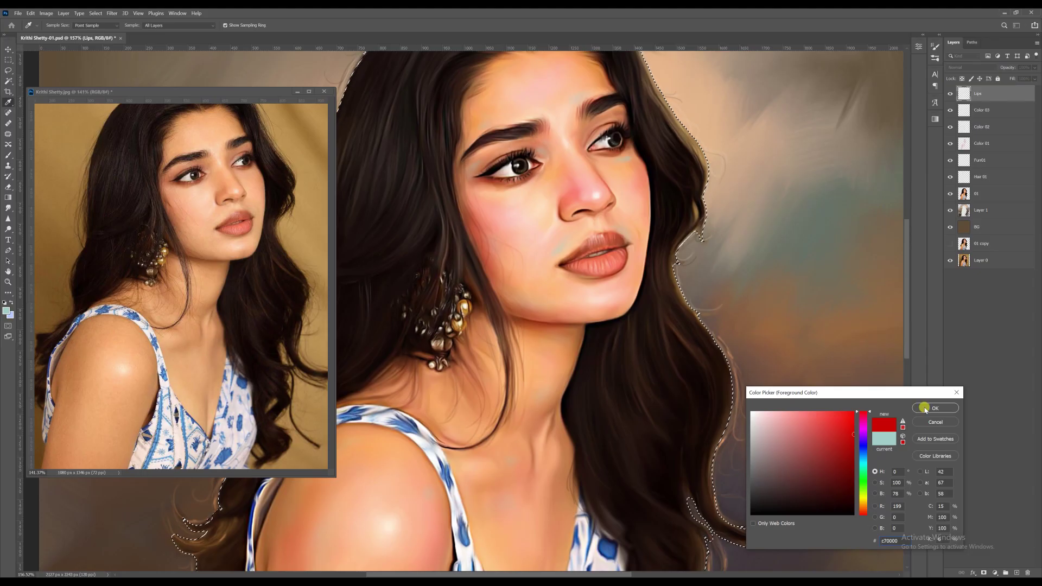
left_click(924, 408)
key("b")
scroll(686, 282, "up", 2)
mouse_move(540, 227)
left_mouse_down()
mouse_move(579, 223)
mouse_move(554, 220)
mouse_move(547, 228)
mouse_move(589, 222)
mouse_move(568, 208)
mouse_move(531, 230)
mouse_move(576, 238)
mouse_move(560, 254)
mouse_move(590, 234)
mouse_move(558, 264)
mouse_move(509, 250)
mouse_move(565, 263)
mouse_move(529, 262)
mouse_move(549, 245)
left_mouse_up()
key("bracketleft")
key("bracketright")
key("bracketleft")
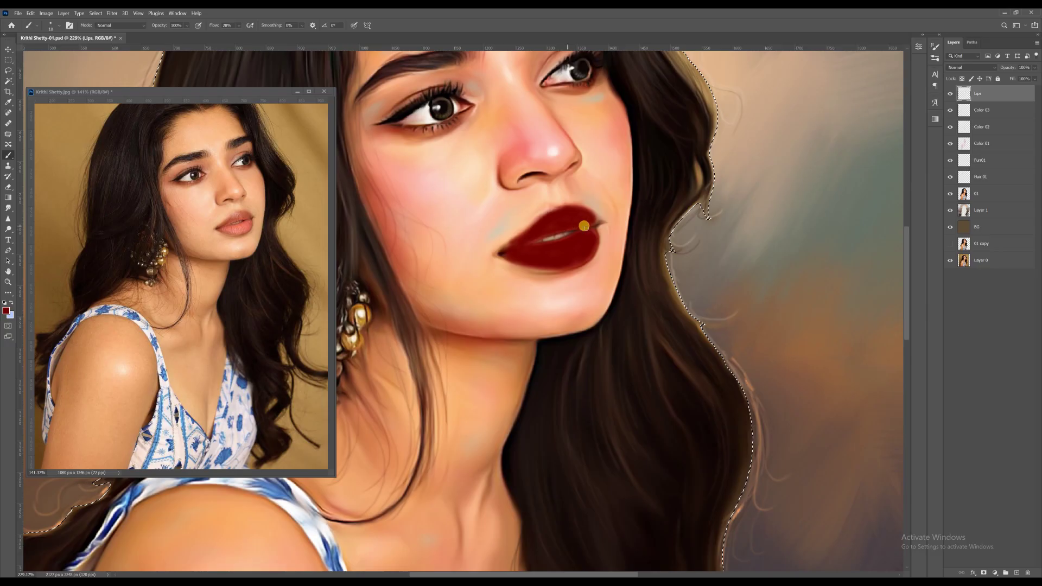
Set the Lips layer's blend mode to Soft Light and shift the lip colour with Hue/Saturation.
scroll(565, 234, "down", 2, "alt")
left_click(972, 67)
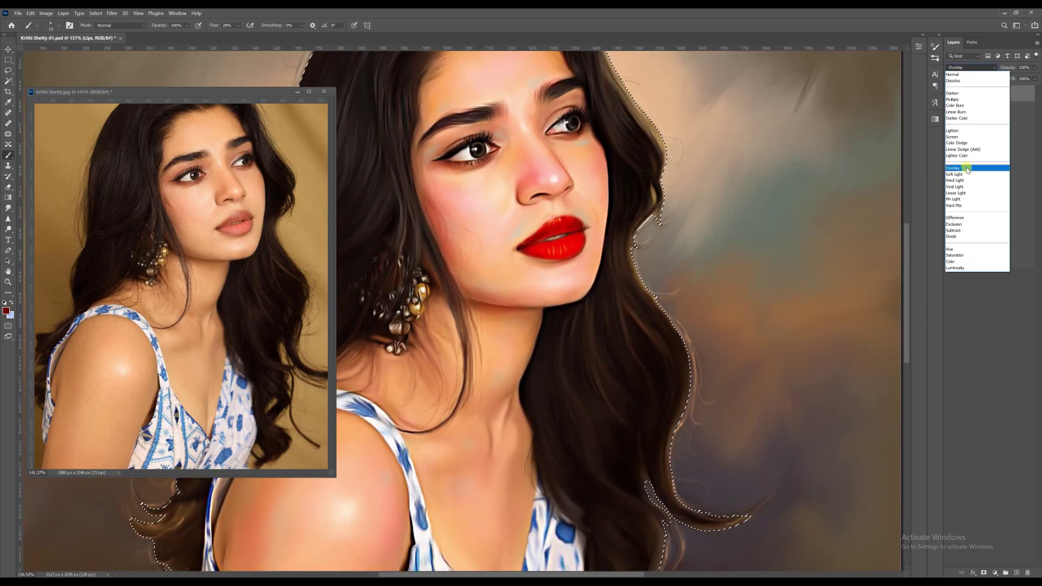
left_click(966, 175)
left_click(46, 13)
mouse_move(65, 31)
left_click(170, 73)
left_click_drag(764, 221, 745, 221)
left_click(922, 182)
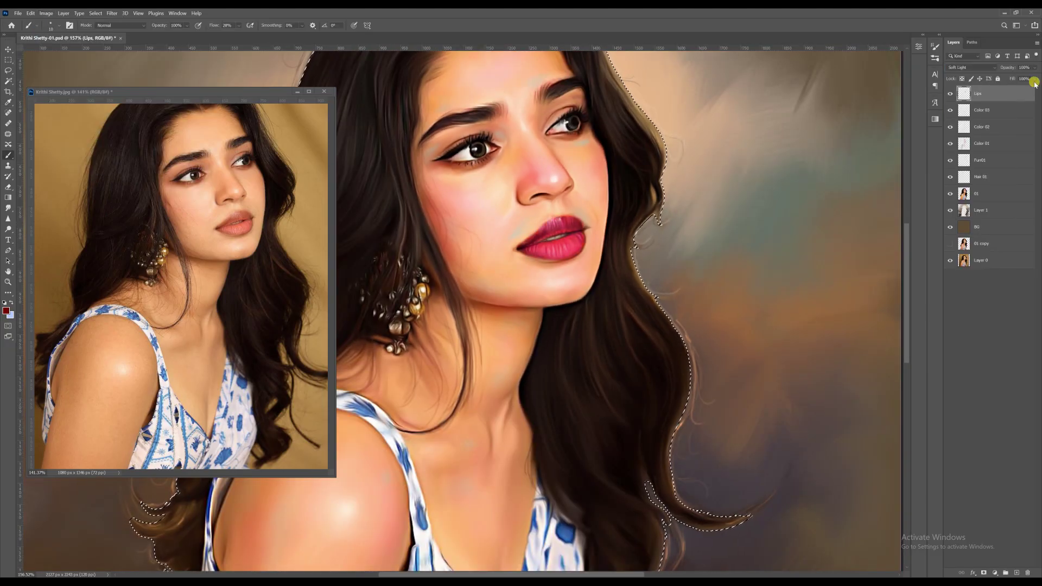
Reduce the Lips layer's fill to 68% and its opacity to 62%, and save the document.
left_click_drag(1035, 79, 1023, 89)
left_click_drag(1035, 68, 1021, 78)
scroll(581, 274, "down", 6, "alt")
key("ctrl+s")
scroll(588, 261, "up", 5, "alt")
Brighten the lip colour with Curves by raising input 91 to output 155.
left_click(47, 13)
left_click(147, 47)
left_click_drag(670, 427, 658, 412)
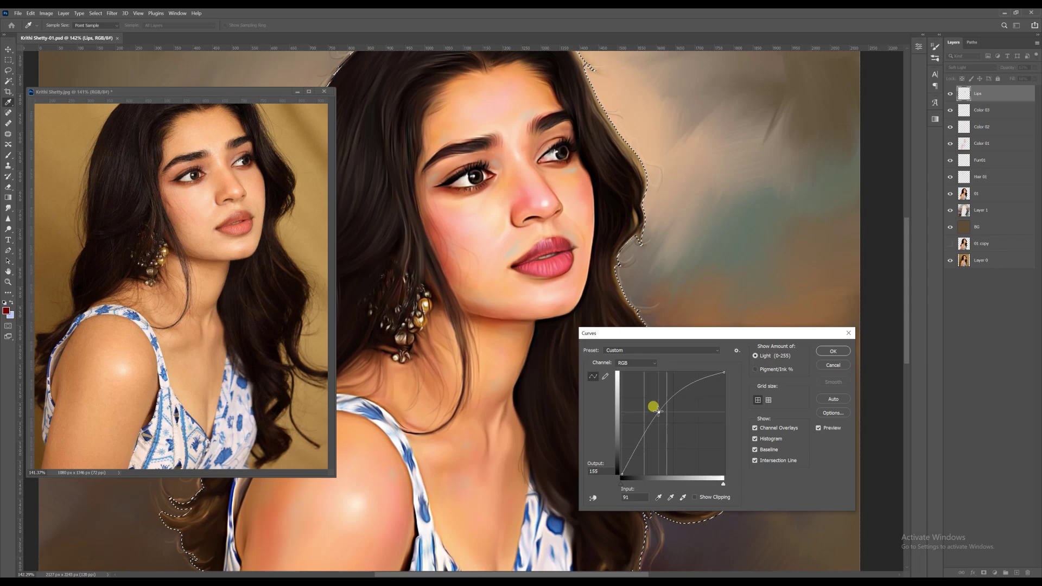
left_click(833, 351)
Apply a Color Balance adjustment to the Lips layer.
scroll(529, 267, "down", 3, "alt")
left_click(47, 13)
mouse_move(65, 31)
left_click(158, 80)
left_click(806, 369)
scroll(775, 282, "down", 2, "alt")
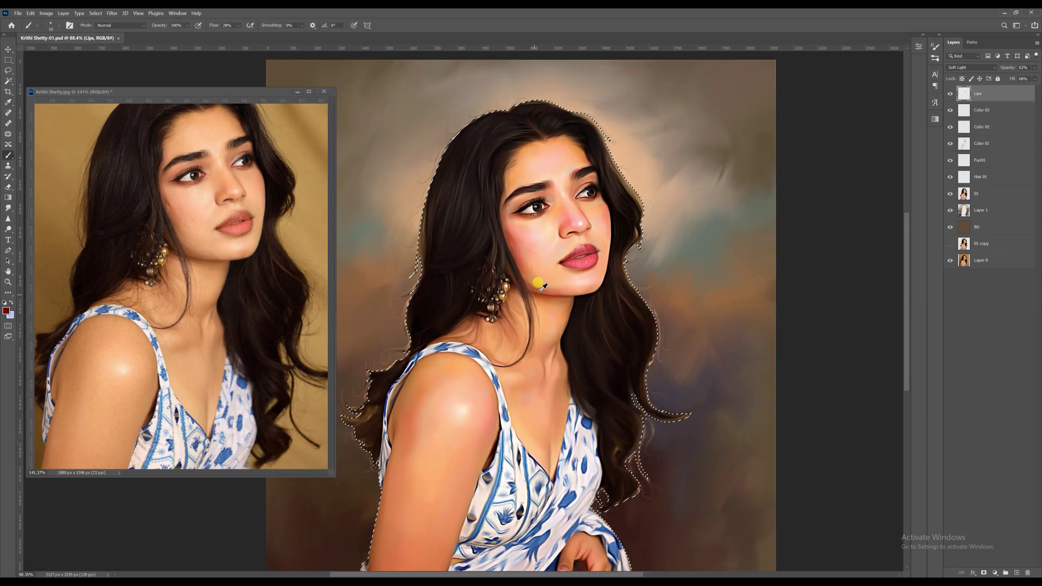
Add a new top layer named Light.
scroll(547, 293, "up", 3, "alt")
left_click(1017, 573)
double_click(979, 93)
type("Light")
left_click(1009, 97)
scroll(661, 133, "up", 3, "alt")
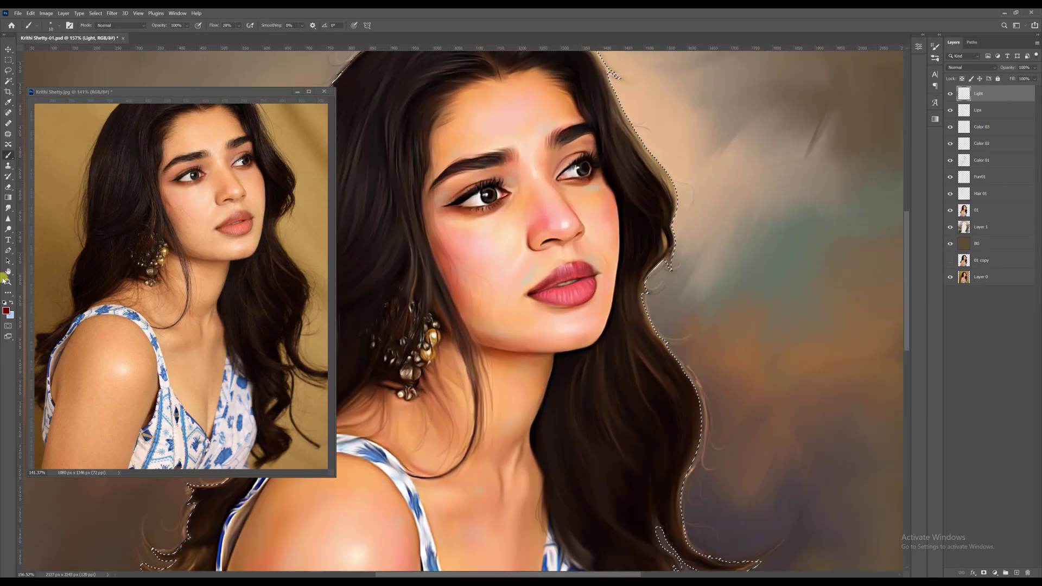
Set the foreground colour to white and choose a brush preset for painting highlights.
left_click(6, 311)
left_click_drag(770, 429, 720, 337)
key("Return")
left_click(934, 58)
left_click(820, 83)
left_click(911, 43)
Paint small white highlights around the nose bridge, inner eye corner, upper lip, lower lip and chin.
scroll(566, 218, "up", 7, "alt")
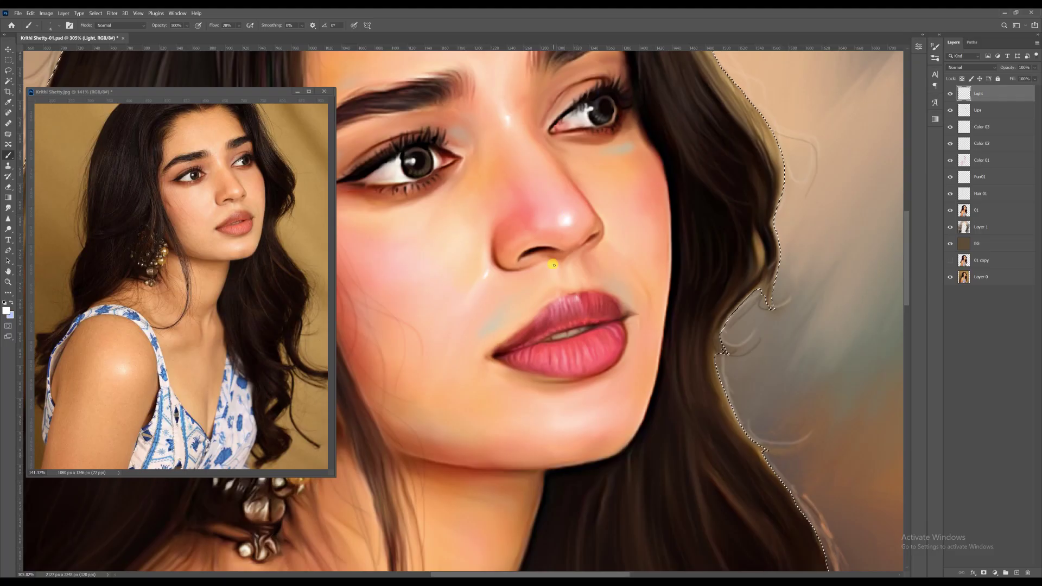
left_click_drag(445, 132, 481, 203)
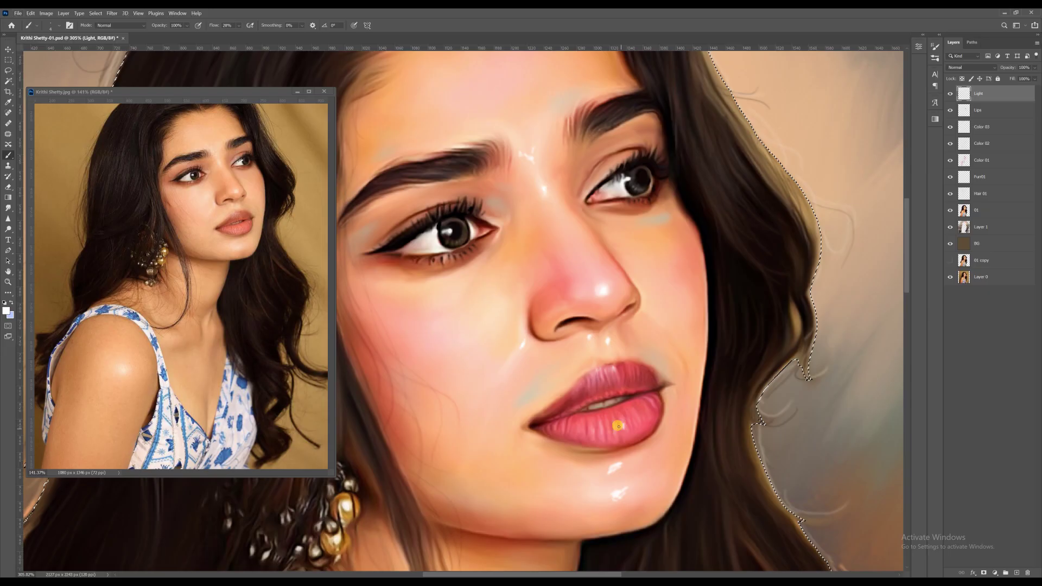
left_click_drag(600, 428, 603, 423)
left_click_drag(622, 371, 599, 381)
scroll(642, 409, "up", 1, "alt")
left_click_drag(642, 408, 621, 364)
Smudge the white highlights on the nose, lips and chin into the surrounding skin.
left_click(8, 208)
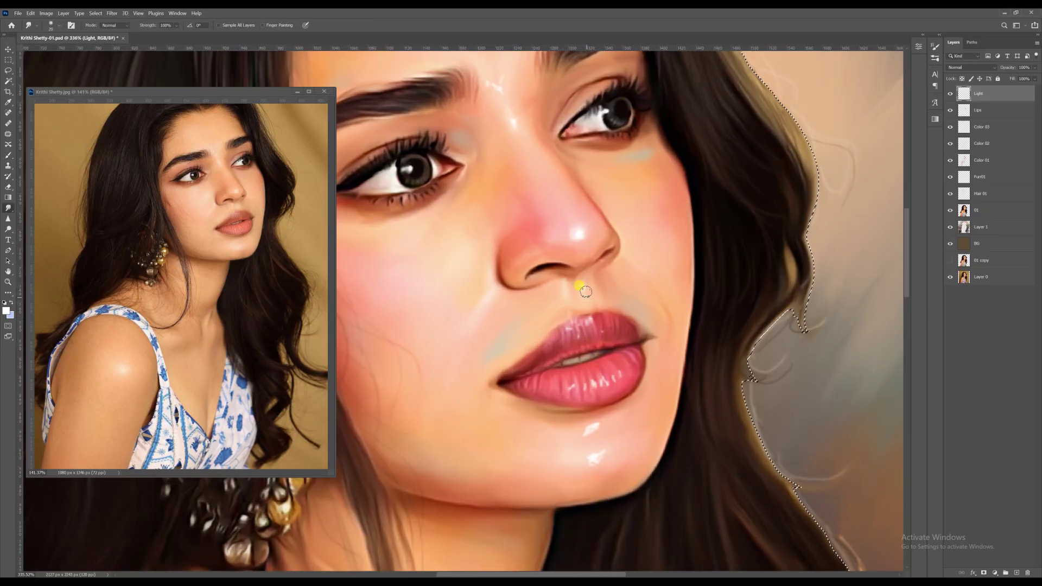
key("bracketright")
scroll(516, 133, "down", 3, "alt")
scroll(544, 356, "up", 3, "alt")
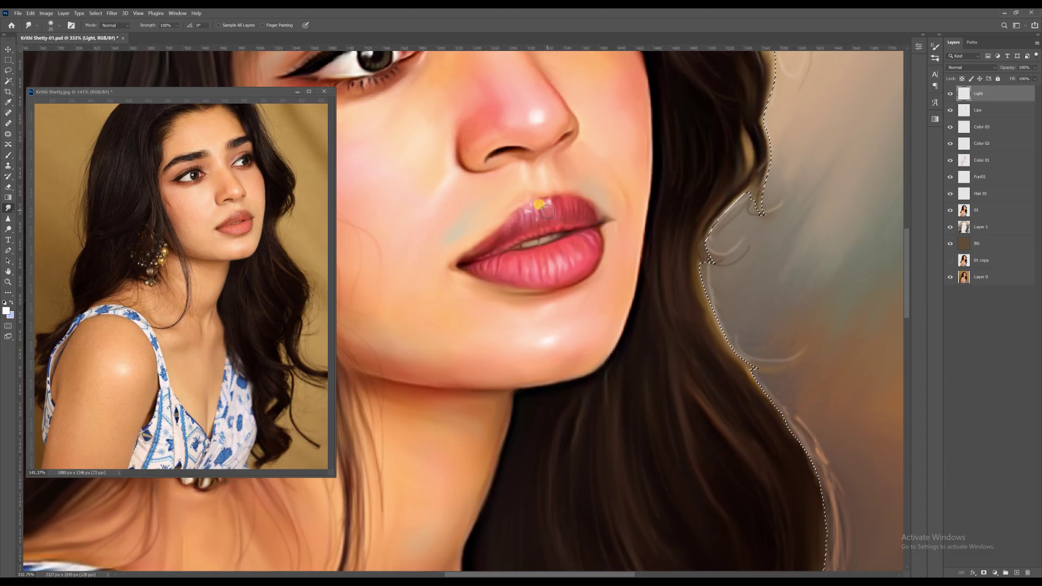
scroll(543, 202, "down", 5, "alt")
scroll(485, 299, "up", 1, "alt")
Brush small white highlights onto the neck, collarbone and upper chest.
key("b")
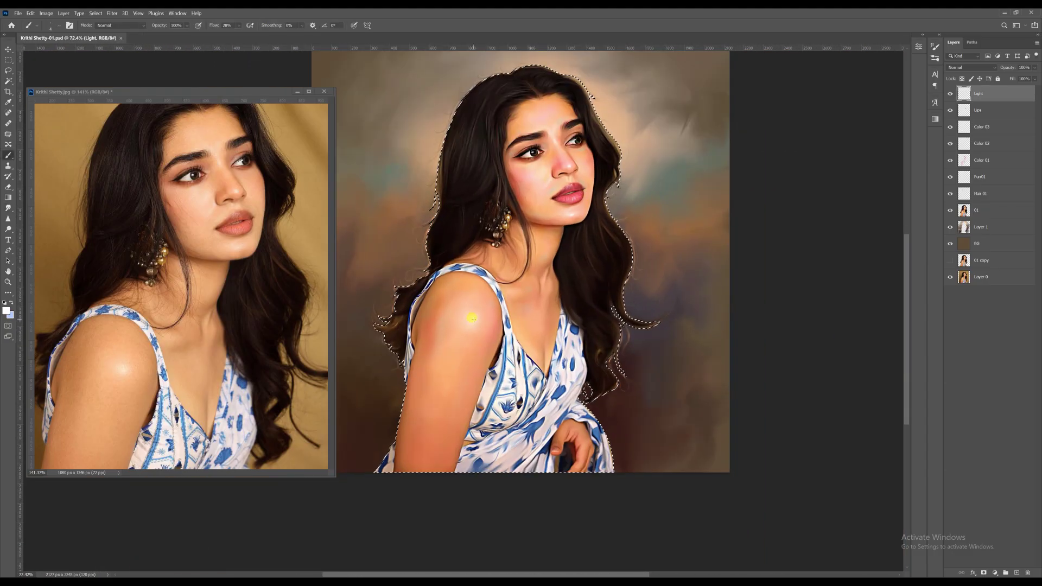
scroll(484, 298, "up", 1, "alt")
left_click_drag(569, 238, 573, 228)
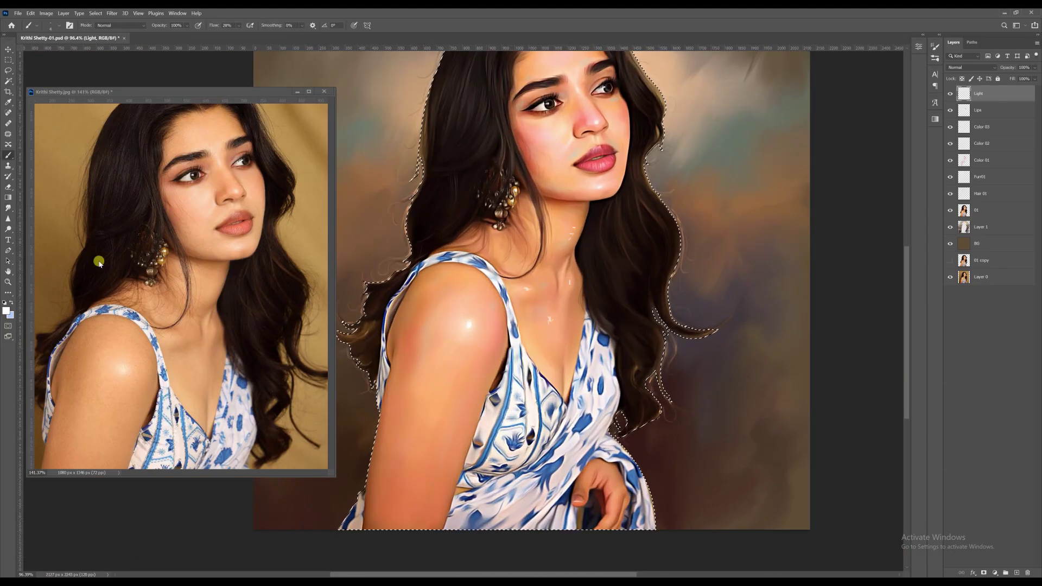
Smudge the neck and chest highlights into the skin and clear the selection around the figure.
left_click(9, 208)
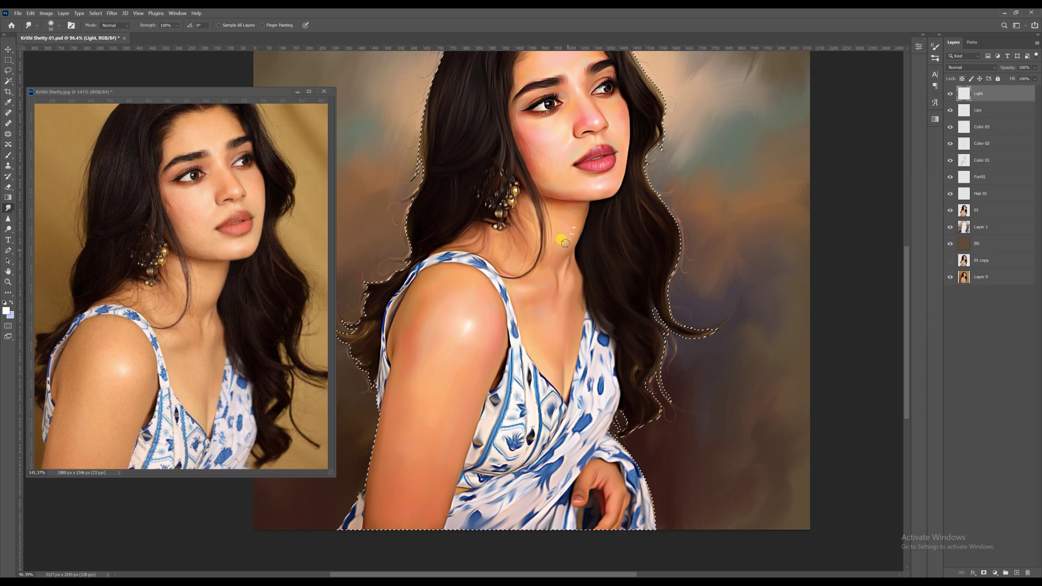
key("ctrl+d")
scroll(573, 324, "down", 1, "alt")
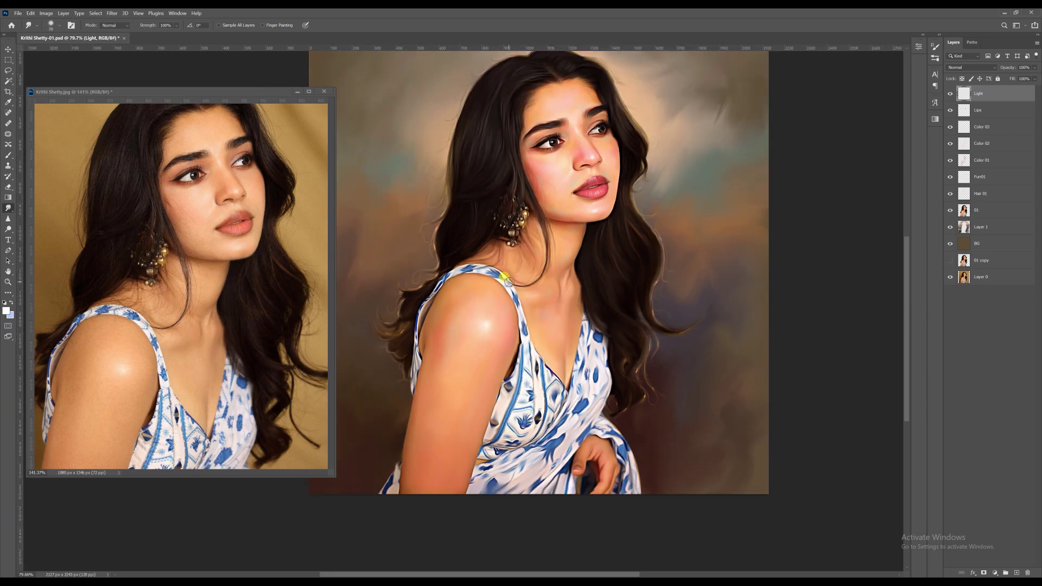
Add a Levels adjustment layer above the Light layer.
scroll(508, 279, "down", 1, "alt")
left_click(995, 573)
left_click(988, 461)
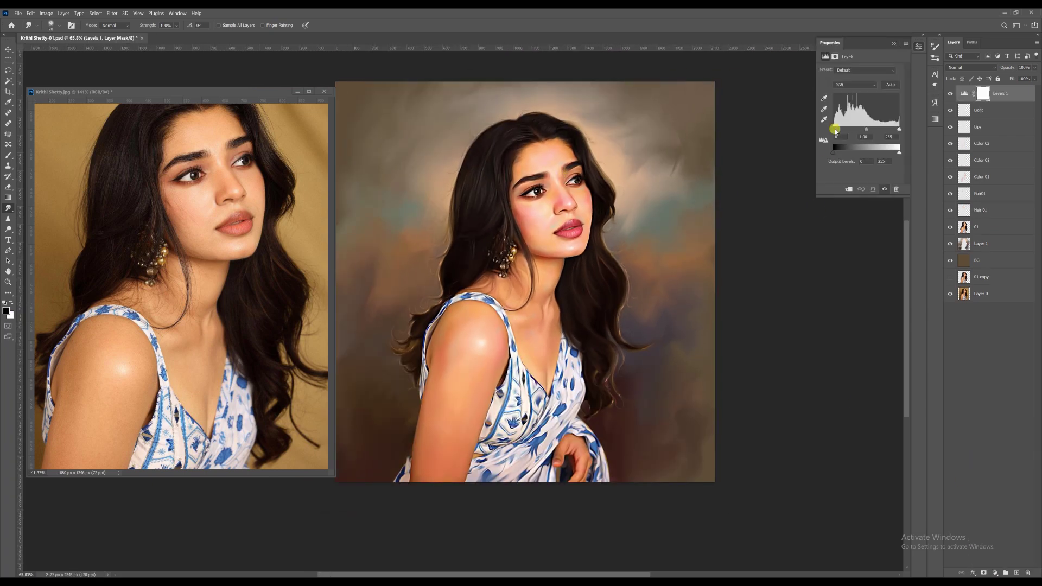
left_click(894, 44)
Add a Curves adjustment layer directly above Light, raise input 117 to output 137, and reduce its opacity to 85% and fill to 70%.
left_click(999, 113)
left_click(995, 573)
left_click(988, 468)
left_click_drag(869, 119, 867, 116)
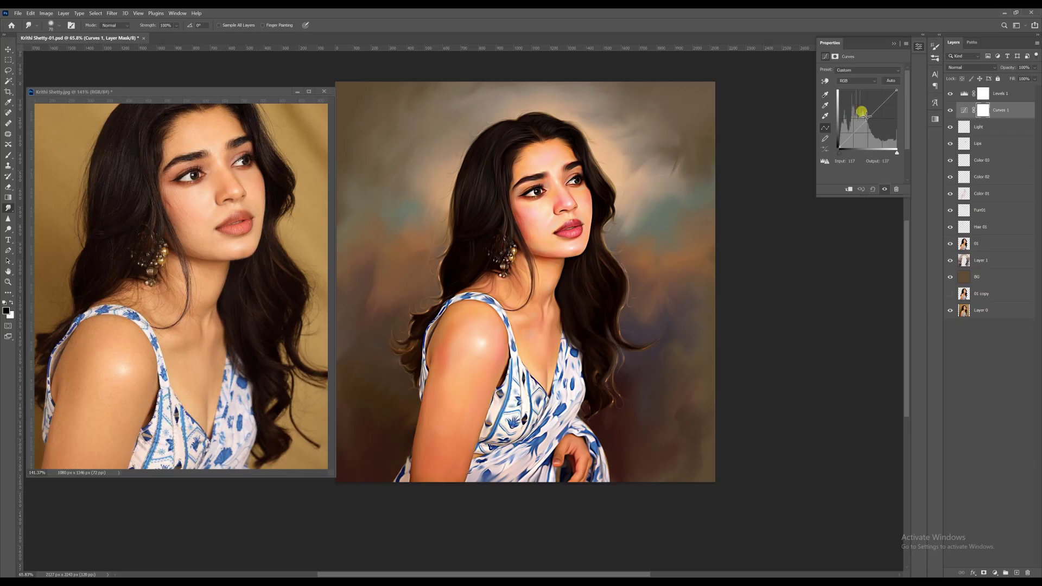
left_click(894, 44)
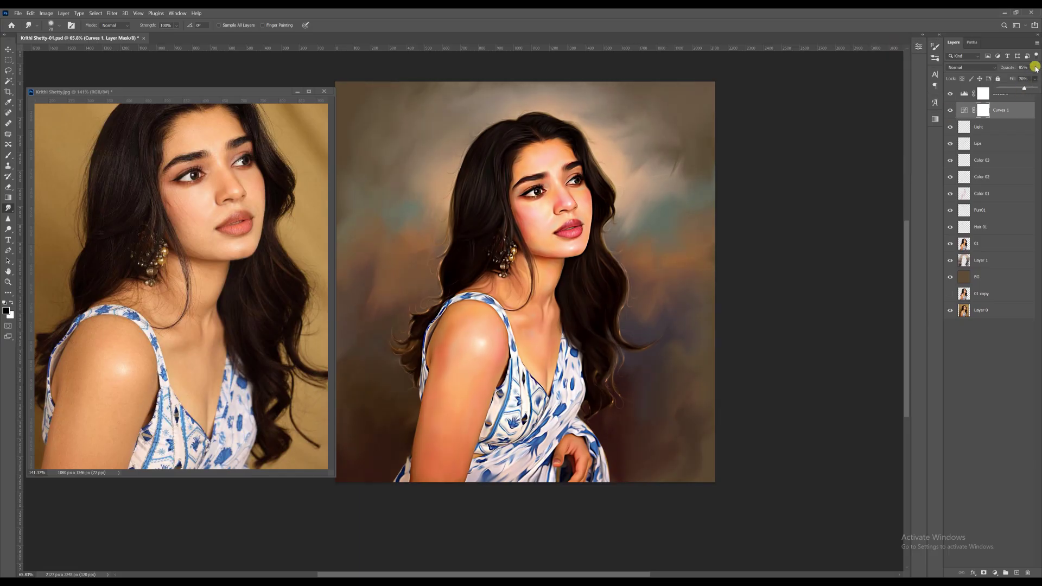
Reduce the Levels layer's opacity to 82% and fill to 89%, and add a Color Balance adjustment layer above it.
left_click(969, 100)
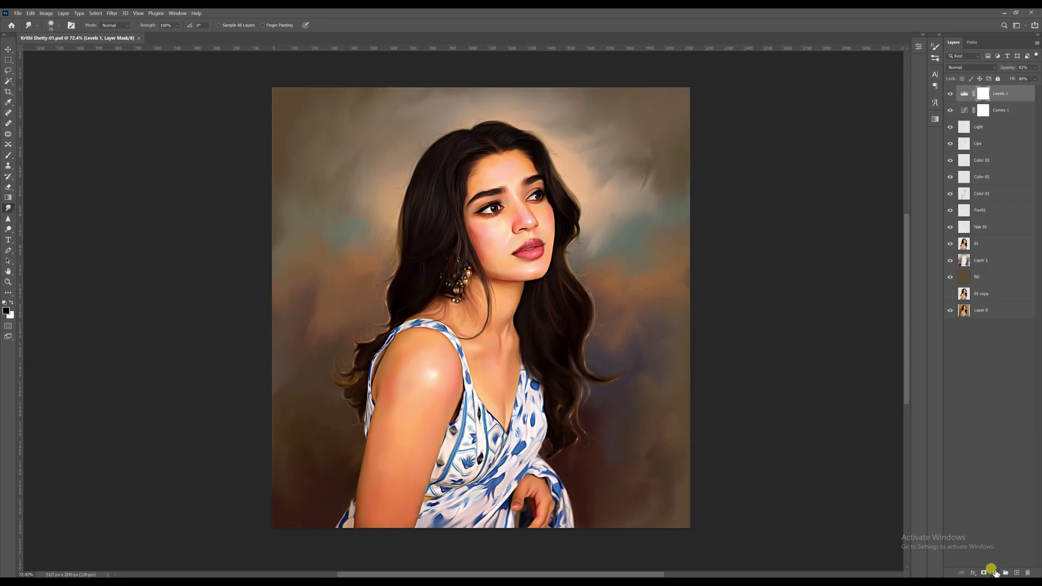
left_click(995, 572)
left_click(988, 508)
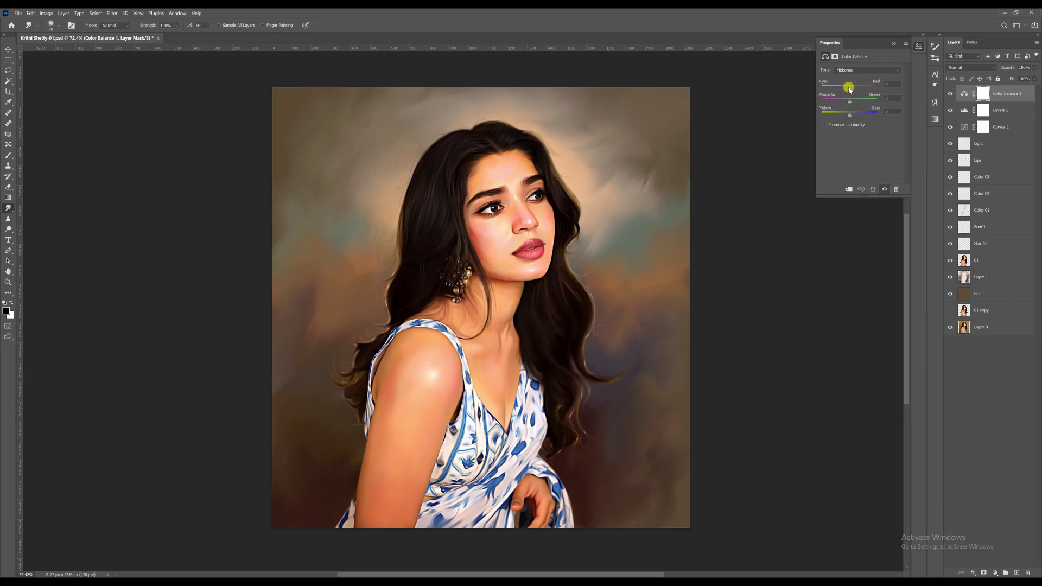
left_click(695, 212)
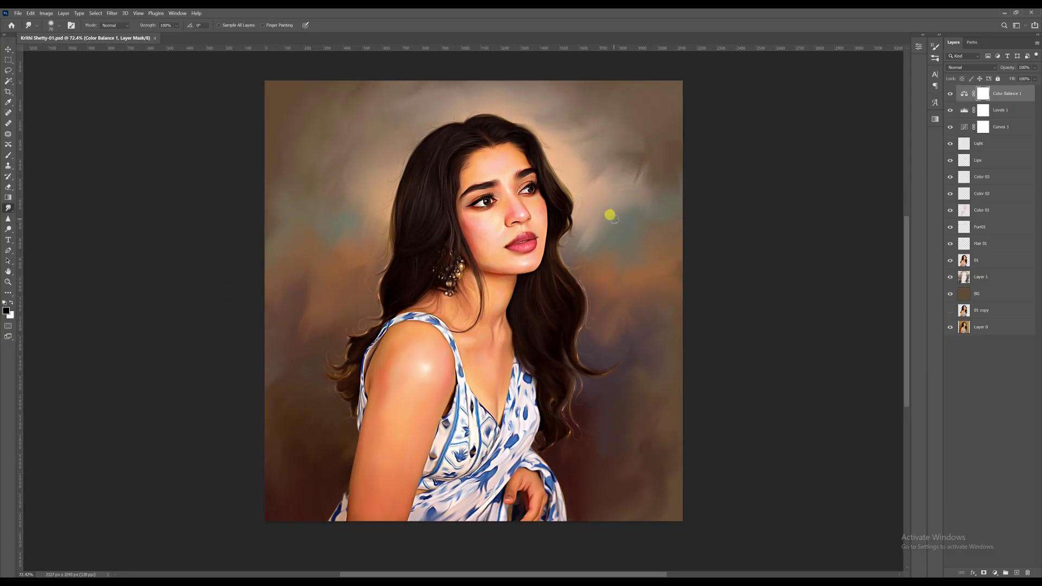